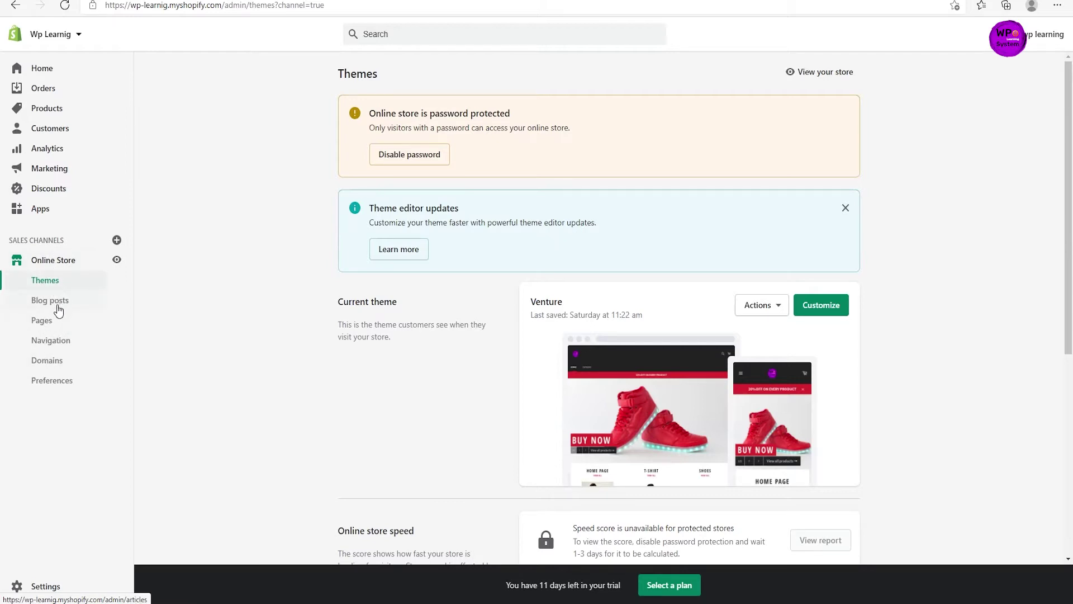
Start a new blog post in the online store's blog posts
left_click(57, 303)
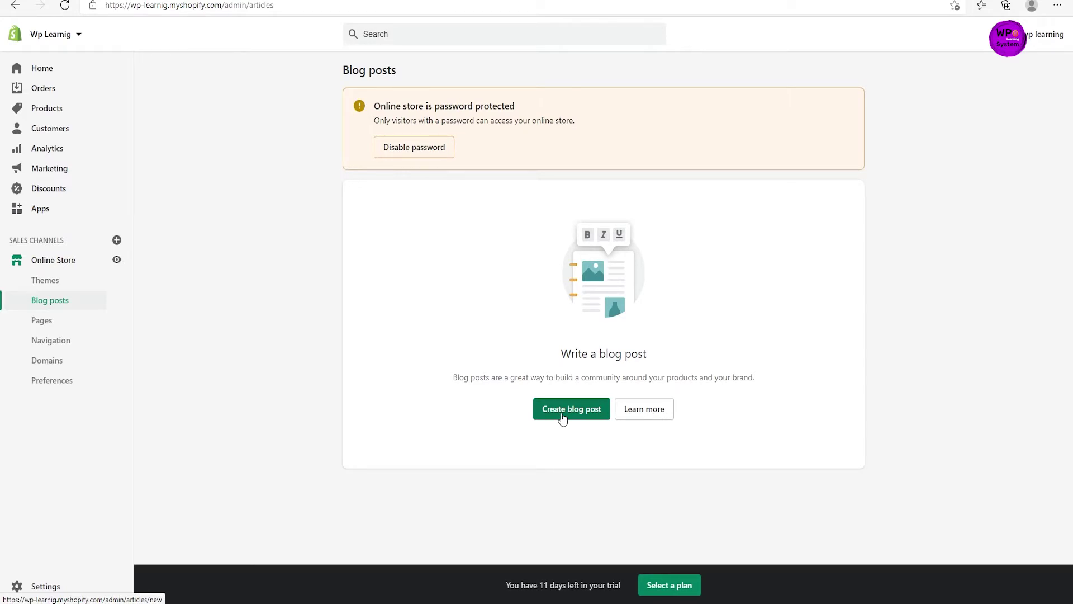
left_click(562, 416)
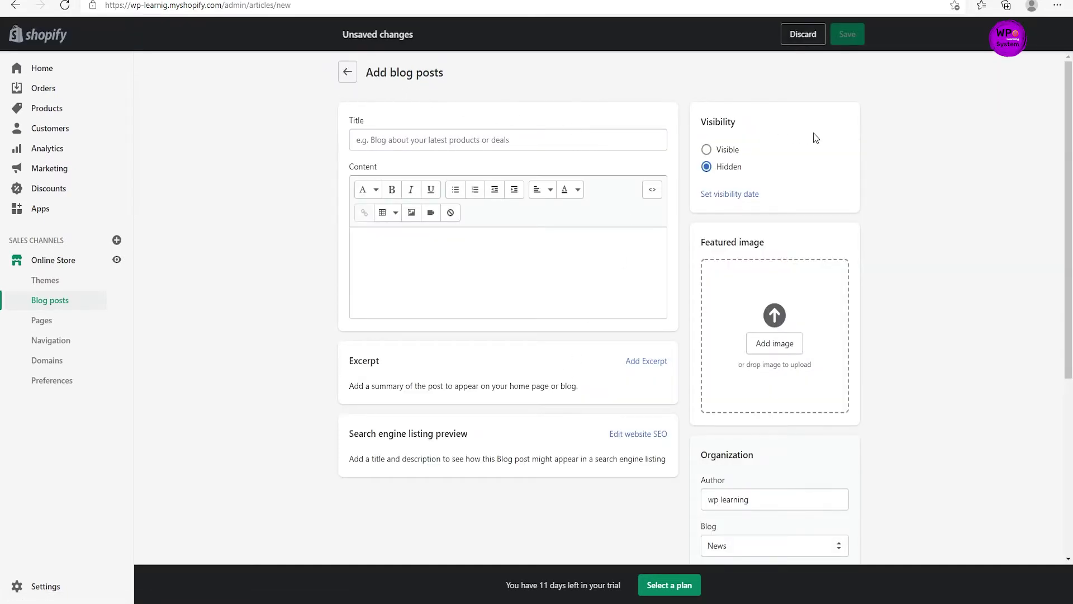
mouse_move(1067, 124)
left_mouse_down()
mouse_move(1067, 267)
mouse_move(1066, 124)
left_mouse_up()
Title the blog post "Formal shoes 2021"
left_click(397, 143)
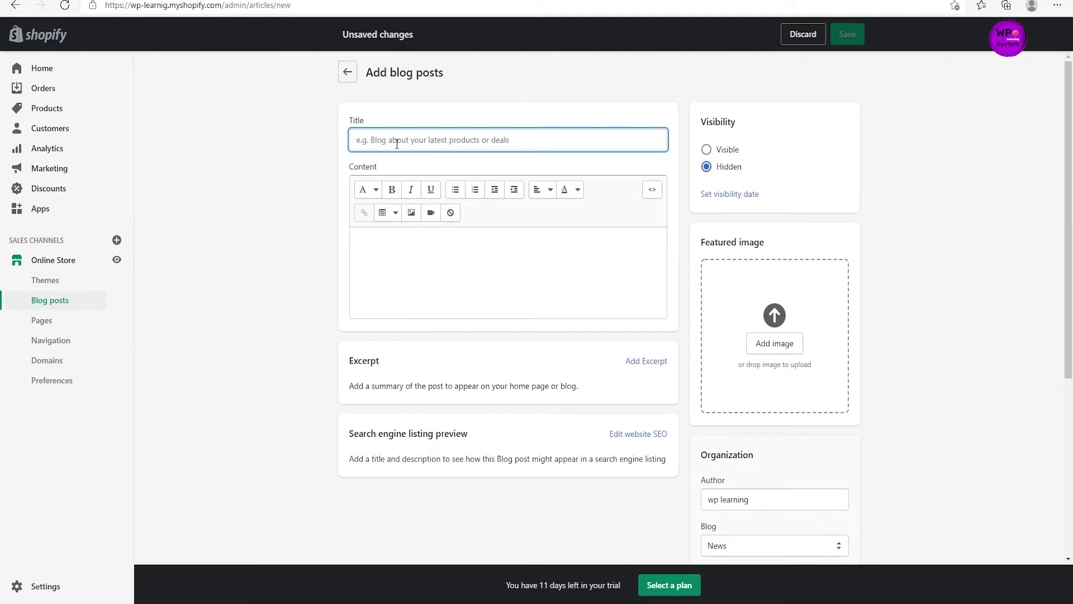
type("shoes")
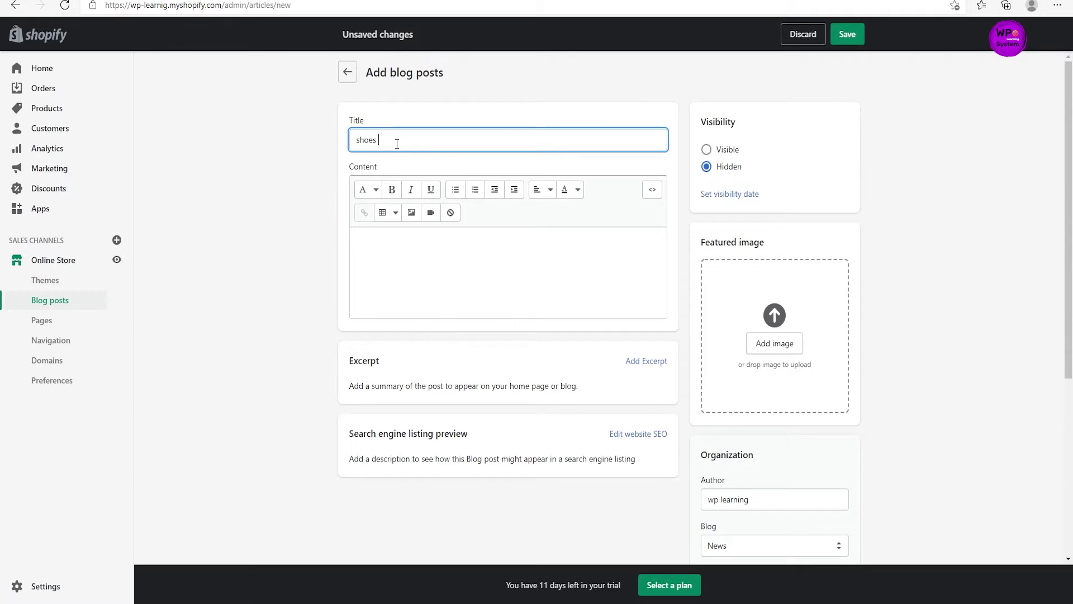
key("BackSpace")
key("BackSpace")
key("BackSpace")
key("BackSpace")
key("BackSpace")
key("BackSpace")
type("Frmal shoes 2021")
left_click(359, 141)
type("o")
Search the web for lorem ipsum text in a new browser tab to find placeholder content
left_click(433, 281)
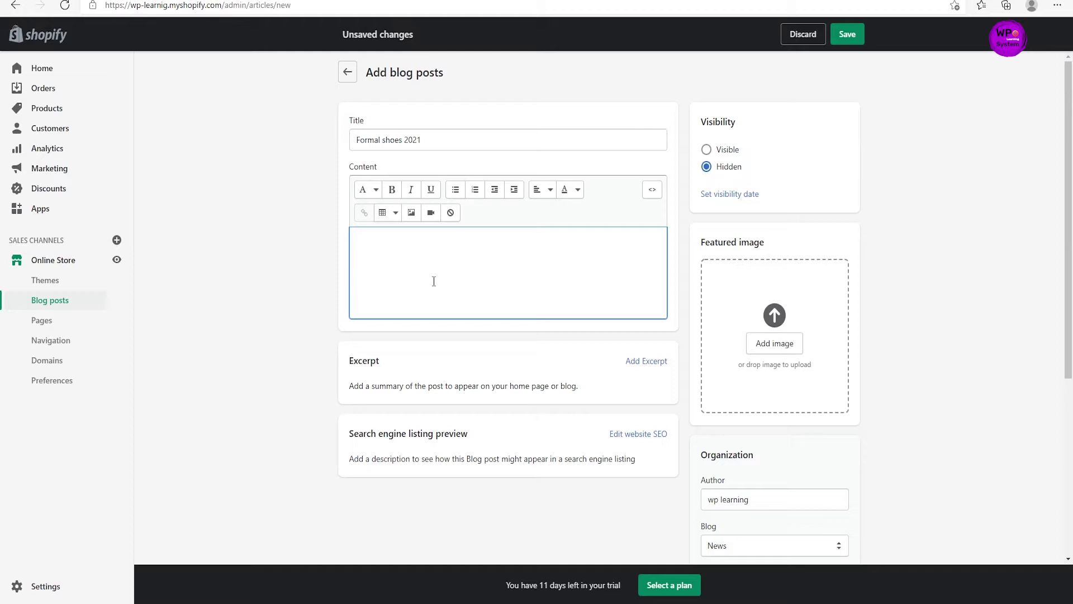
key("ctrl+t")
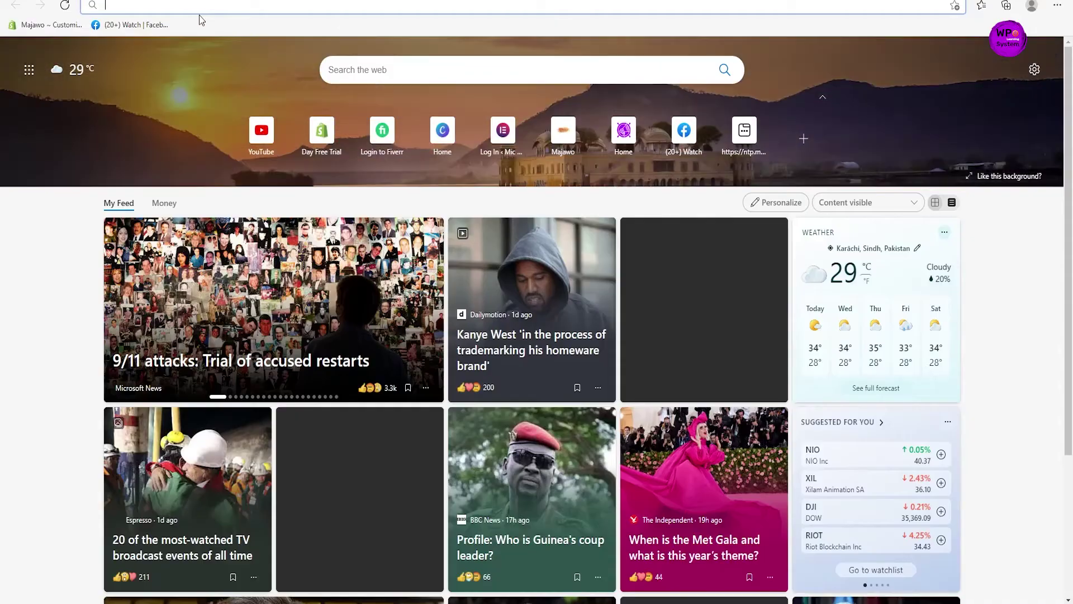
left_click(216, 5)
type("loe")
key("BackSpace")
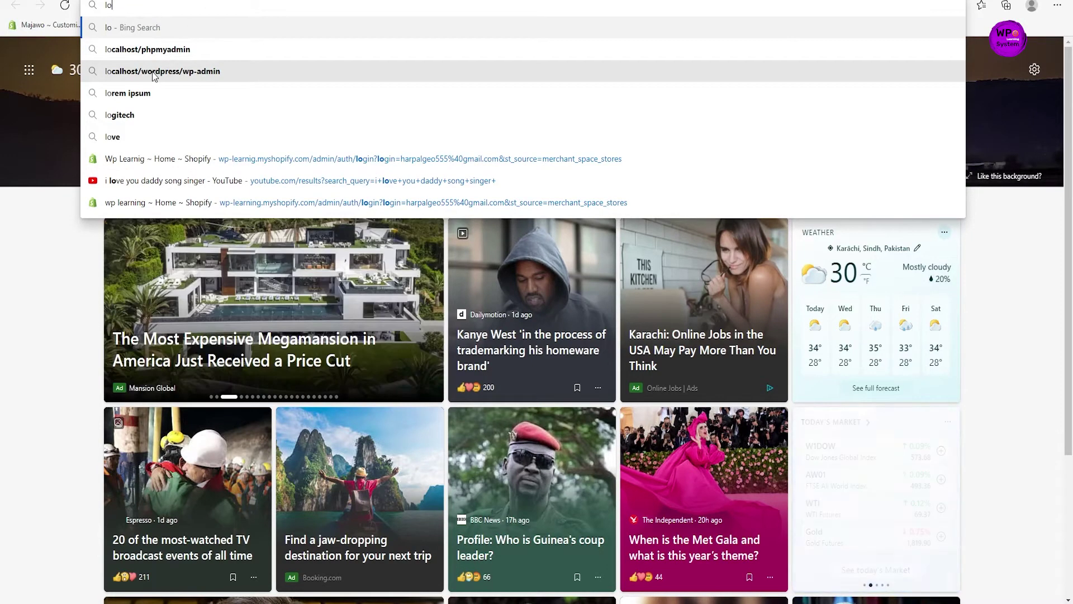
left_click(162, 93)
scroll(217, 196, "down", 2)
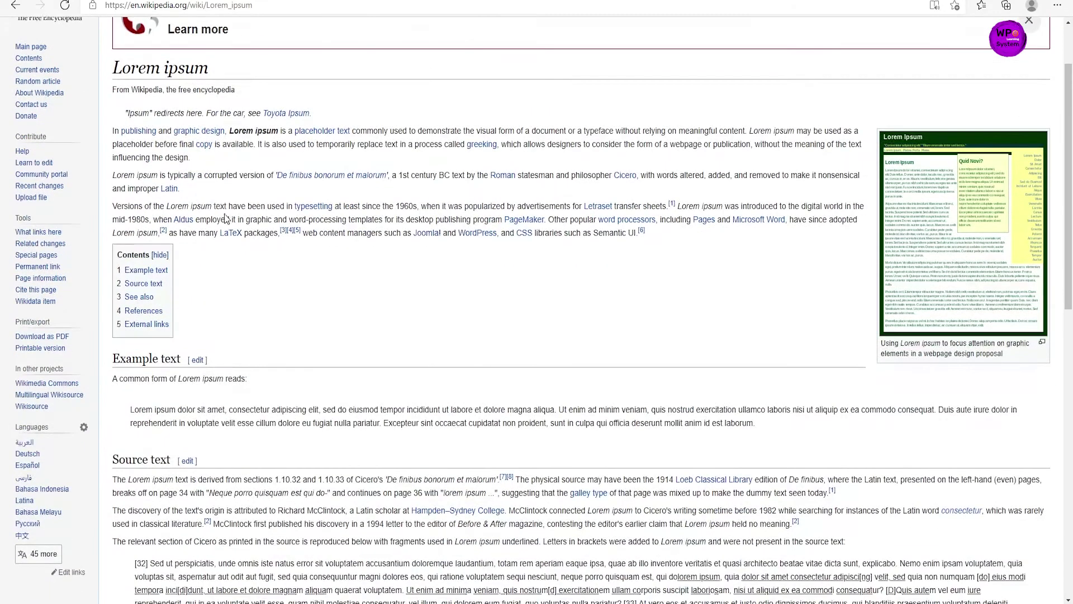
mouse_move(1071, 116)
left_mouse_down()
mouse_move(1044, 343)
mouse_move(1059, 392)
mouse_move(1057, 102)
left_mouse_up()
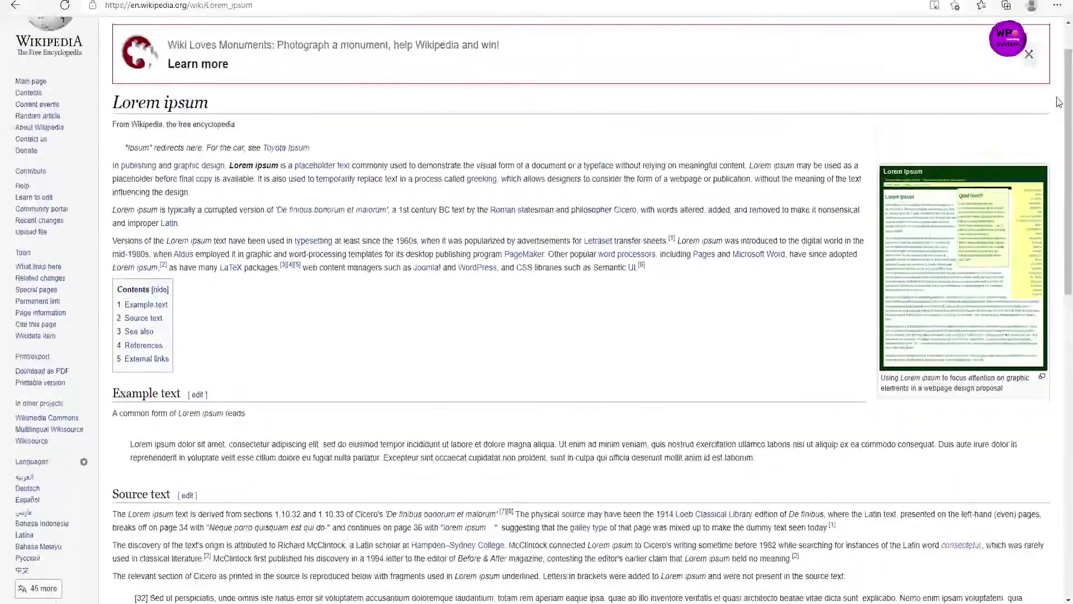
left_click(15, 6)
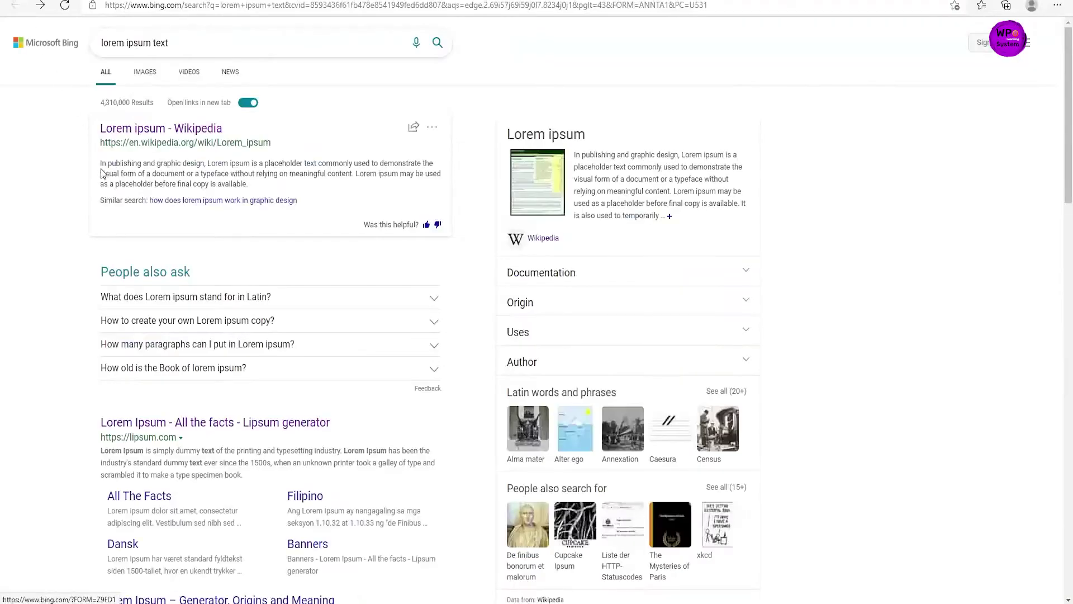
Copy the heading "What is Lorem Ipsum" from lipsum.com into the blog post's content
left_click(158, 432)
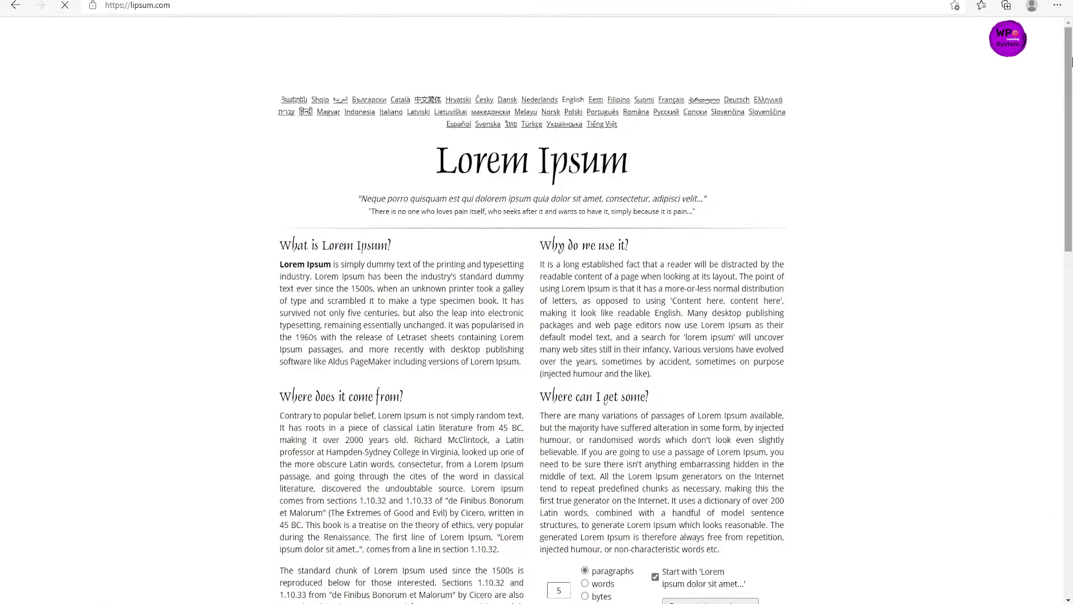
scroll(1068, 88, "down", 1)
scroll(1068, 88, "down", 1)
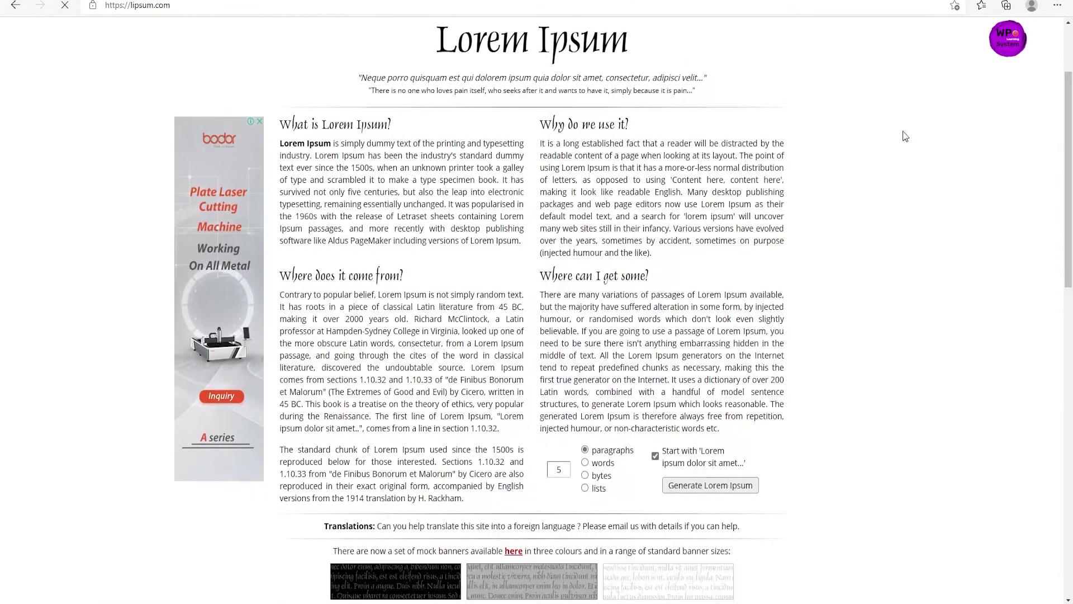
left_click_drag(281, 124, 388, 124)
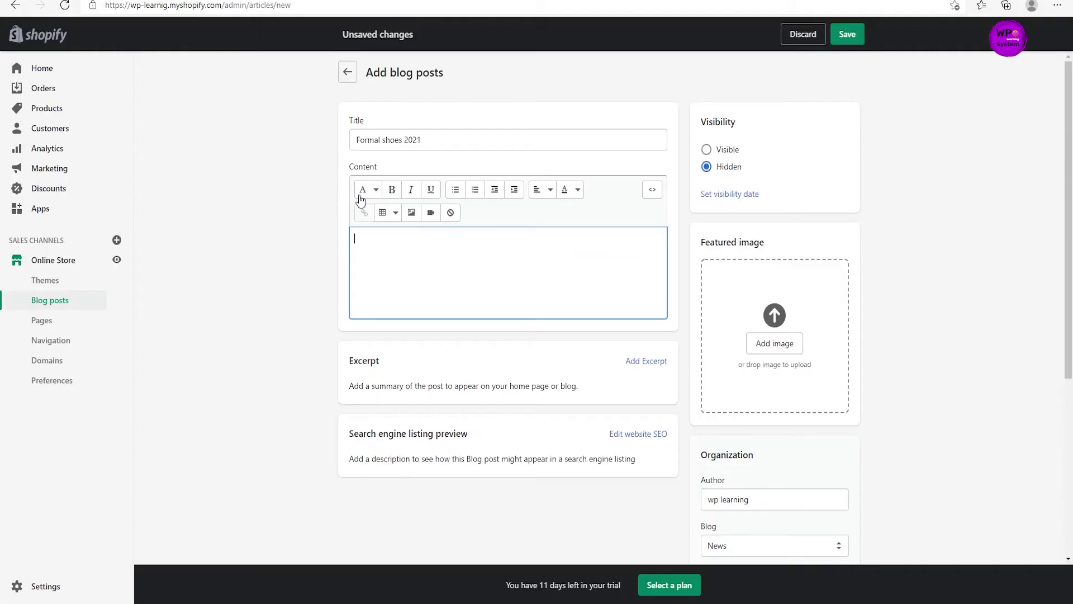
type("What is Lorem Ipsum")
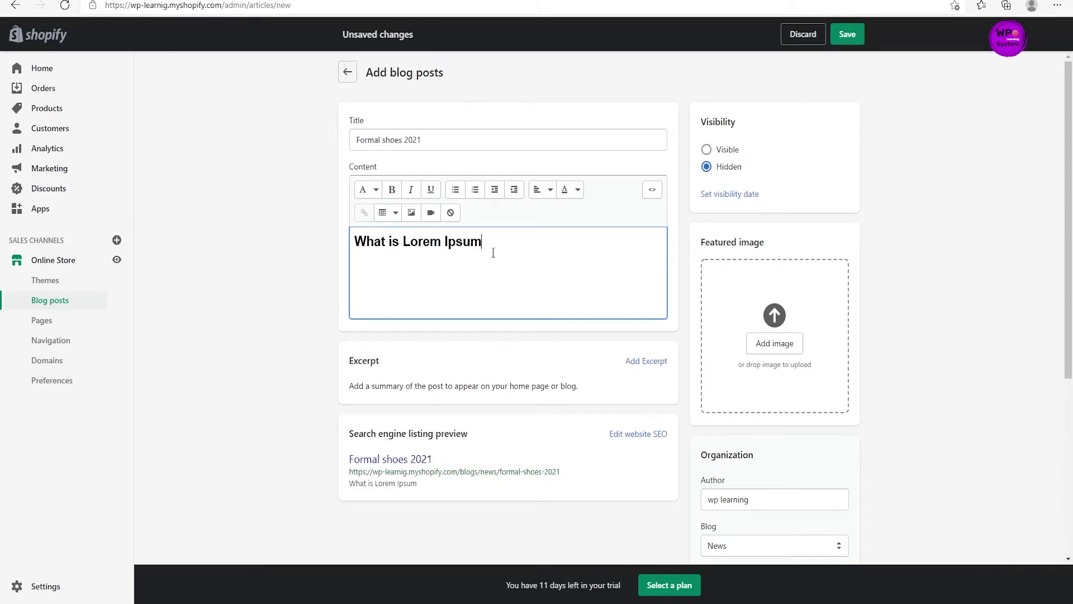
Make the "What is Lorem Ipsum" heading in the post content bold and underlined
left_click_drag(493, 248, 353, 246)
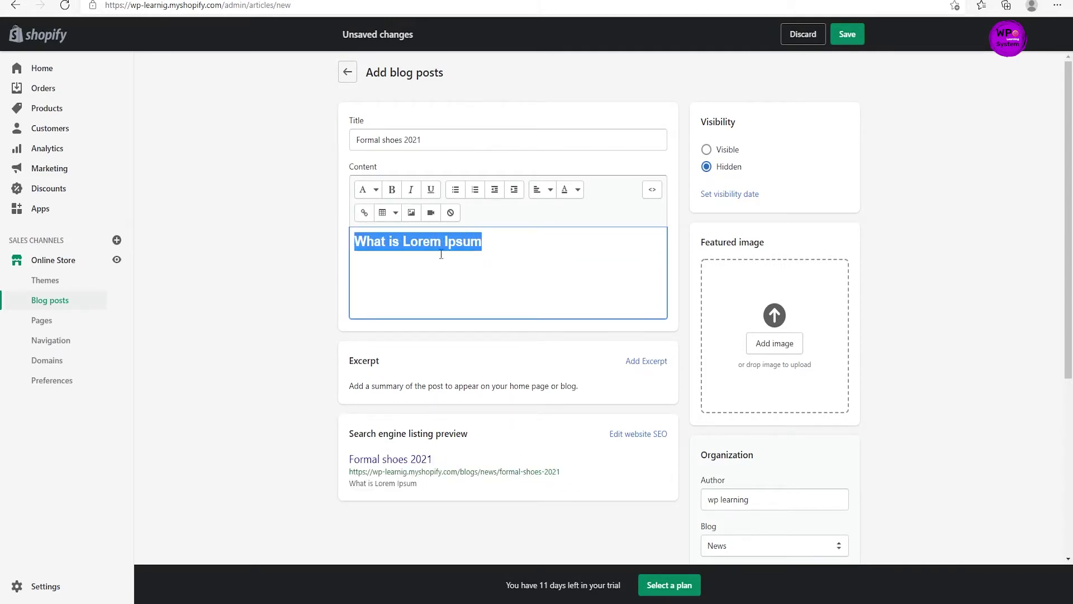
left_click(463, 250)
left_click_drag(484, 246, 354, 245)
left_click(391, 190)
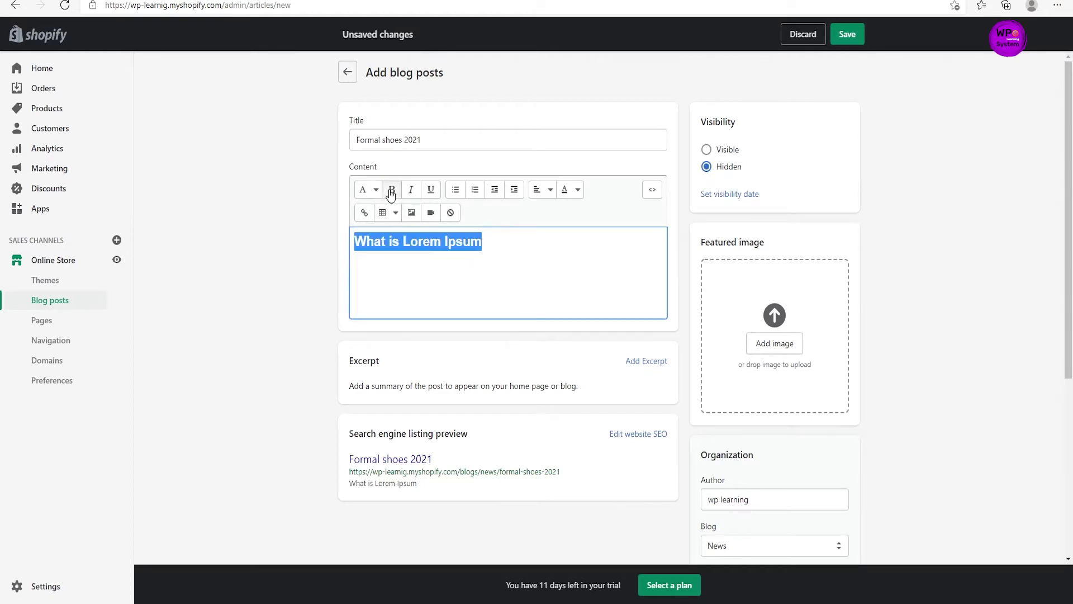
left_click(497, 248)
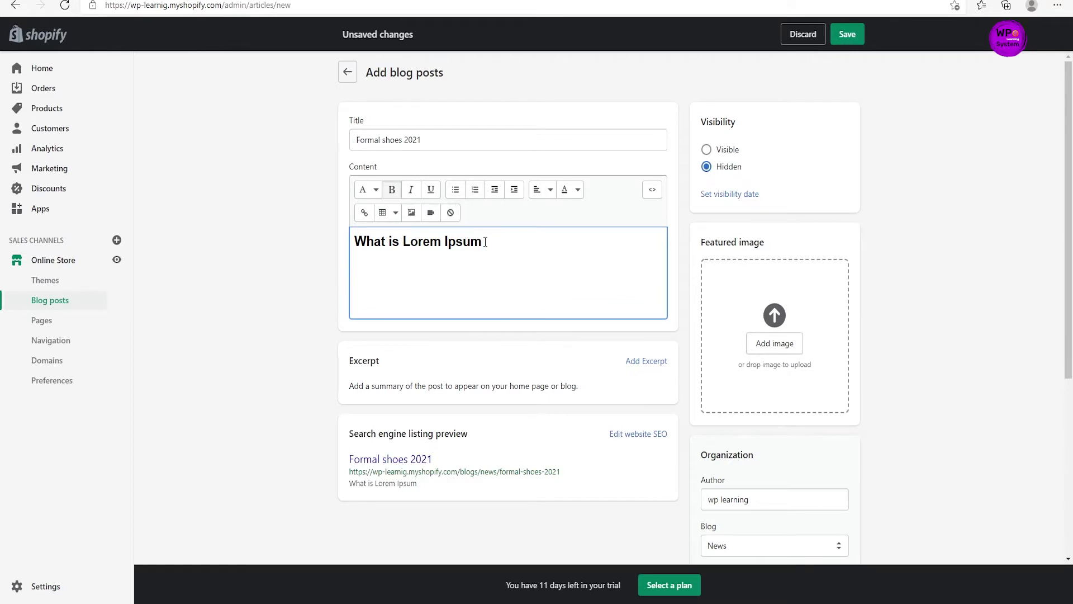
left_click_drag(484, 244, 352, 245)
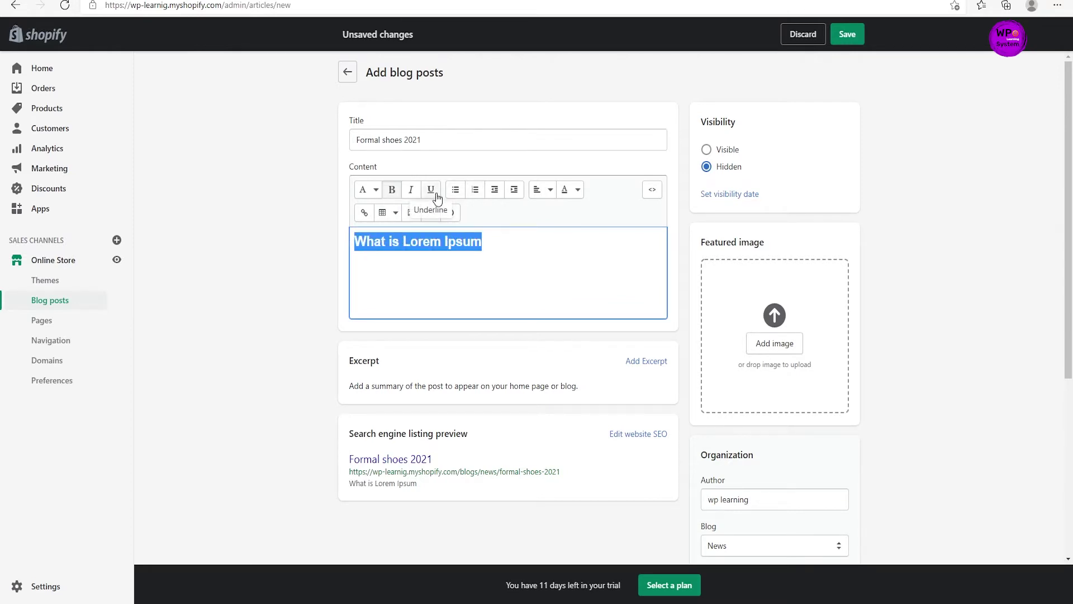
left_click(437, 197)
left_click(481, 244)
Set the text colour of the "What is Lorem Ipsum" heading to yellow
left_click_drag(480, 244, 371, 244)
left_click_drag(508, 248, 353, 242)
left_click(566, 195)
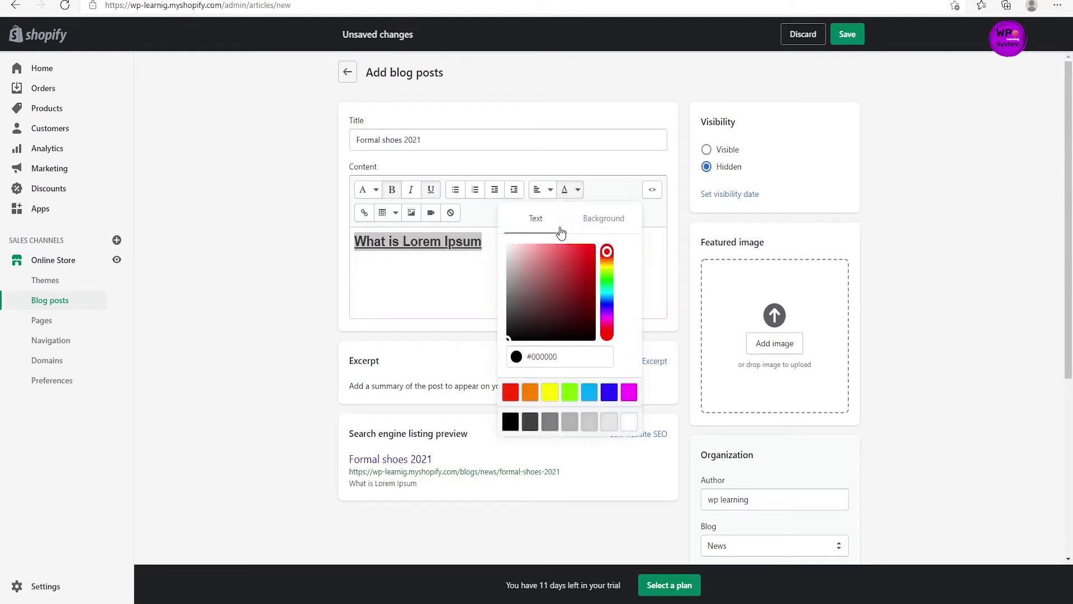
left_click(550, 392)
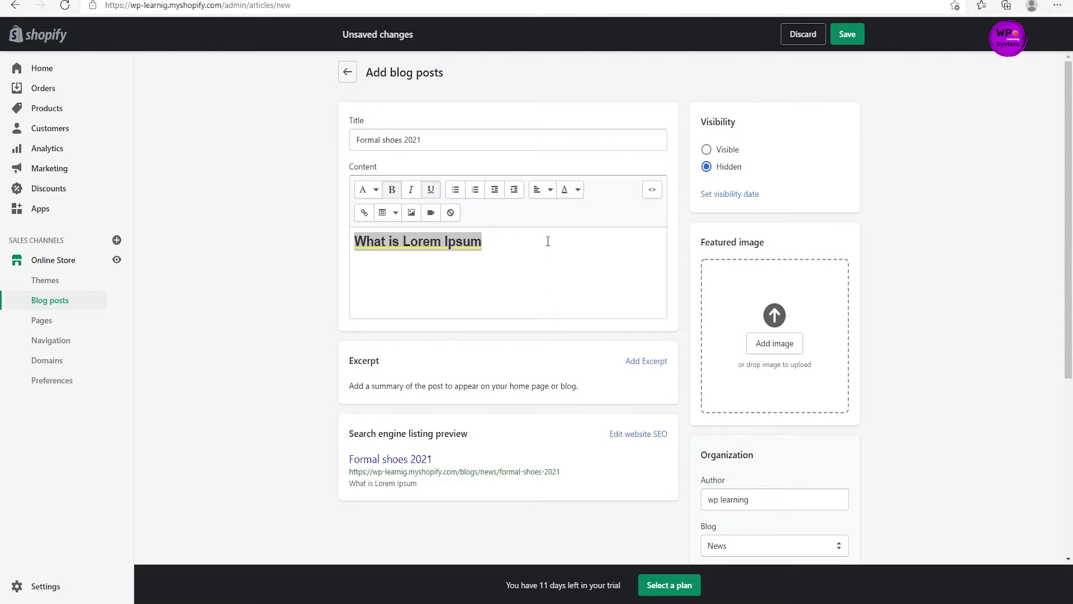
left_click(489, 246)
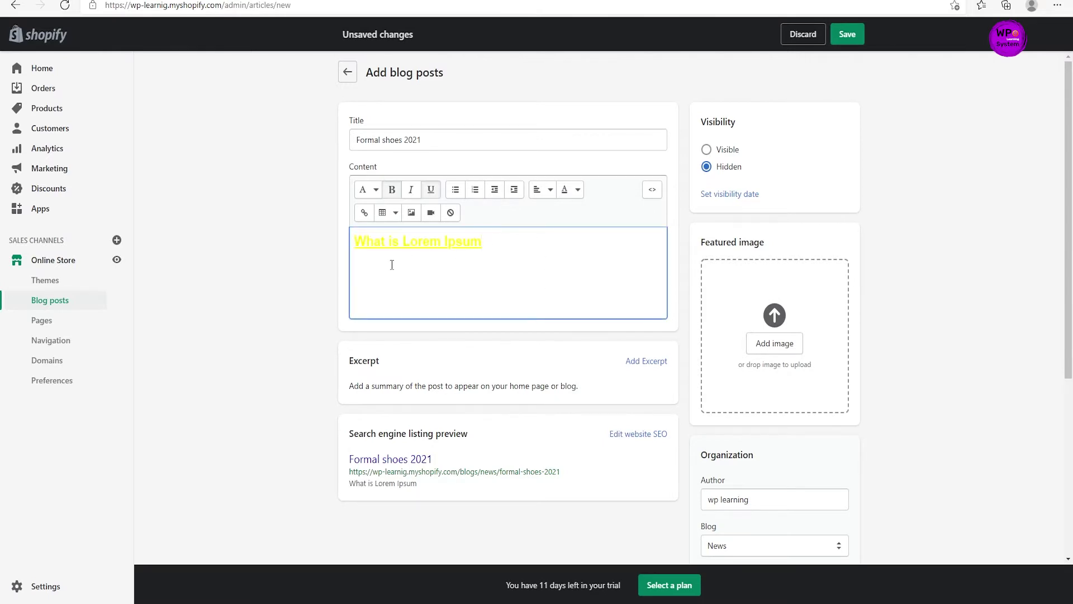
Return the "What is Lorem Ipsum" heading's text colour to black
left_click_drag(505, 242, 322, 237)
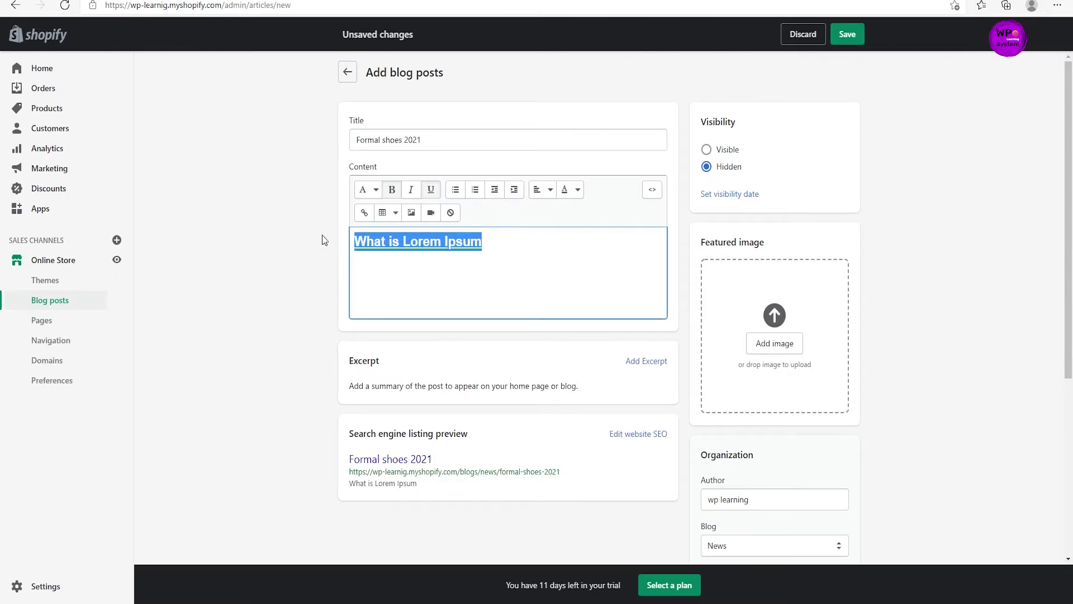
left_click(577, 190)
left_click(495, 430)
left_click(531, 237)
Center the "What is Lorem Ipsum" heading in the post content
double_click(449, 249)
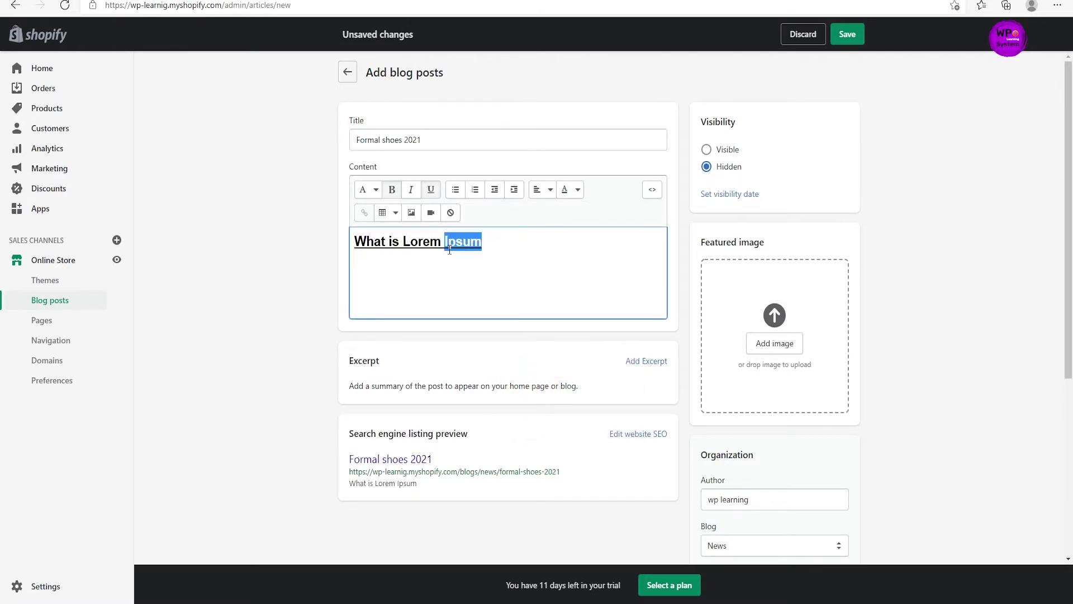
left_click(450, 249)
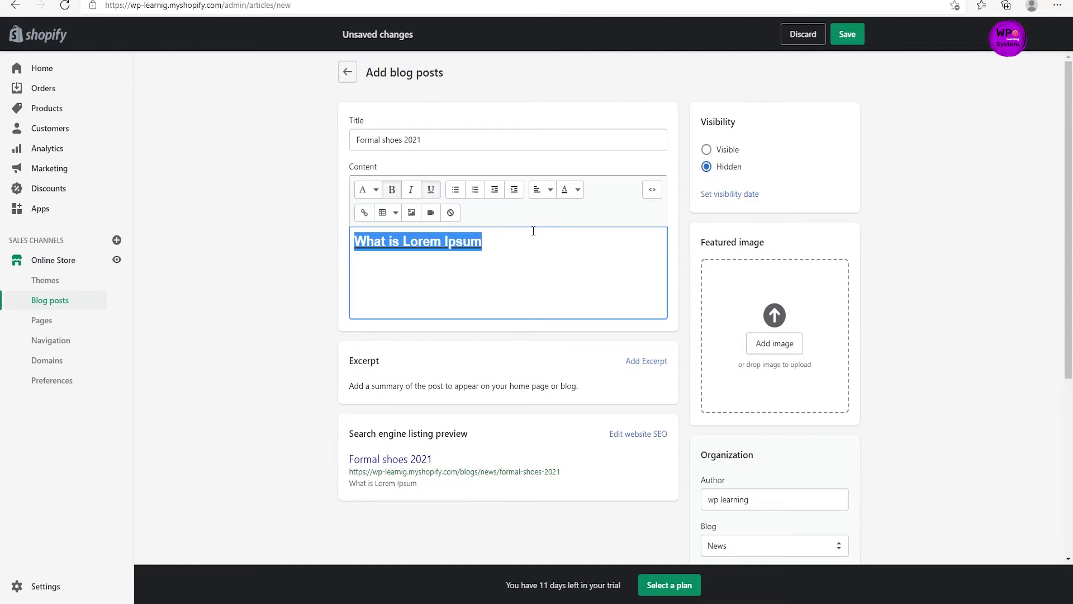
left_click(544, 196)
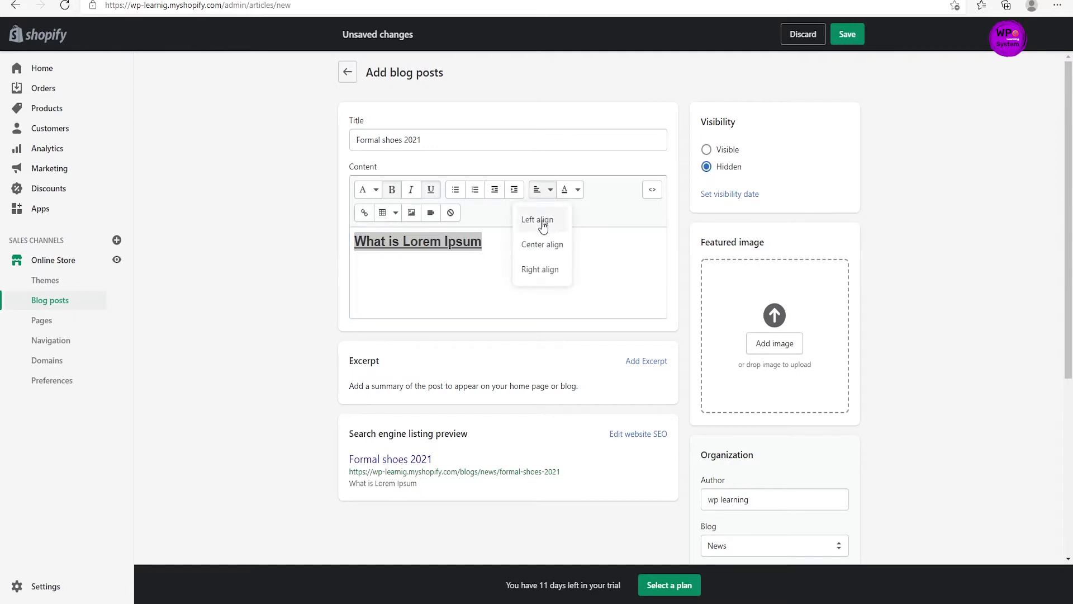
left_click(542, 244)
left_click(487, 268)
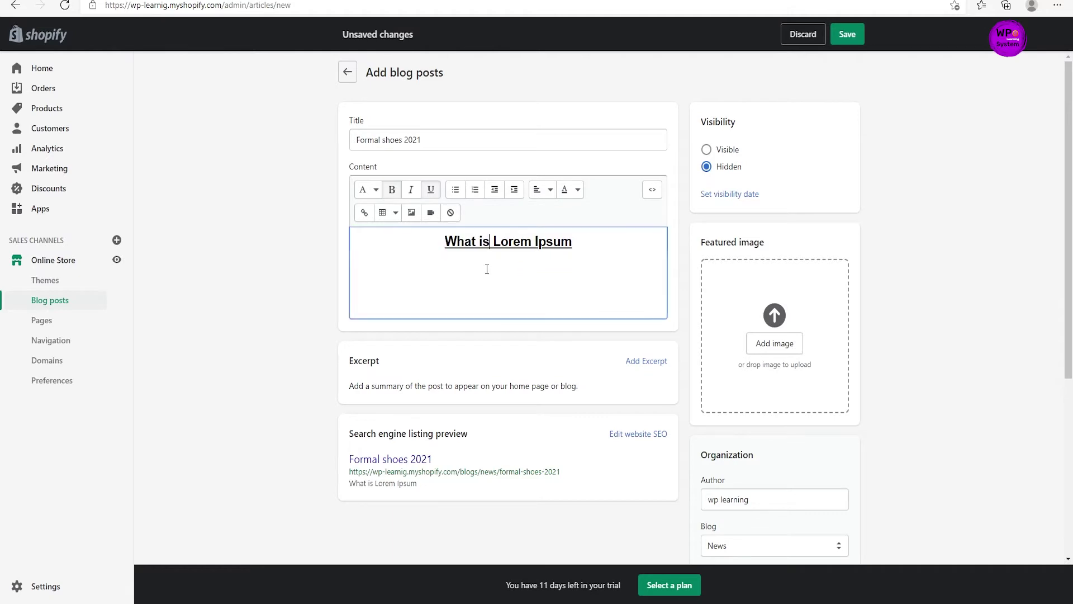
Copy the paragraph under "What is Lorem Ipsum?" on lipsum.com and paste it below the heading in the post content
left_click(597, 248)
key("ctrl+Tab")
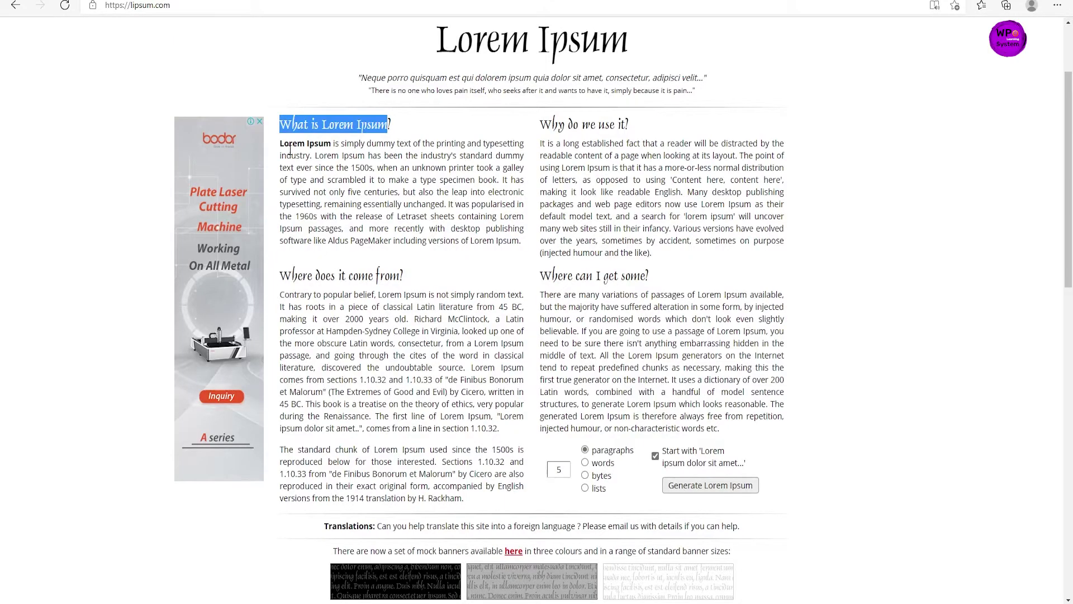
left_click_drag(280, 143, 523, 241)
key("ctrl+c")
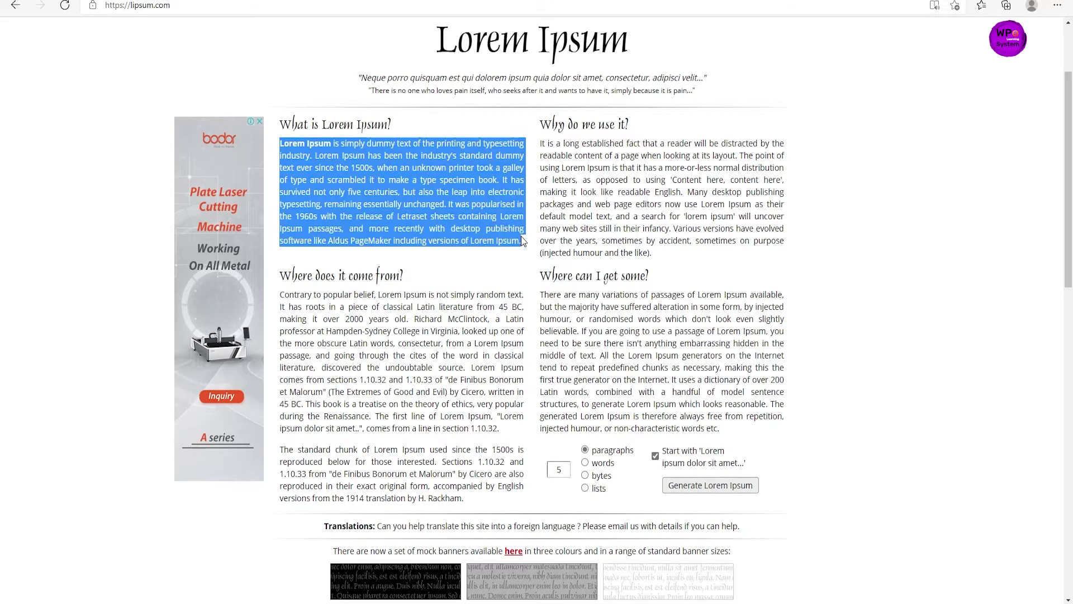
right_click(443, 206)
left_click(467, 214)
key("ctrl+Tab")
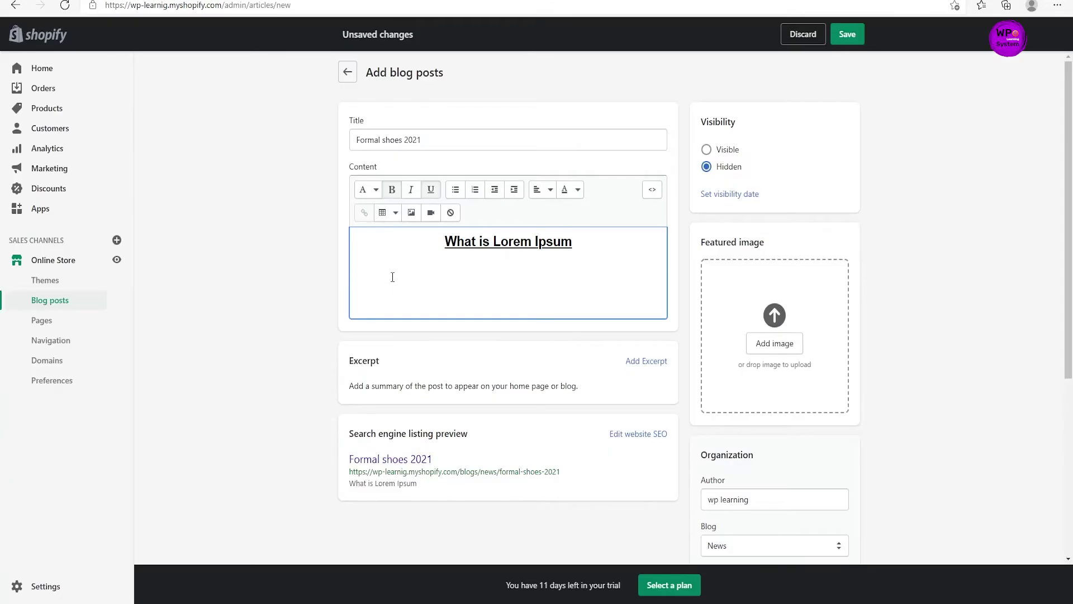
key("ctrl+v")
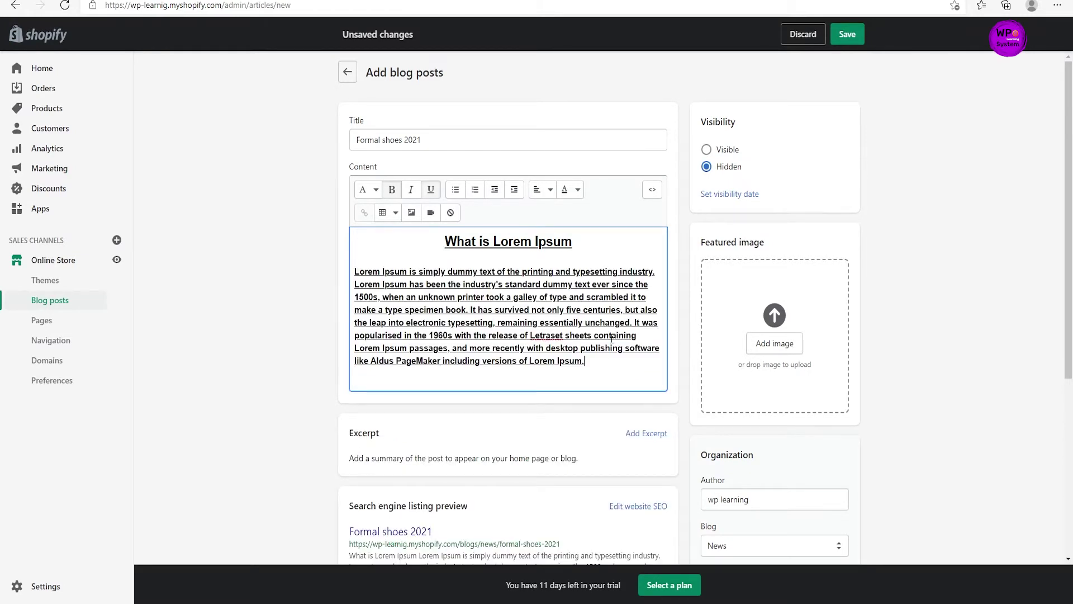
Remove the bold formatting from the pasted Lorem Ipsum paragraph
left_click_drag(585, 360, 354, 271)
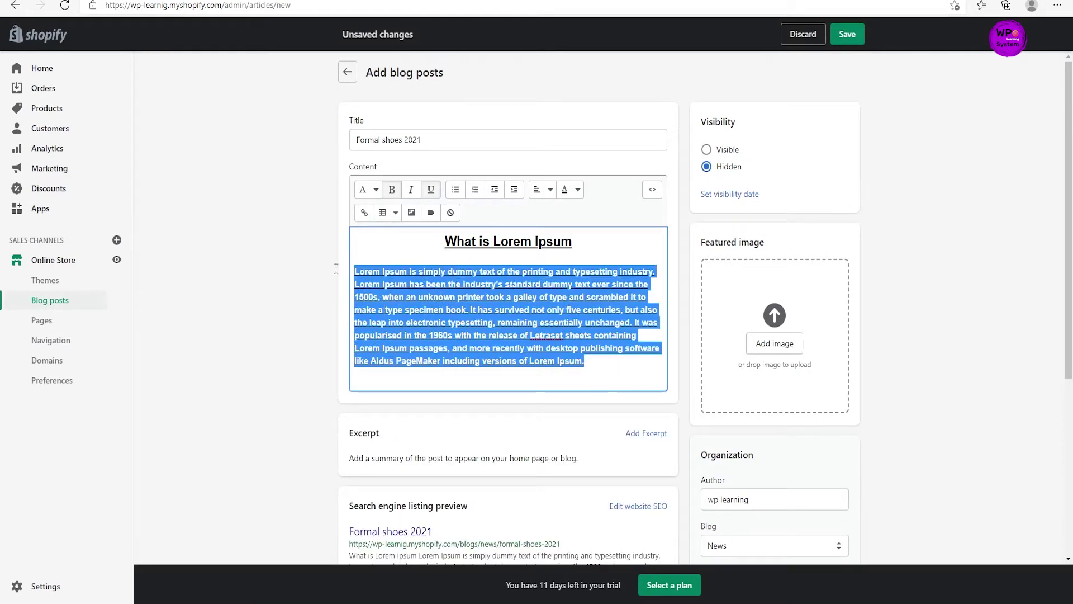
left_click(396, 194)
left_click(451, 367)
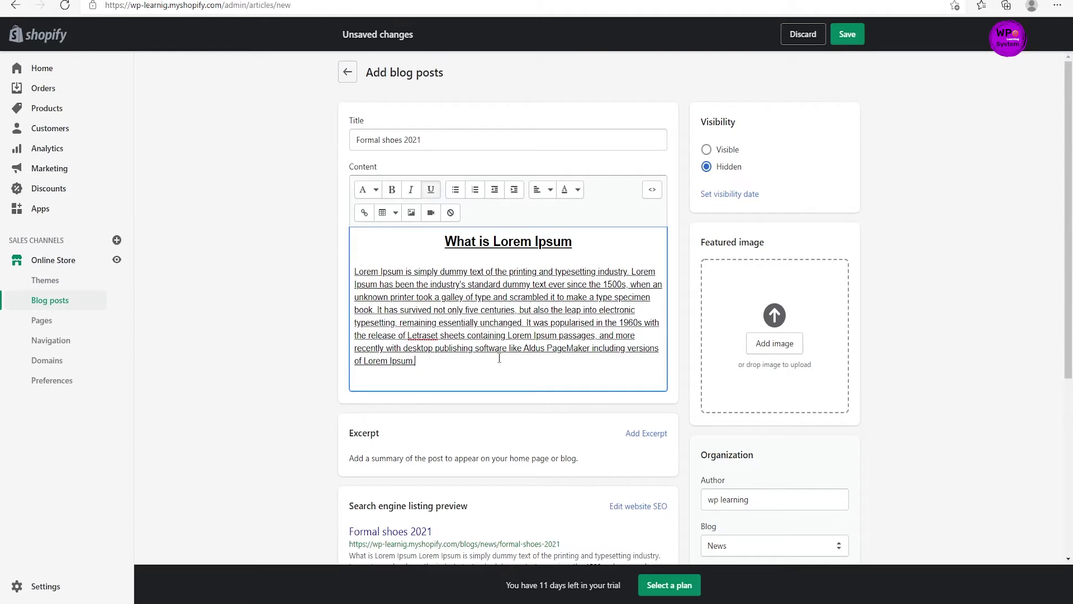
Start a link on the word "PageMaker" in the paragraph, using the store domain wp-learnig.myshopify.com copied from the address as its target
left_click_drag(545, 349, 591, 349)
left_click(364, 214)
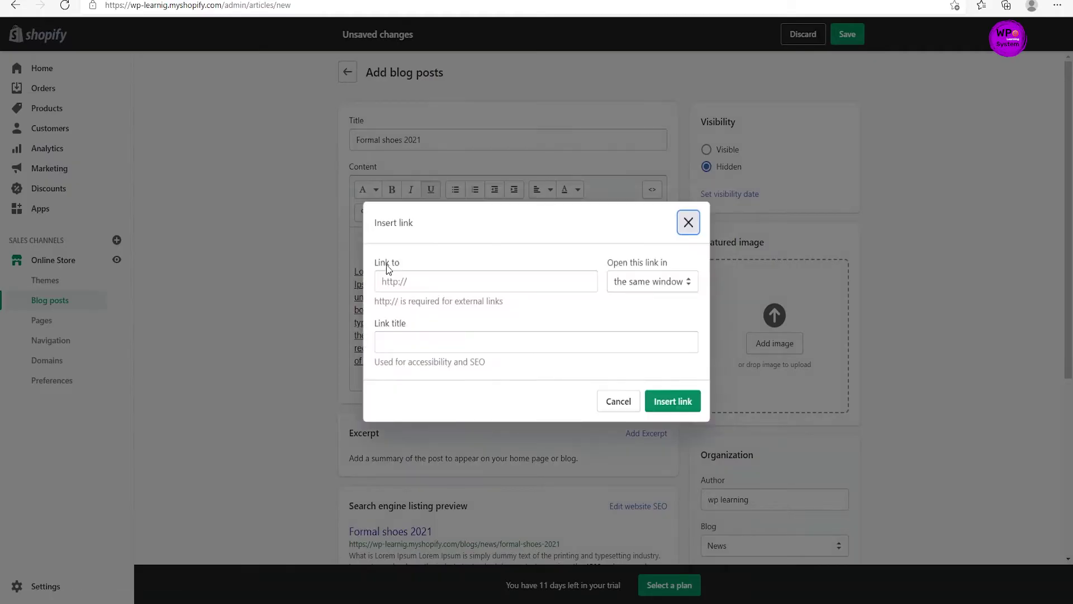
left_click(411, 283)
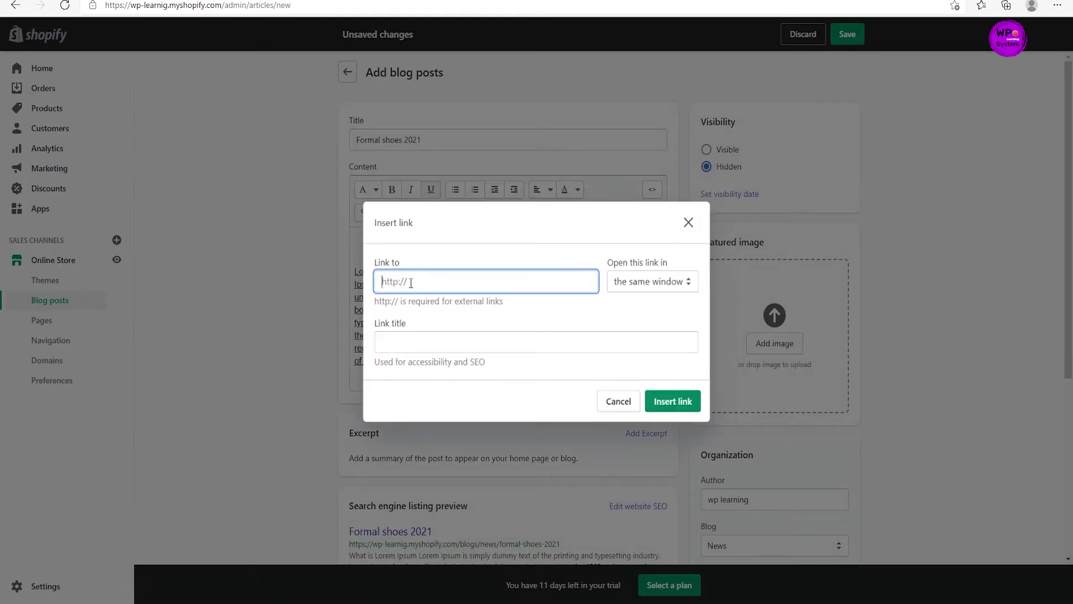
left_click_drag(130, 5, 222, 5)
right_click(206, 6)
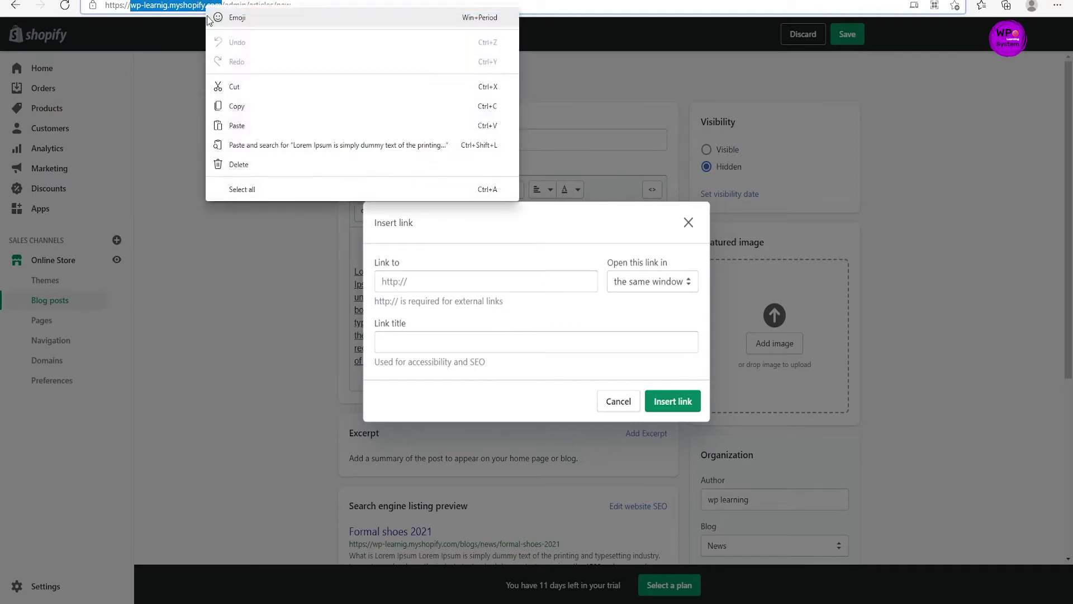
left_click(232, 106)
left_click(408, 281)
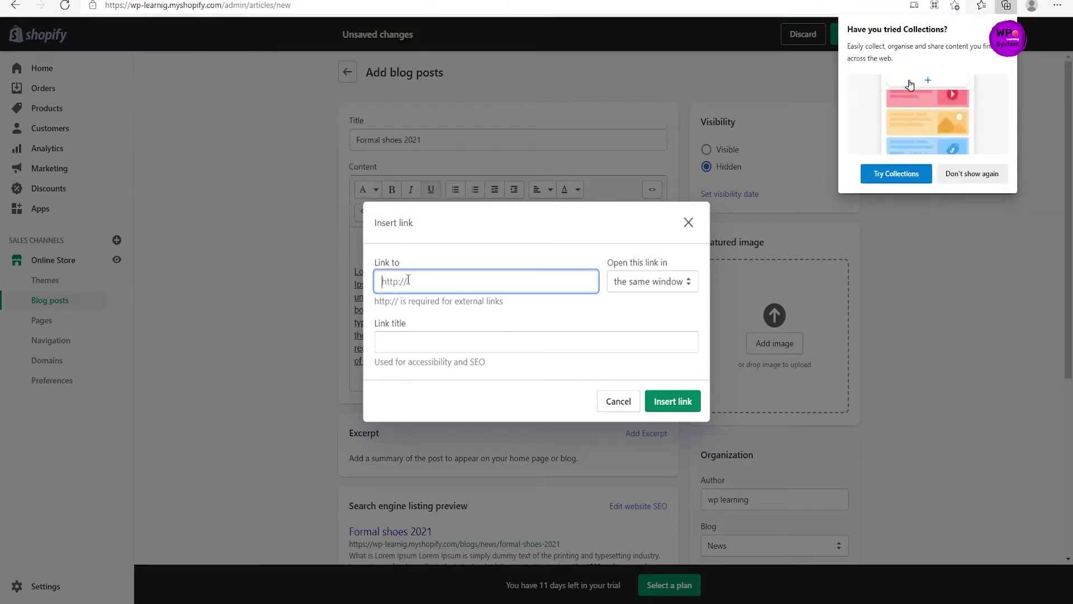
key("ctrl+v")
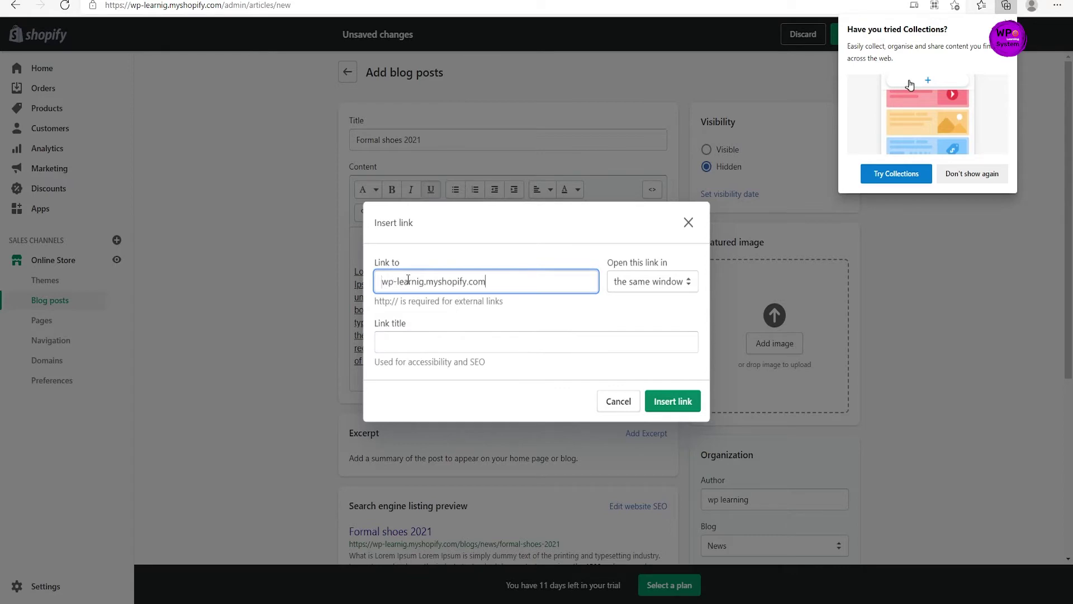
Set the link to open in a new window, insert it without a title, and dismiss the browser's Collections prompt
left_click(670, 281)
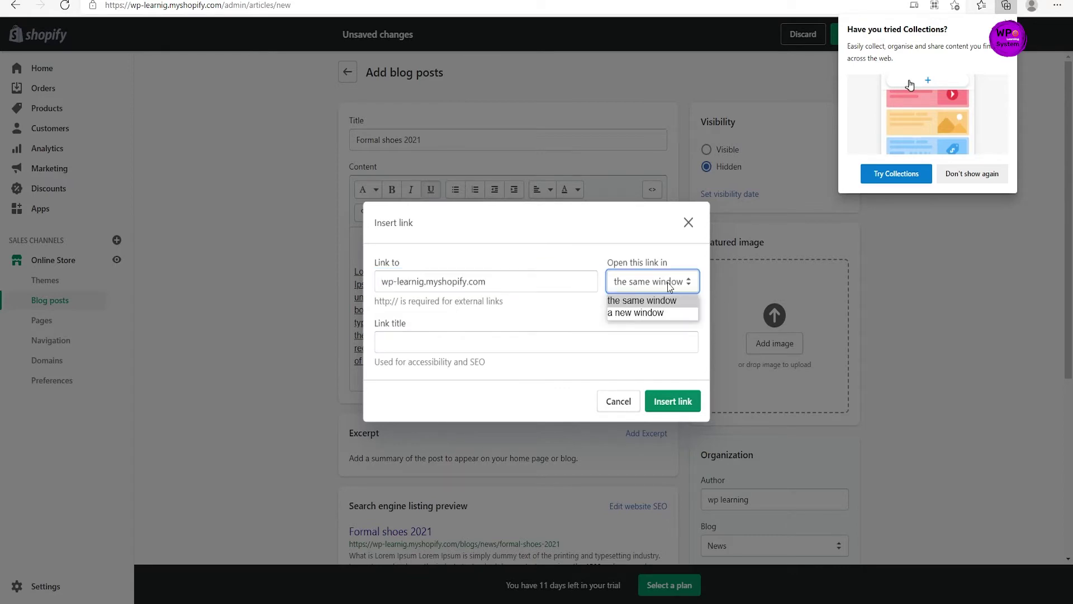
left_click(657, 312)
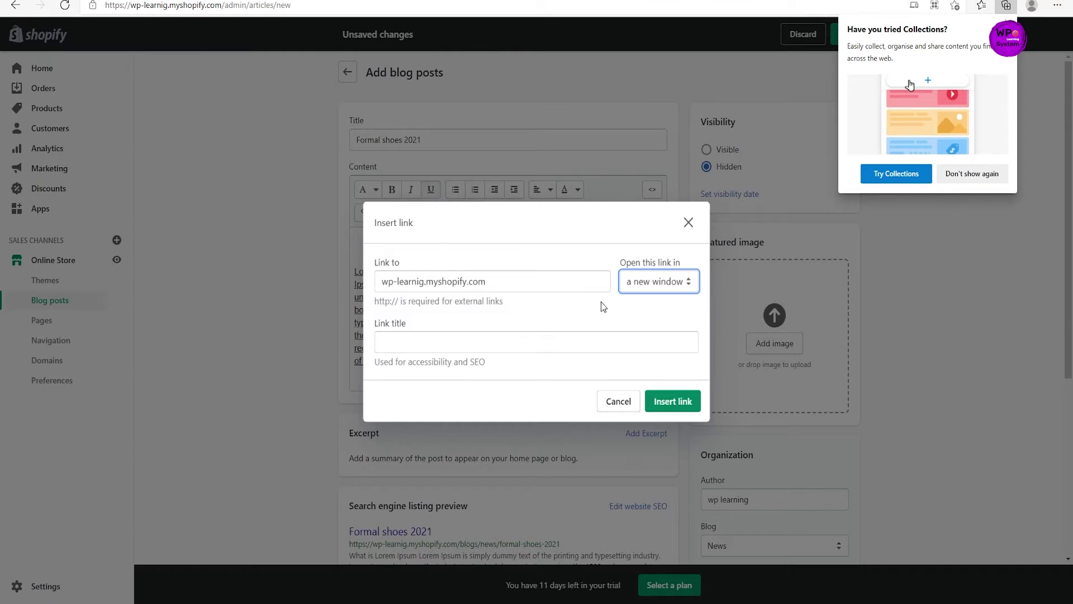
left_click(510, 345)
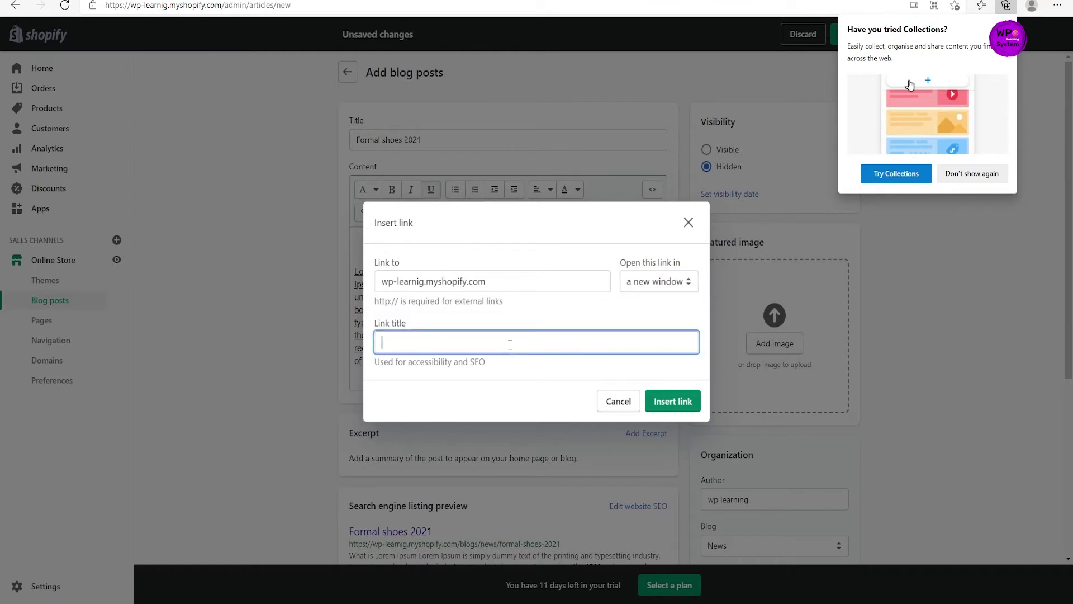
left_click(674, 401)
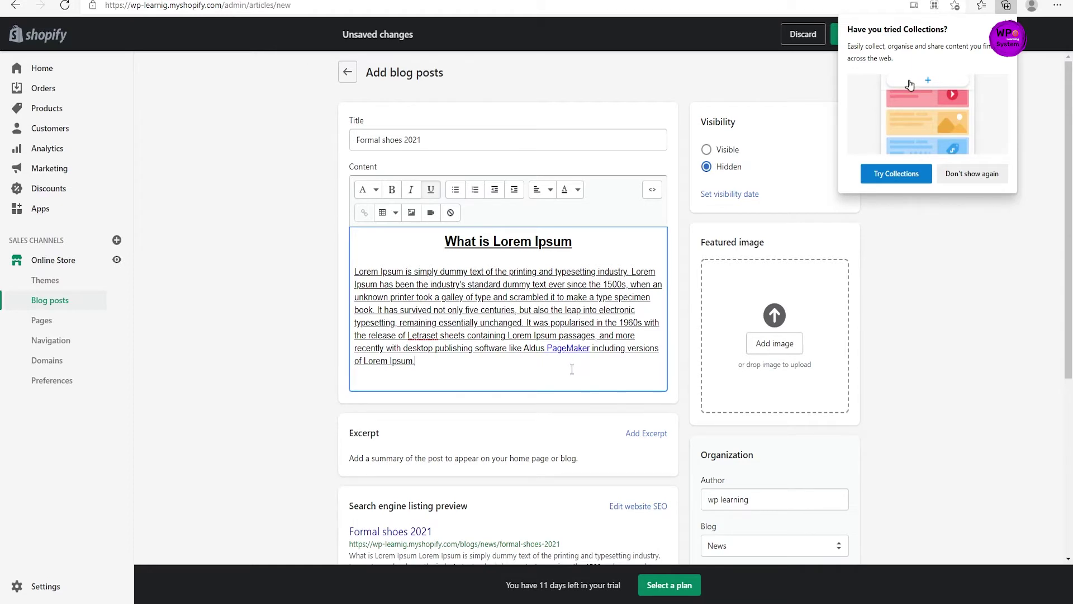
left_click(964, 179)
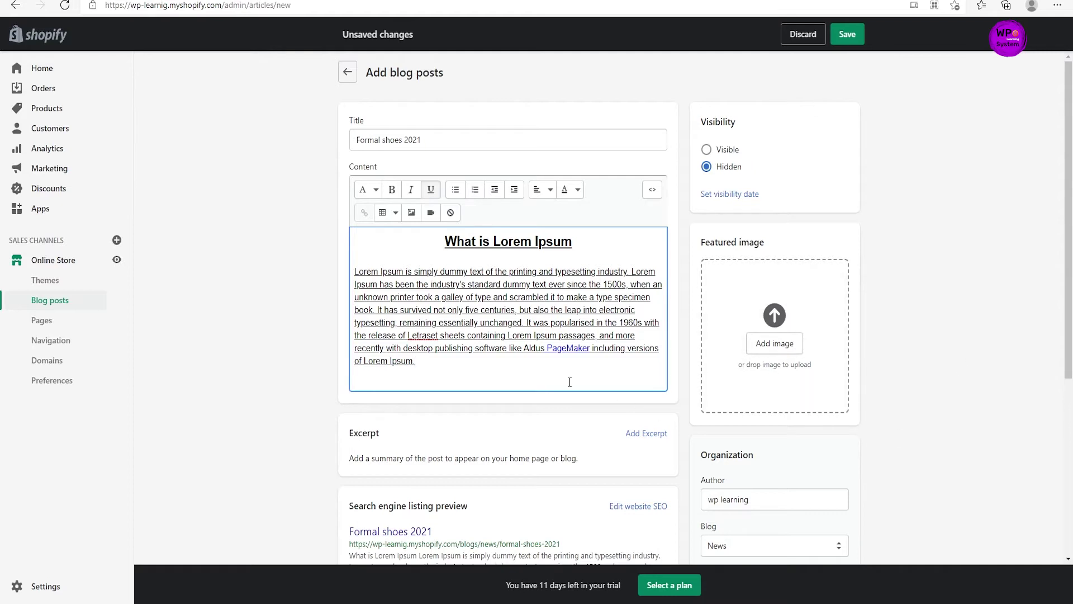
Insert the uploaded red shoes image on a new line below the paragraph, with the alt text "formal shoes"
key("Return")
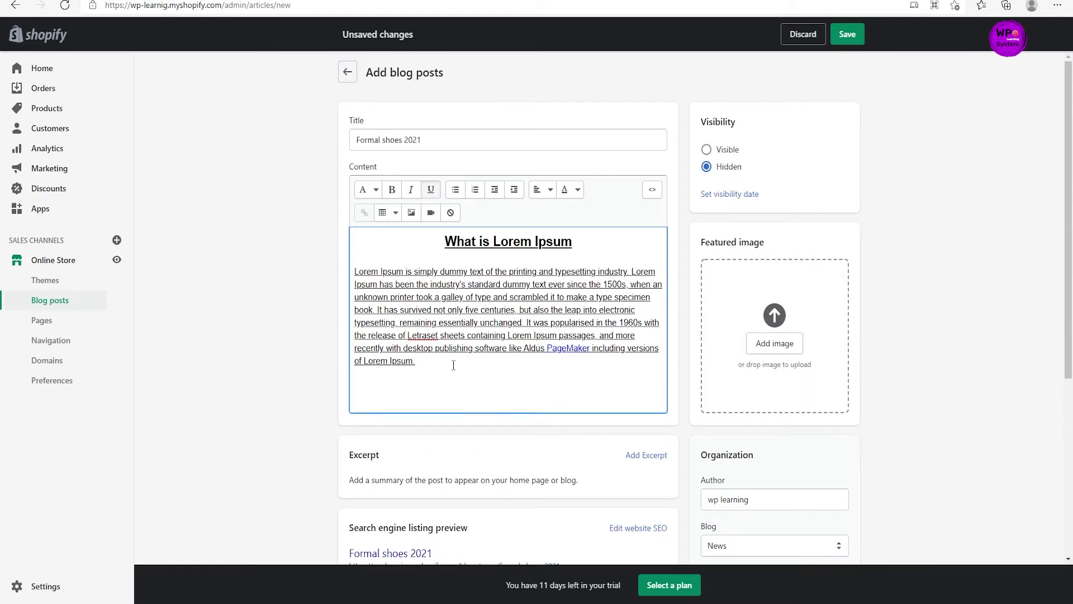
left_click(413, 217)
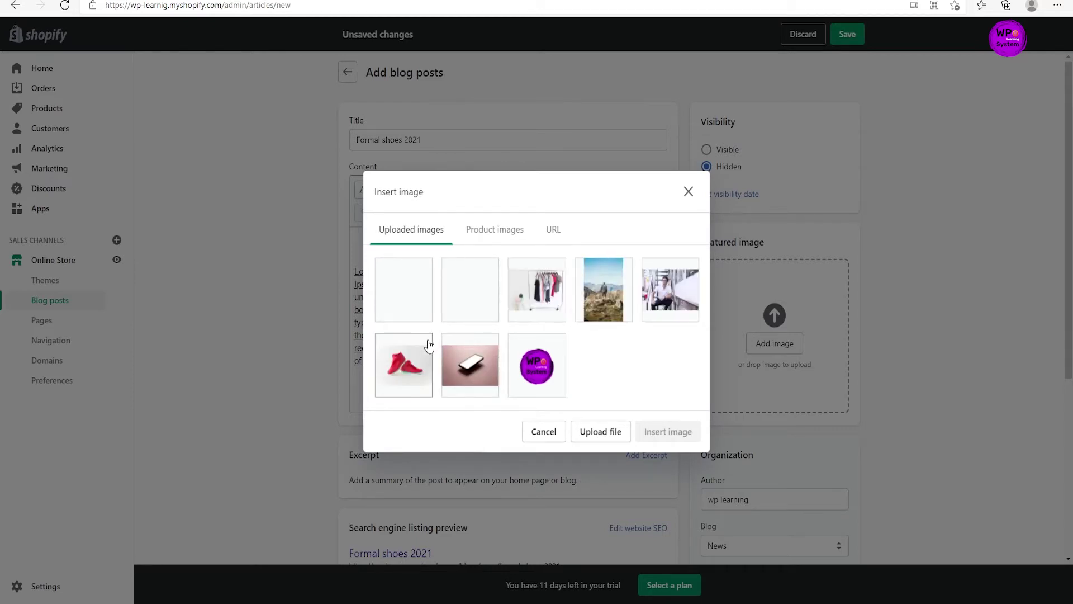
left_click(466, 366)
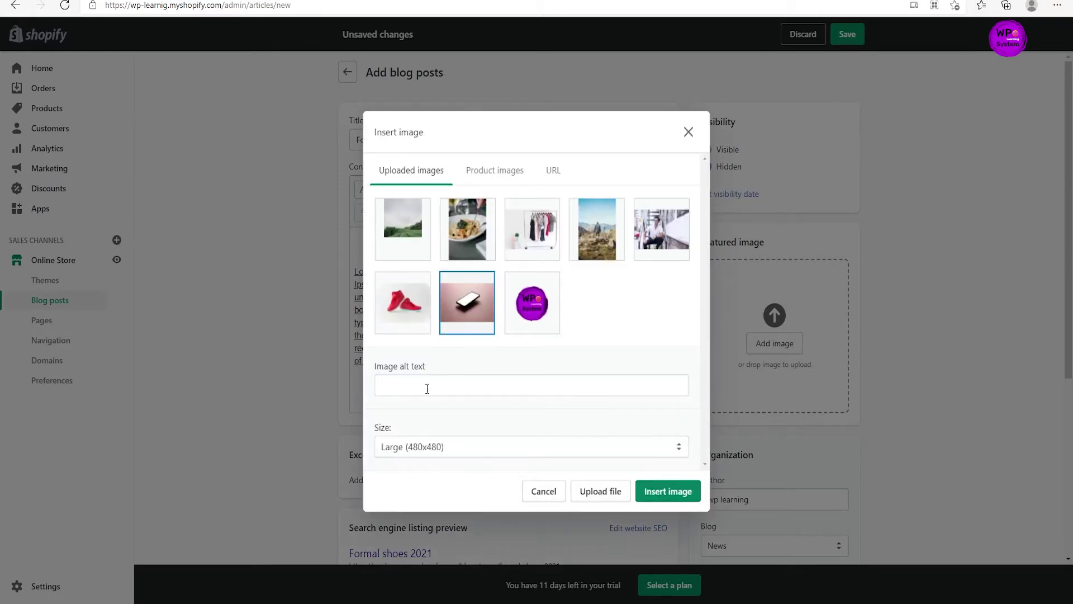
left_click(426, 385)
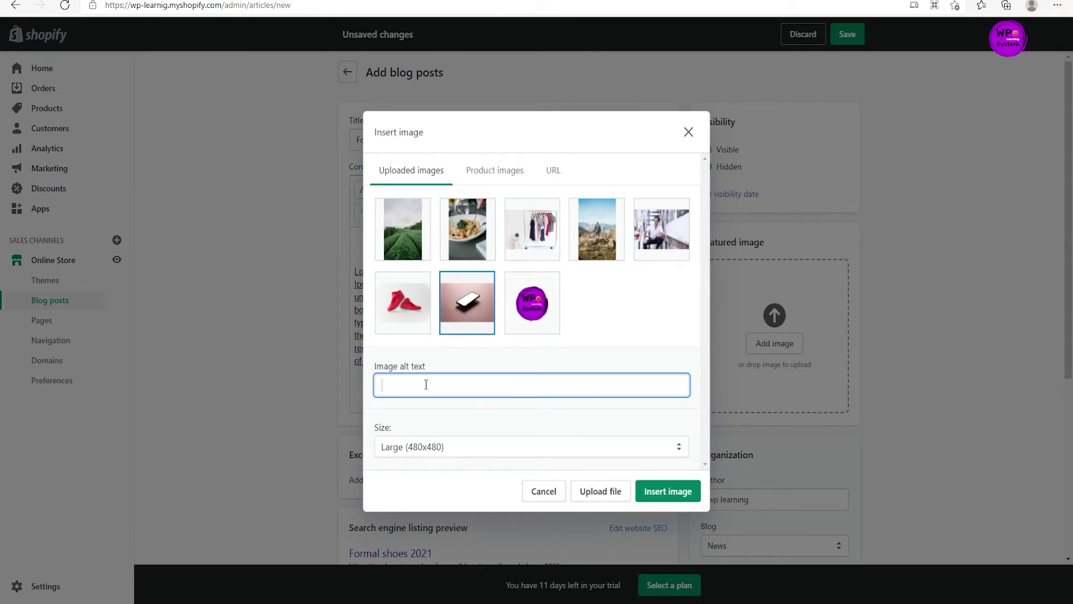
left_click(394, 313)
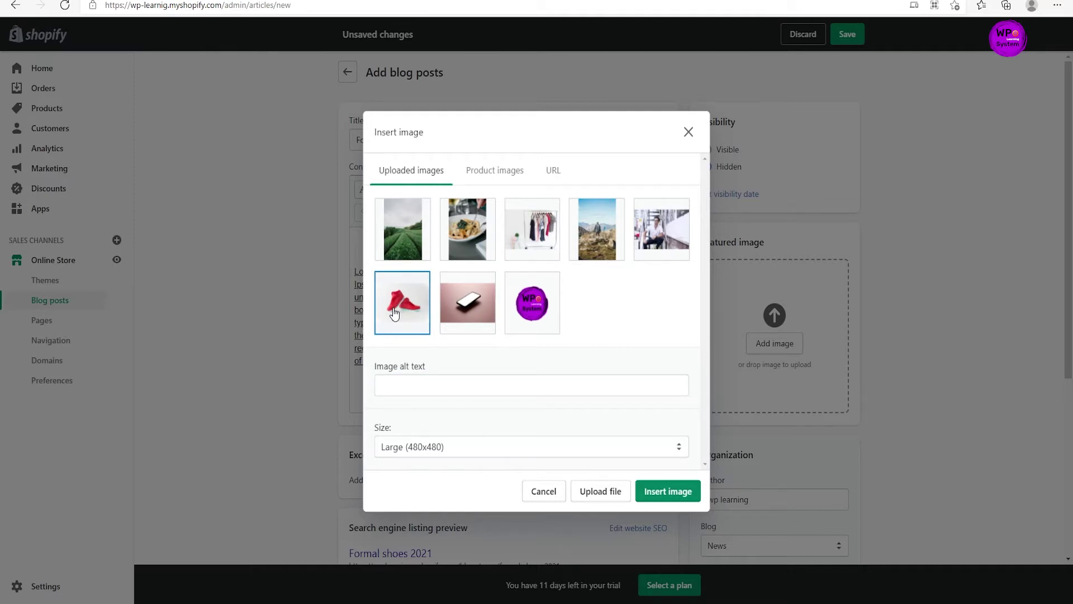
left_click(397, 384)
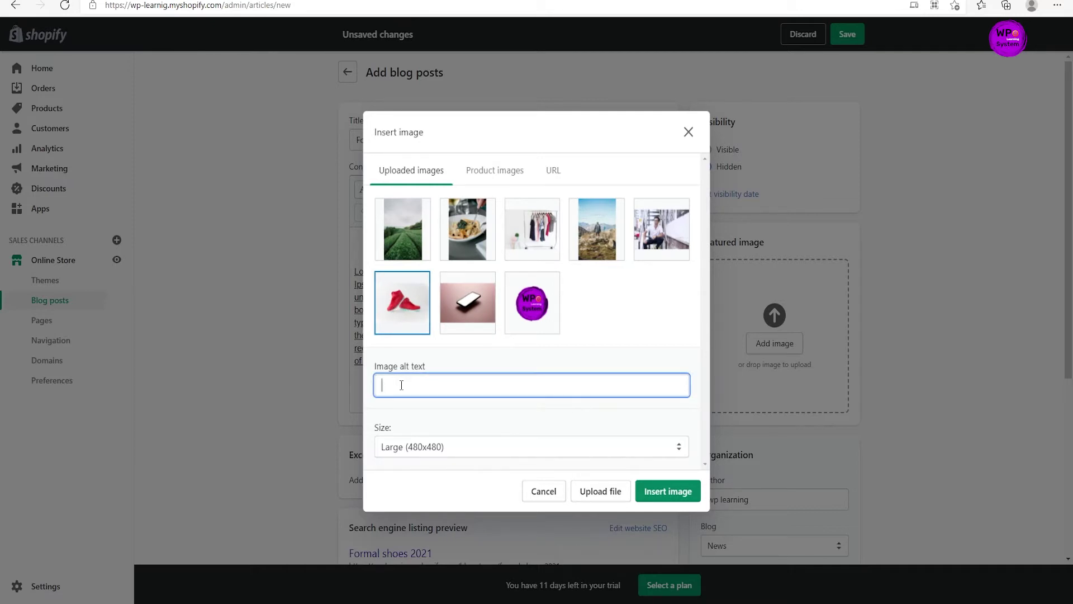
type("formal shoes")
left_click(662, 492)
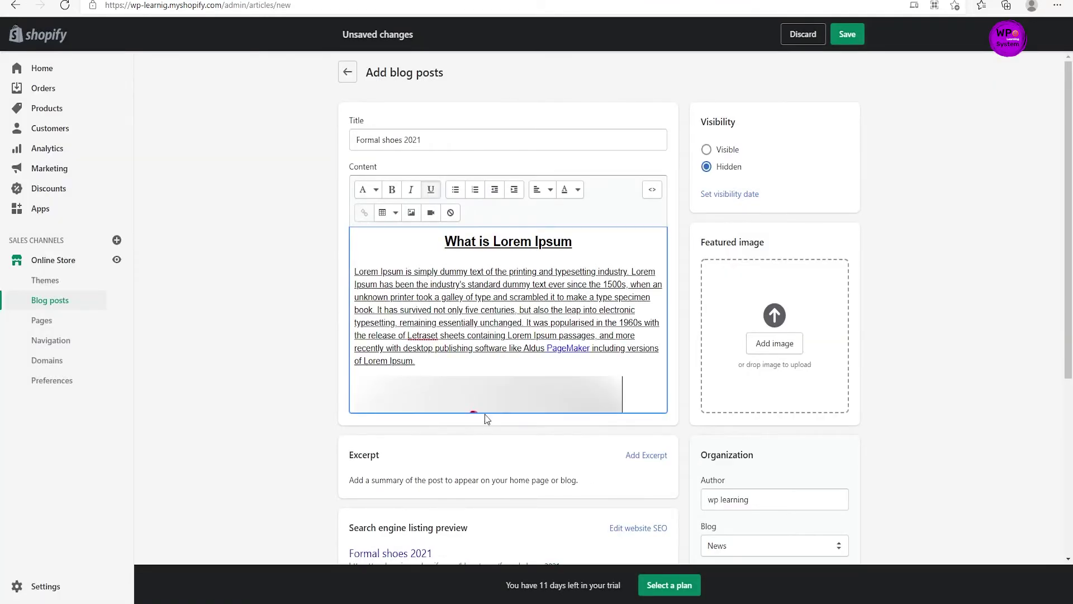
Shrink the red shoes image in the post content to about two thirds of its inserted width
scroll(487, 420, "down", 2)
scroll(577, 343, "up", 2)
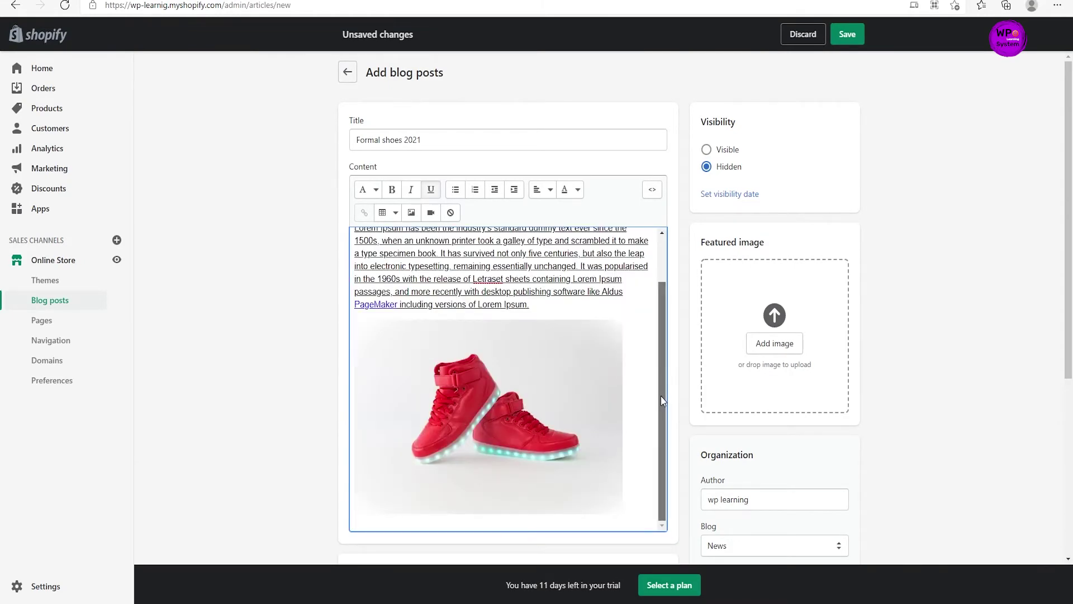
left_click(575, 372)
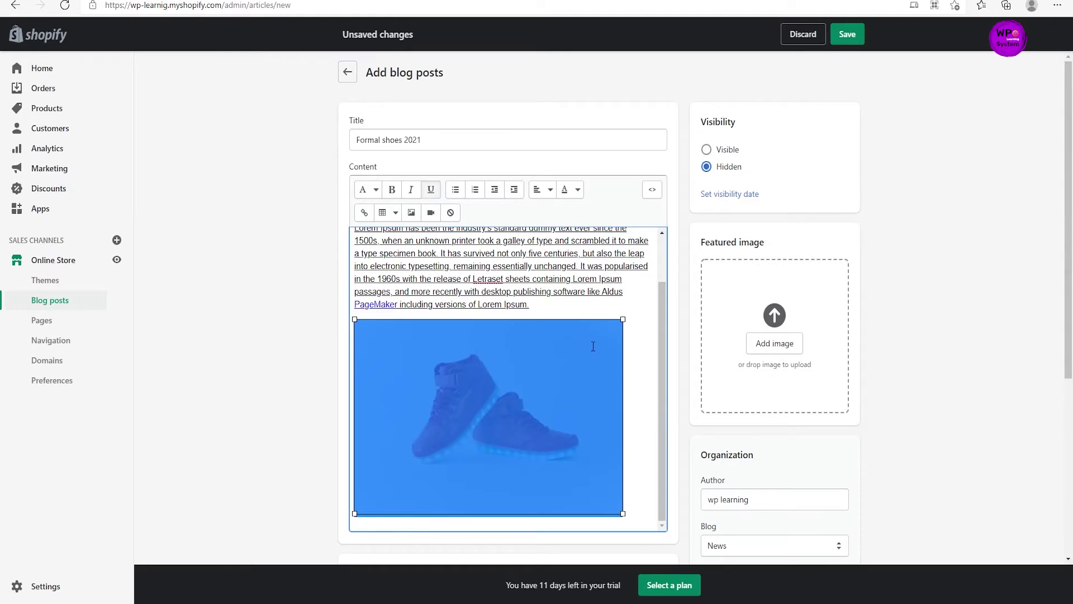
left_click_drag(354, 319, 411, 346)
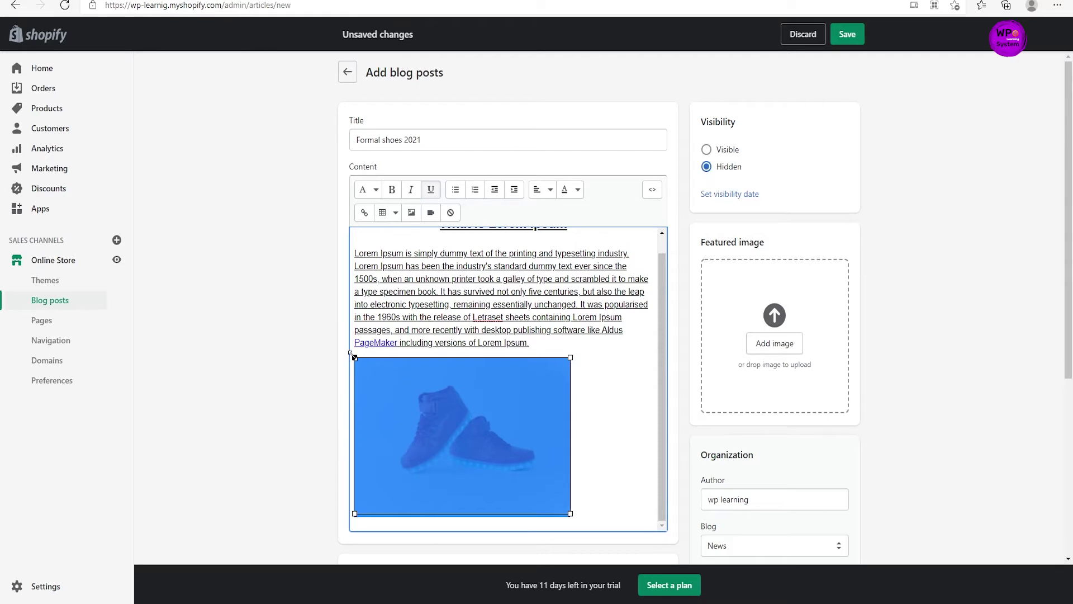
left_click_drag(355, 357, 394, 385)
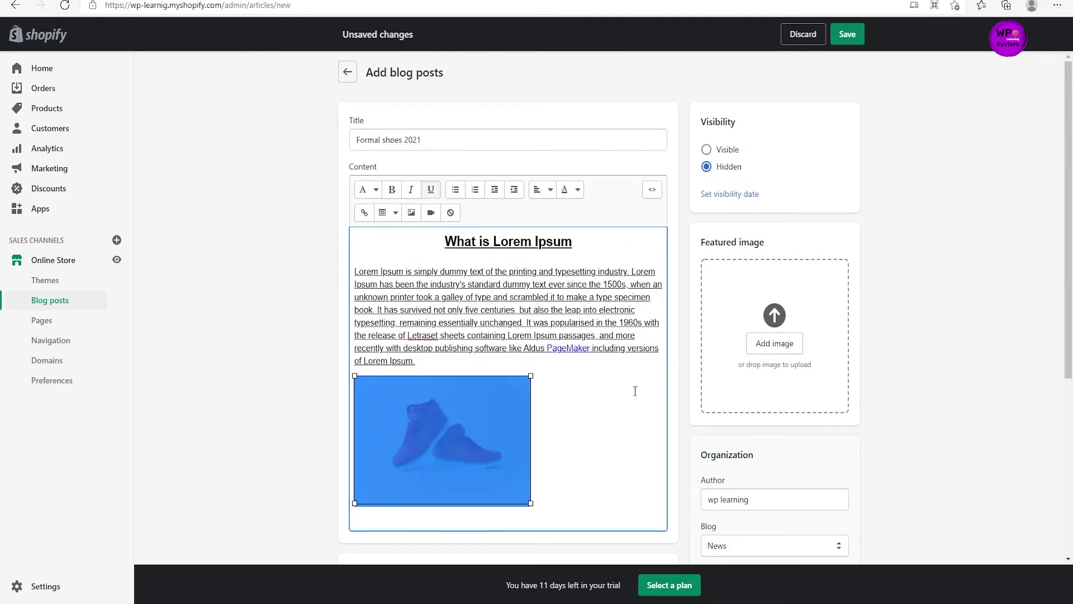
Copy the heading "Where does it come from" from lipsum.com and paste it below the red shoes image, followed by a new line
left_click(611, 415)
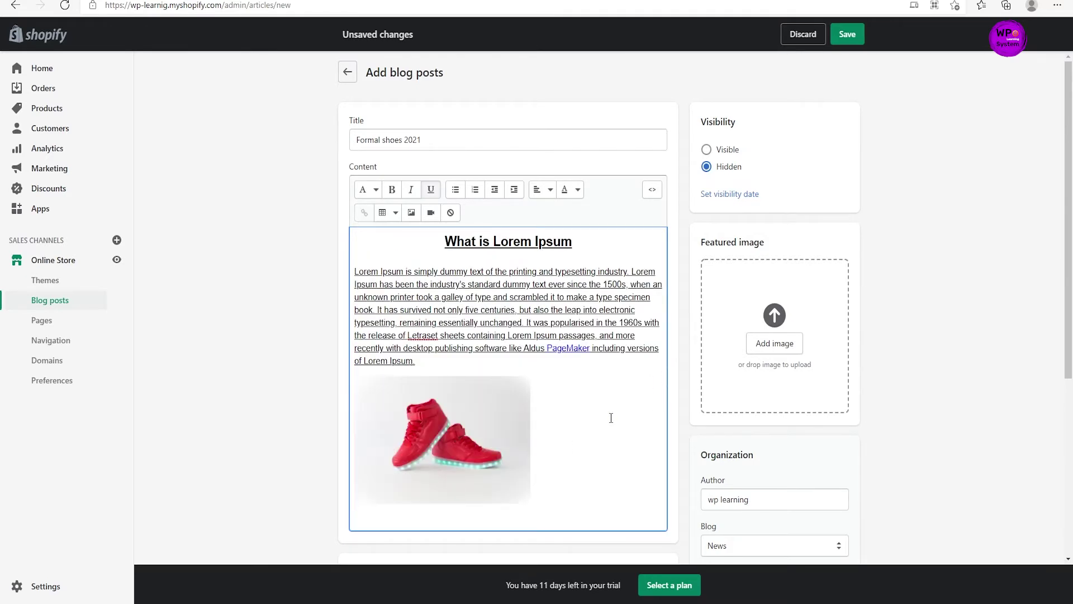
key("Return")
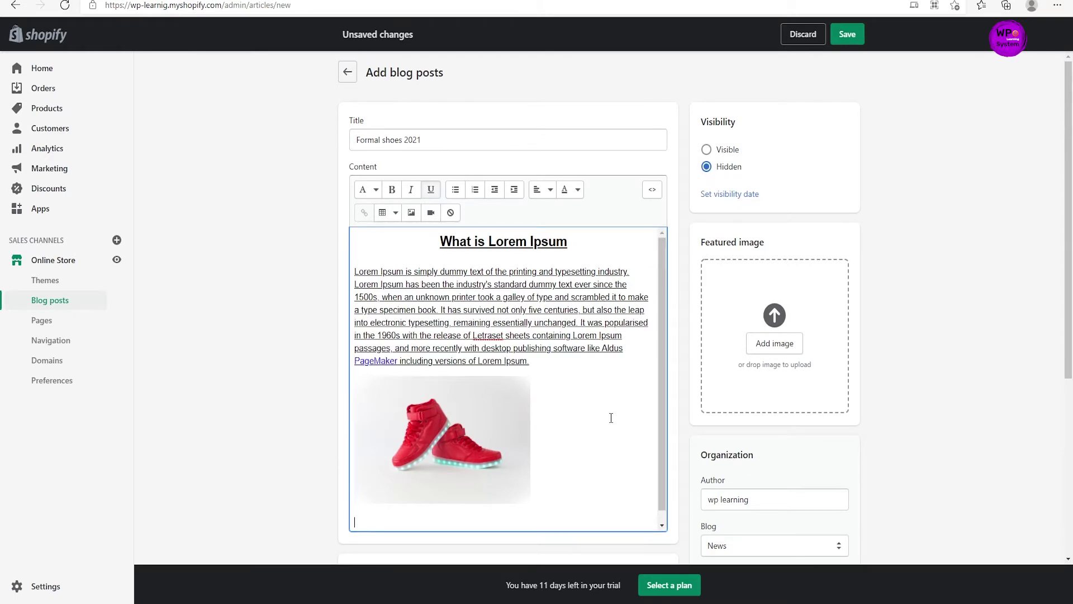
key("Return")
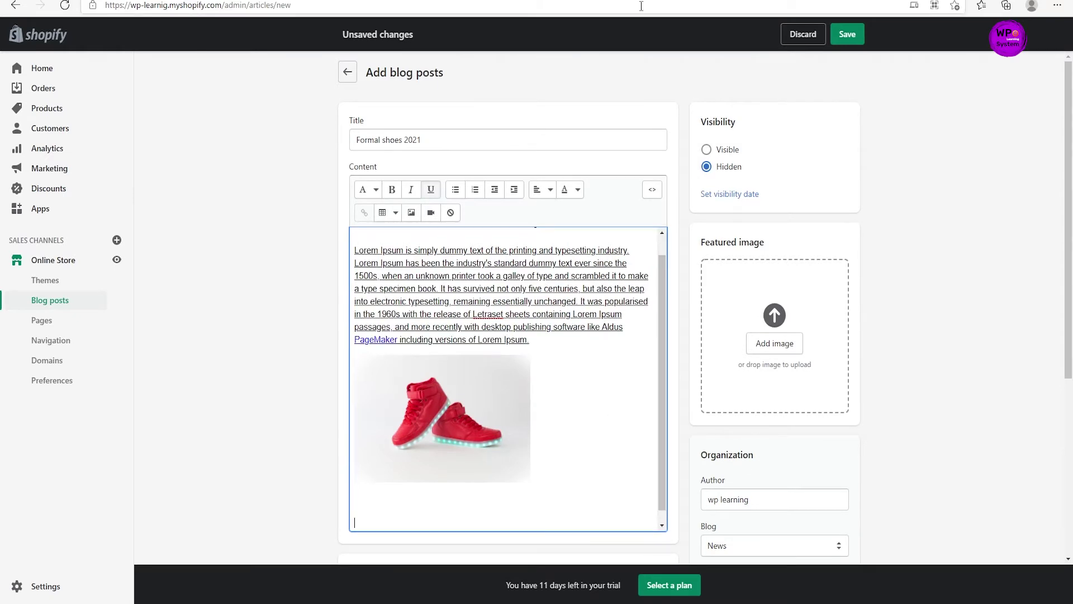
key("alt+Tab")
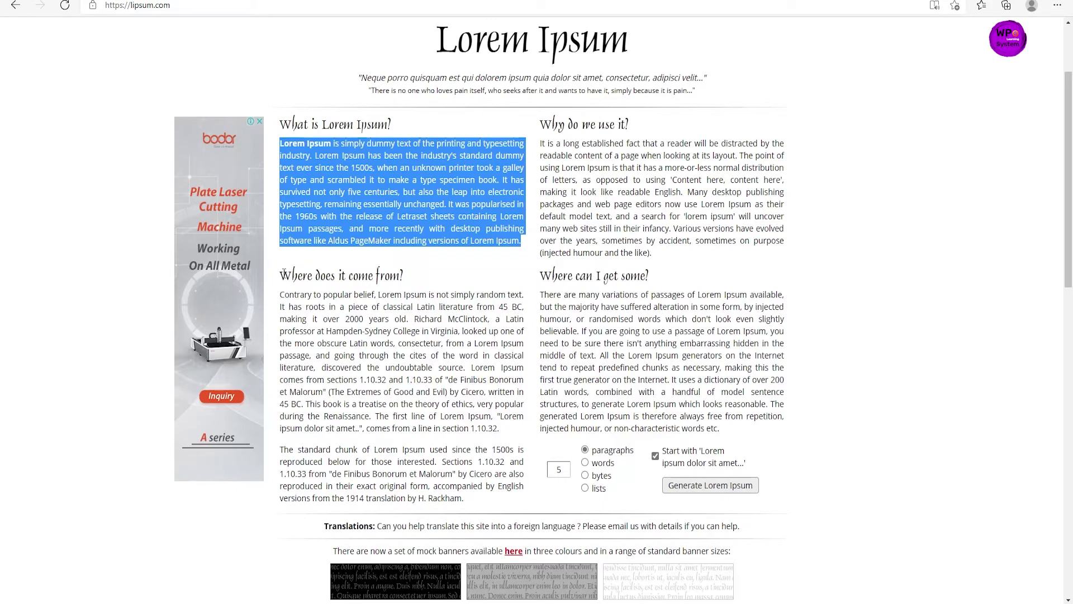
left_click_drag(280, 275, 400, 276)
right_click(400, 276)
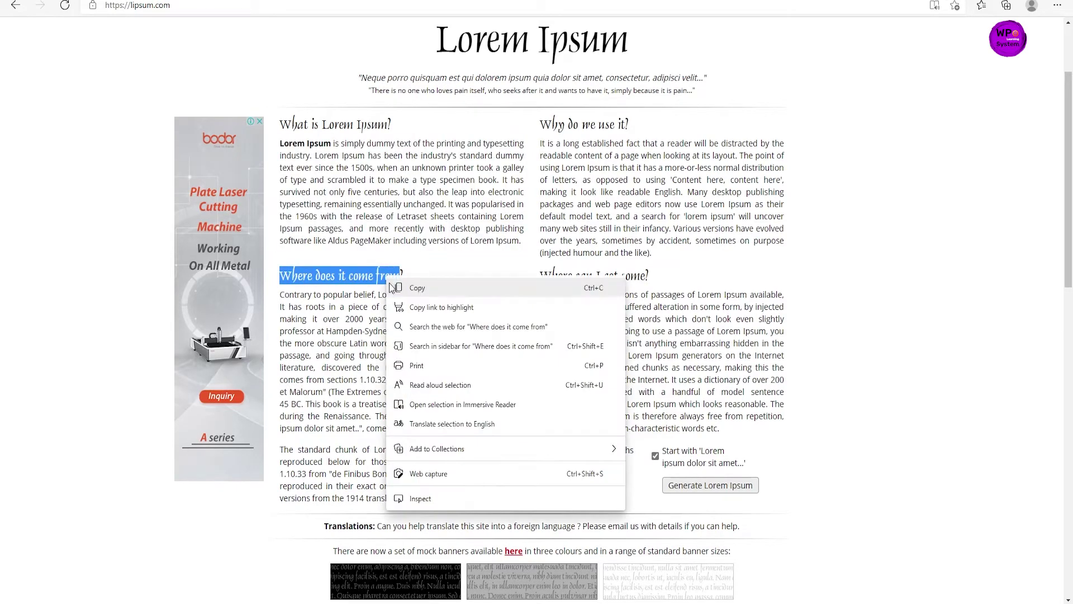
left_click(406, 290)
key("alt+Tab")
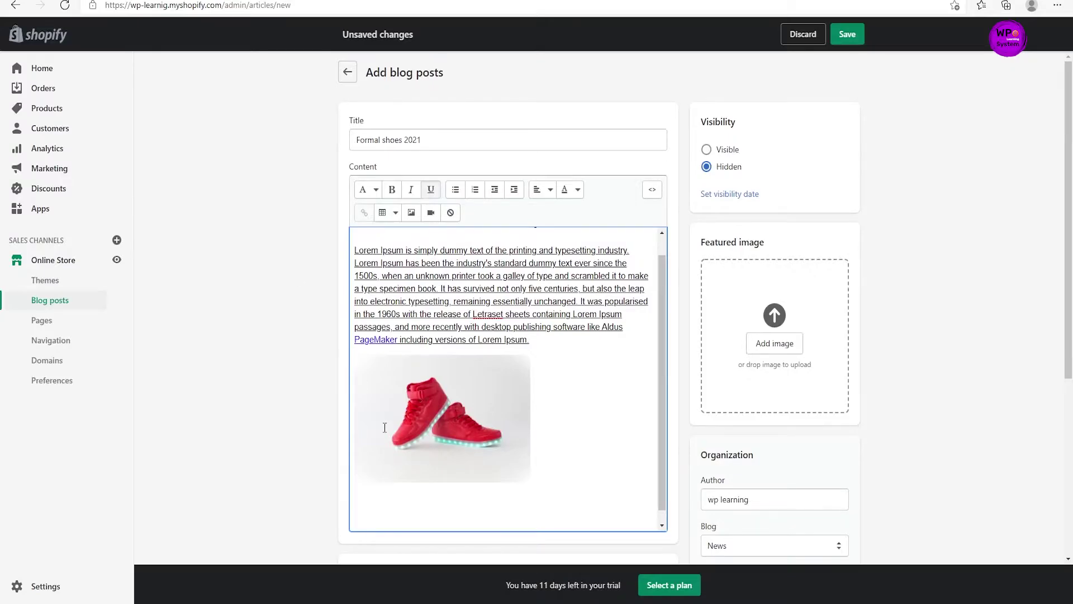
key("ctrl+v")
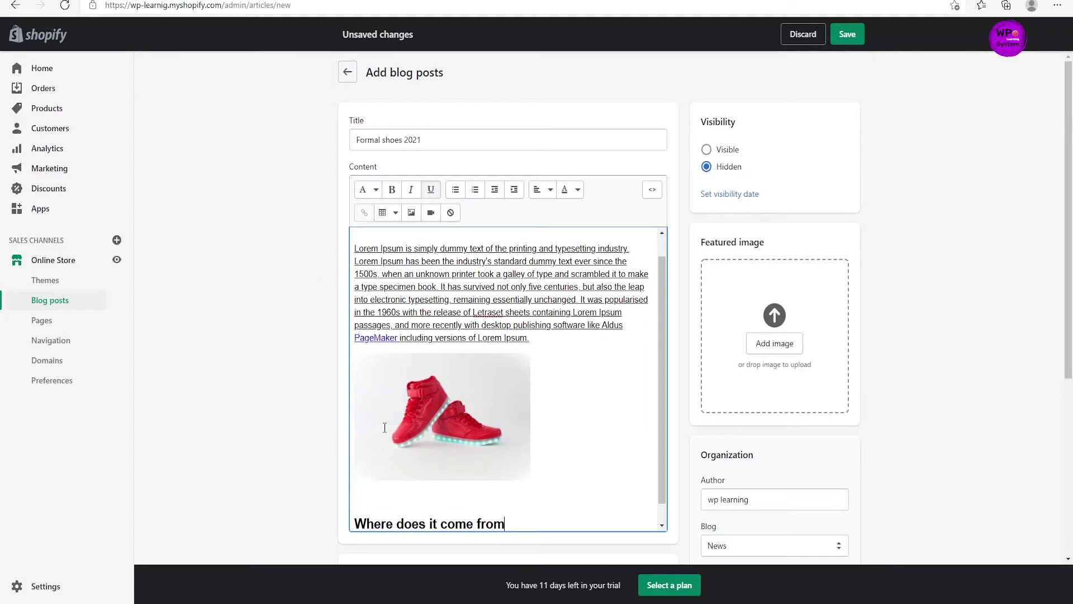
key("Return")
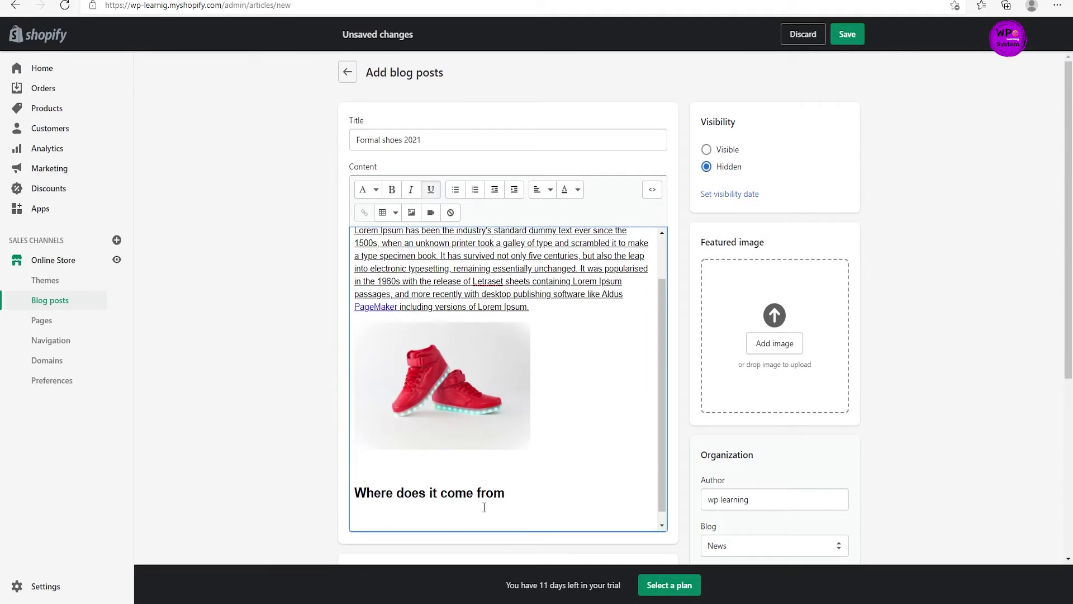
left_click(509, 496)
Add the white sneaker photo numbered 2529147 from Downloads as the post's featured image and save the blog post
left_click_drag(658, 444, 674, 333)
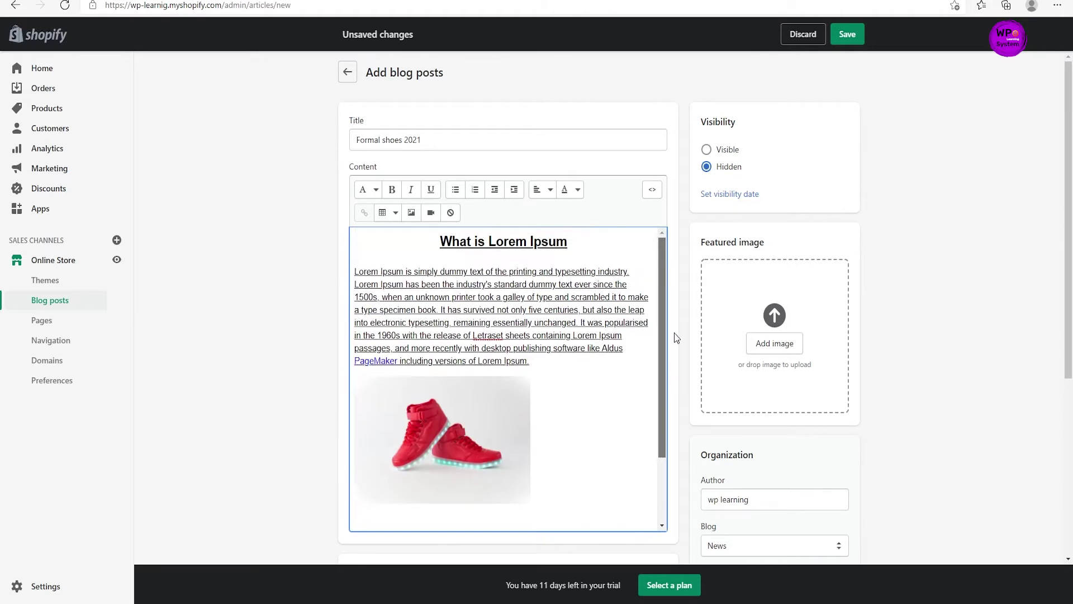
left_click(783, 349)
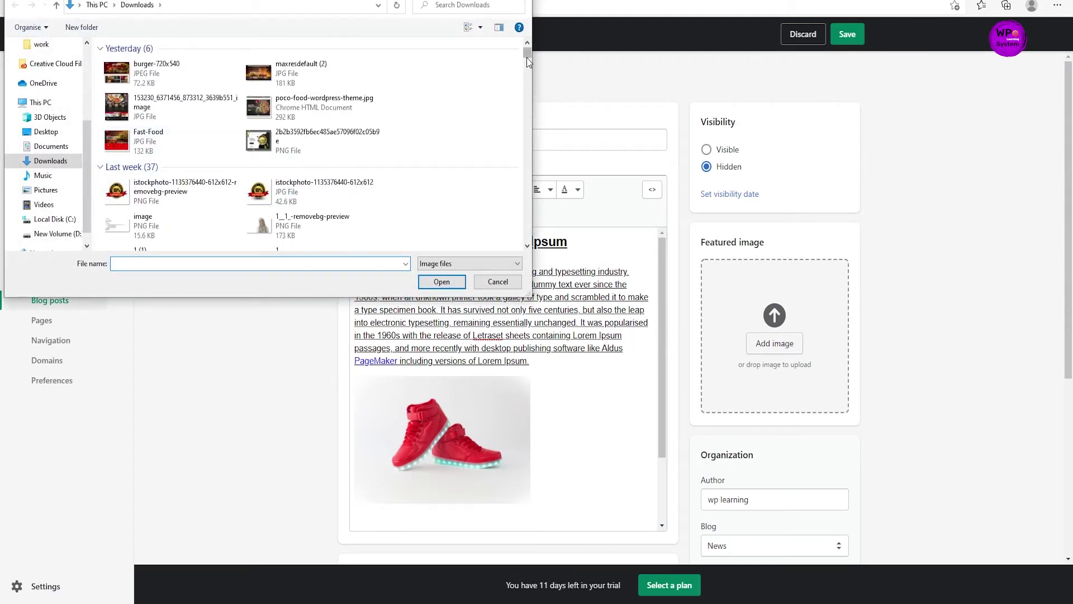
left_click_drag(526, 58, 529, 146)
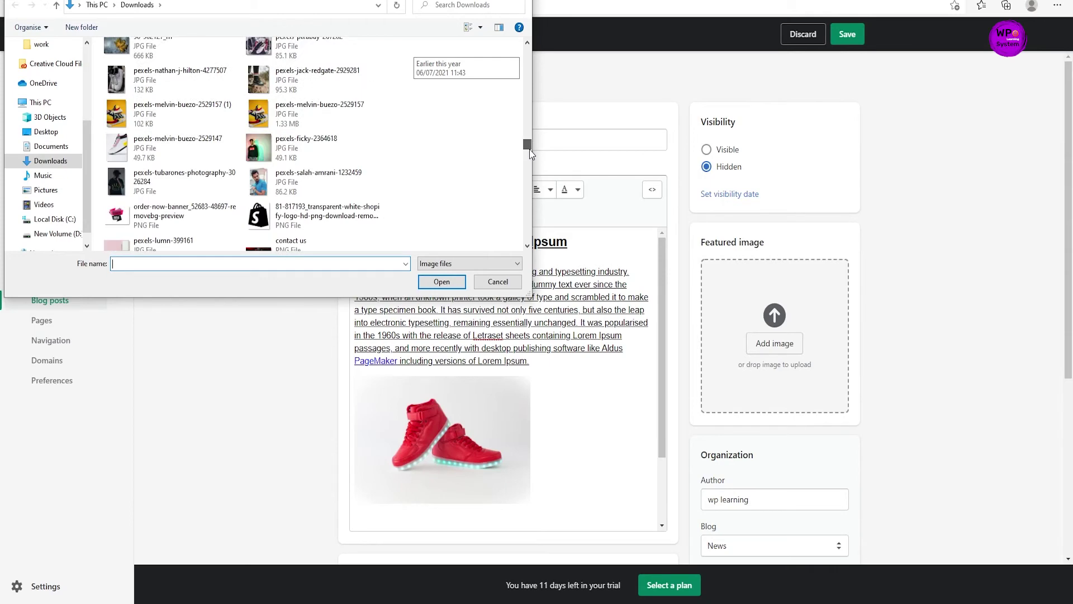
left_click(140, 145)
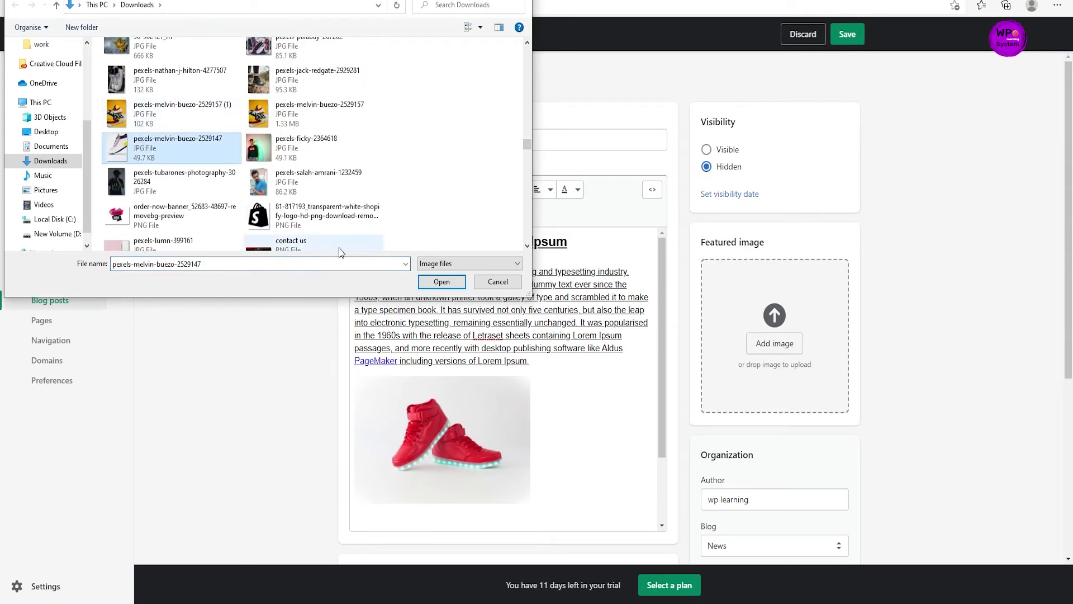
left_click(439, 281)
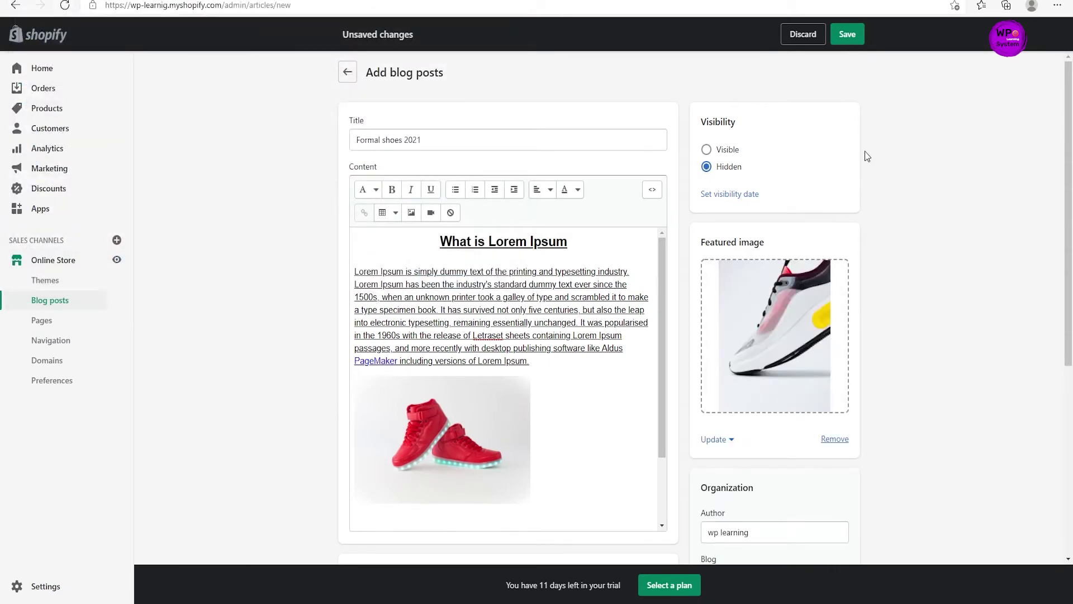
left_click(847, 36)
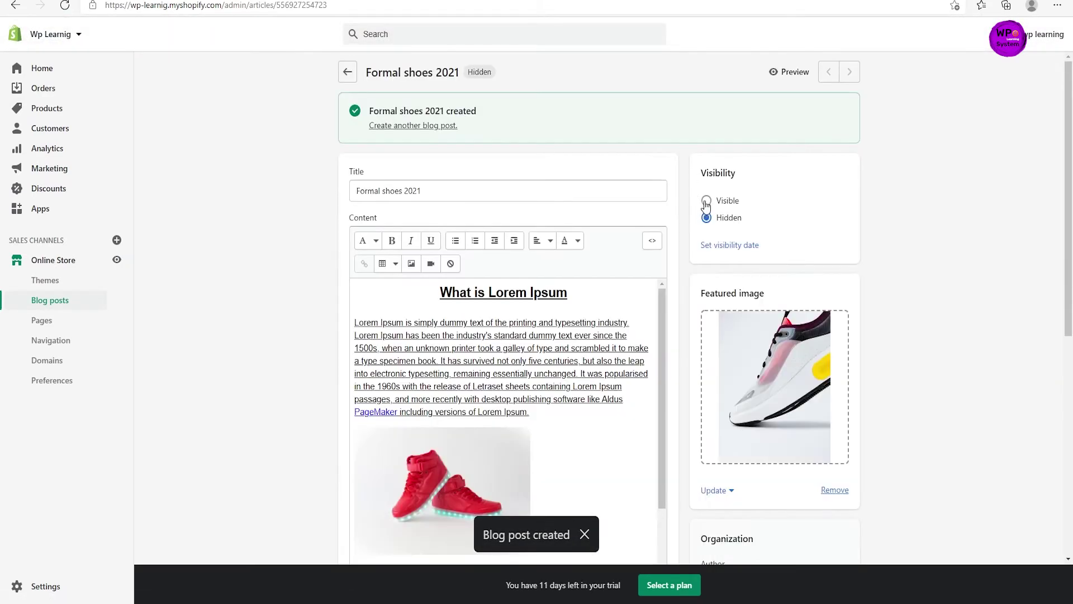
Set the "Formal shoes 2021" blog post's visibility to Visible and save the post
left_click(706, 201)
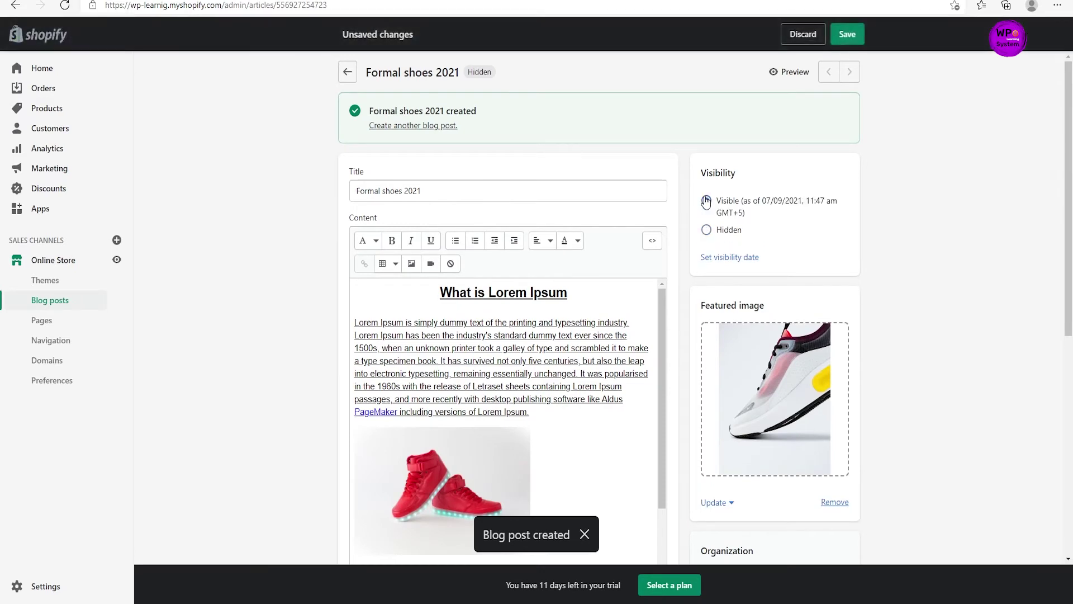
left_click(838, 40)
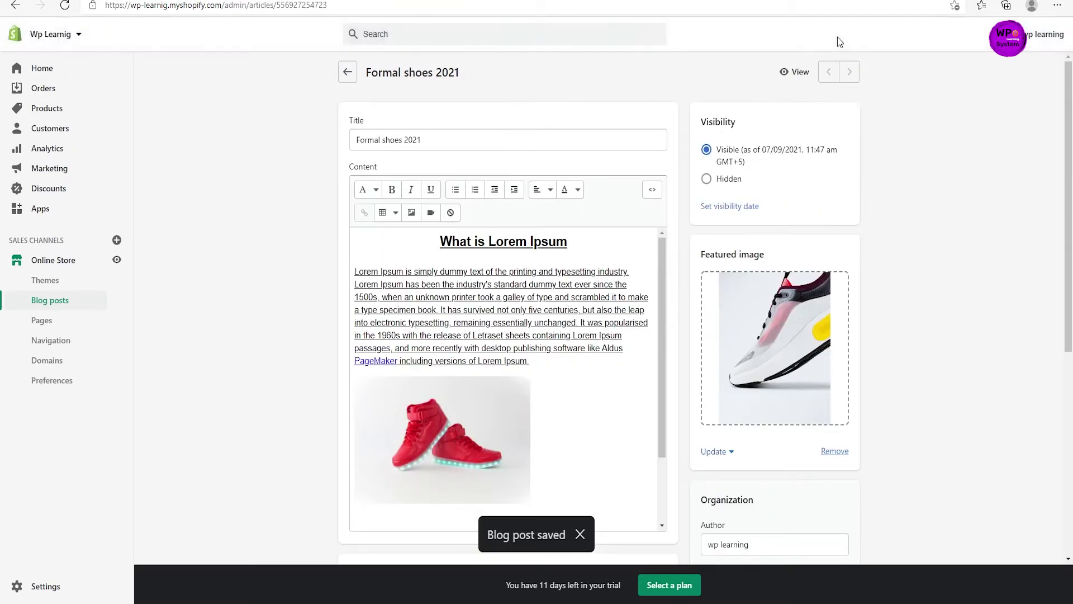
left_click_drag(1067, 151, 1062, 439)
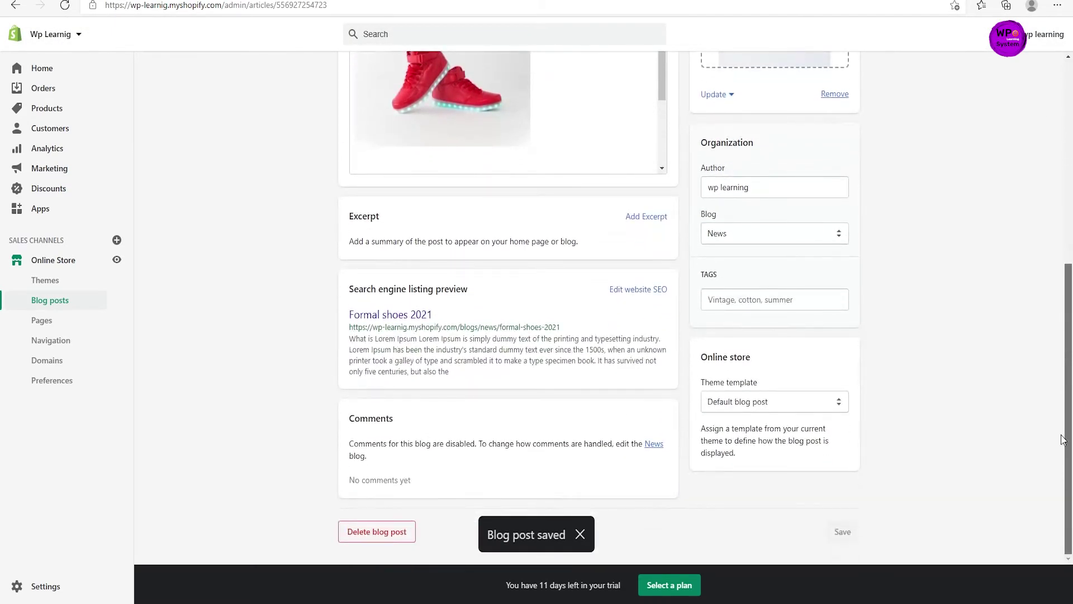
scroll(477, 323, "up", 6)
Open the published blog post in a new tab and review its featured image, content and share links
right_click(799, 73)
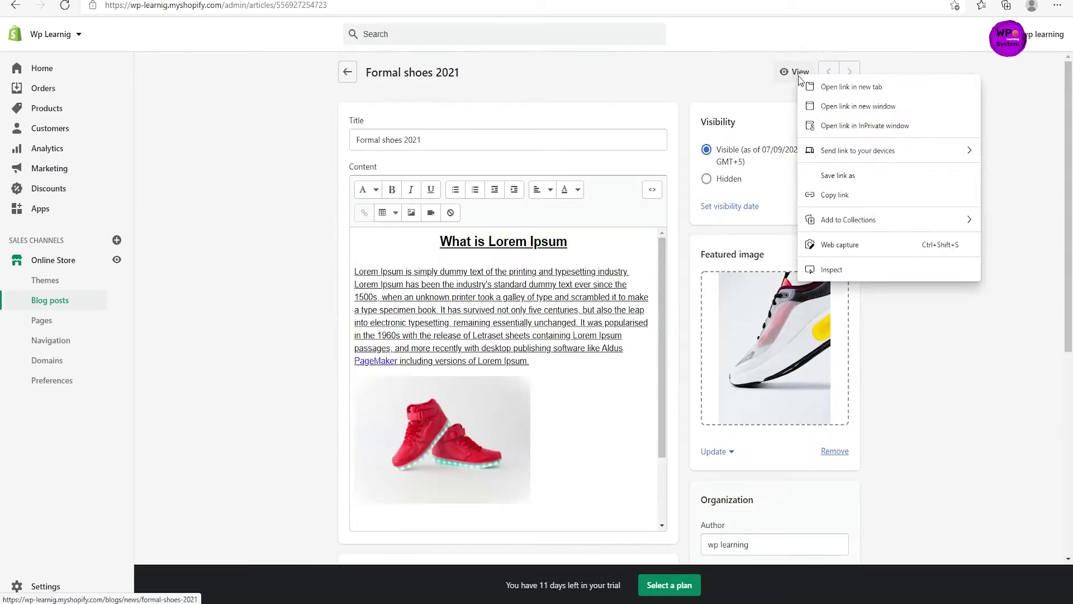
left_click(802, 83)
left_click(802, 84)
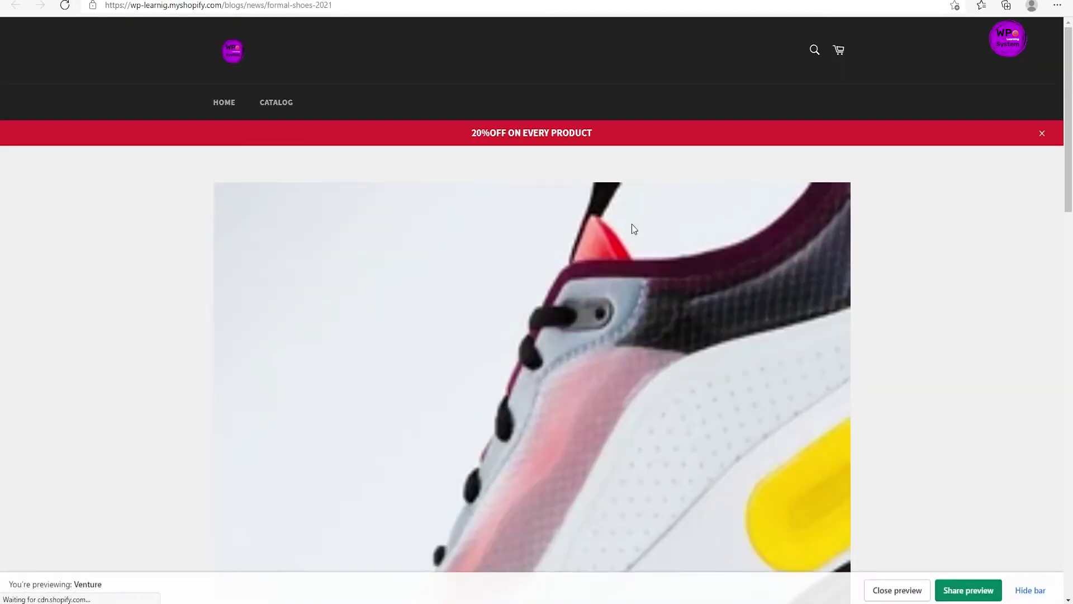
left_click_drag(1069, 123, 1071, 474)
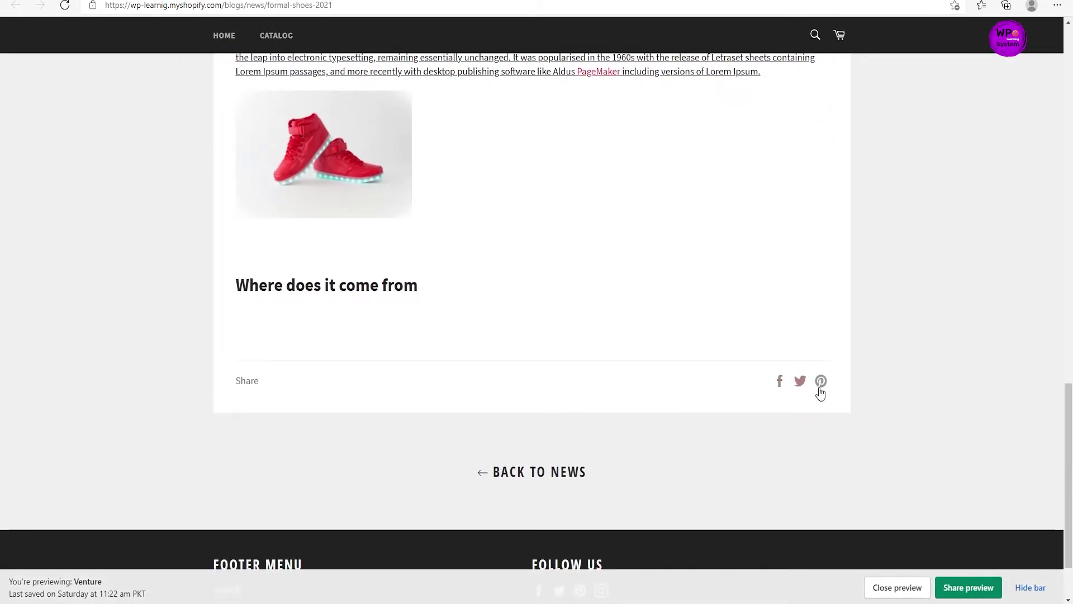
left_click_drag(1069, 475, 1069, 119)
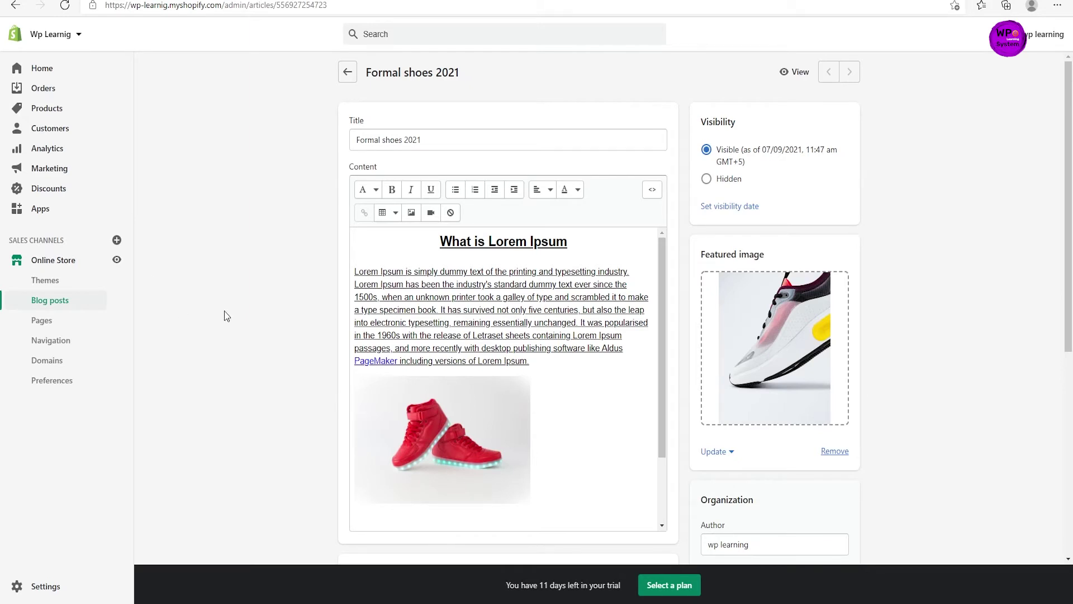
Open the online store's Pages section in the Shopify admin
left_click(47, 328)
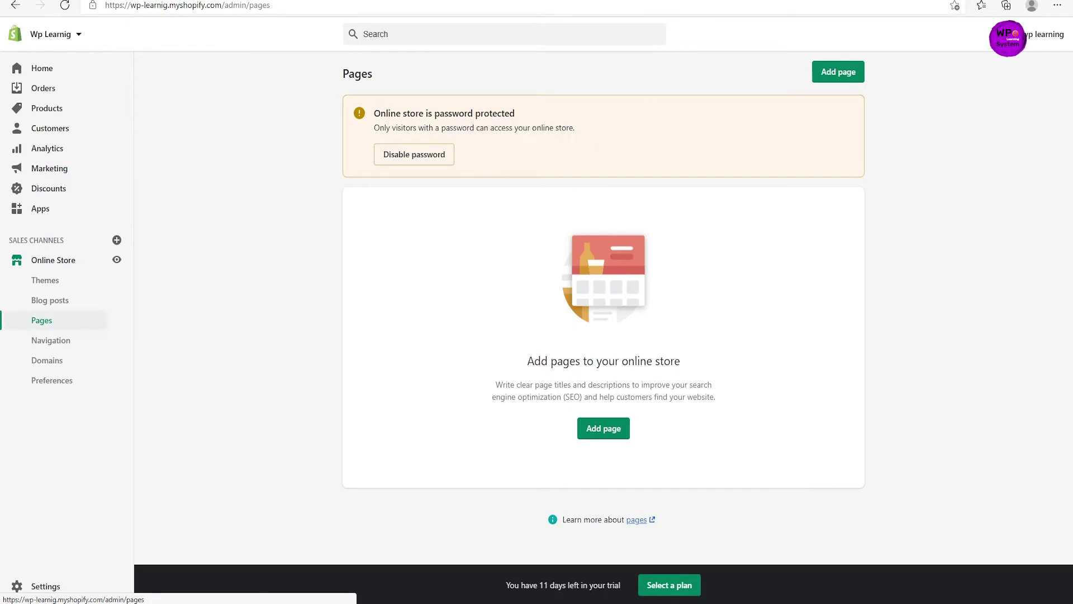
key("ctrl+t")
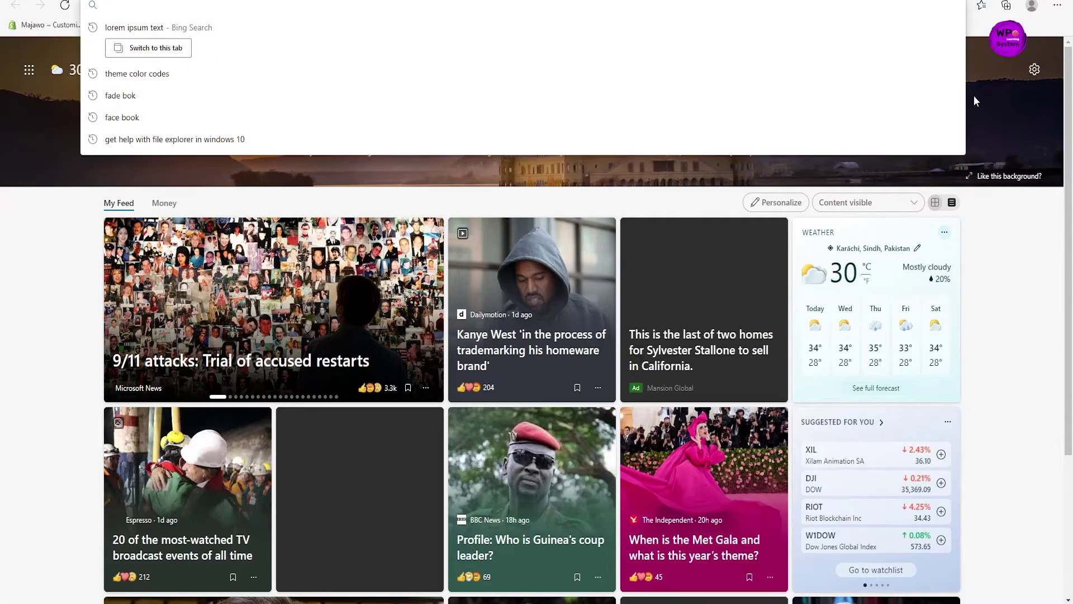
left_click(934, 111)
left_click(632, 133)
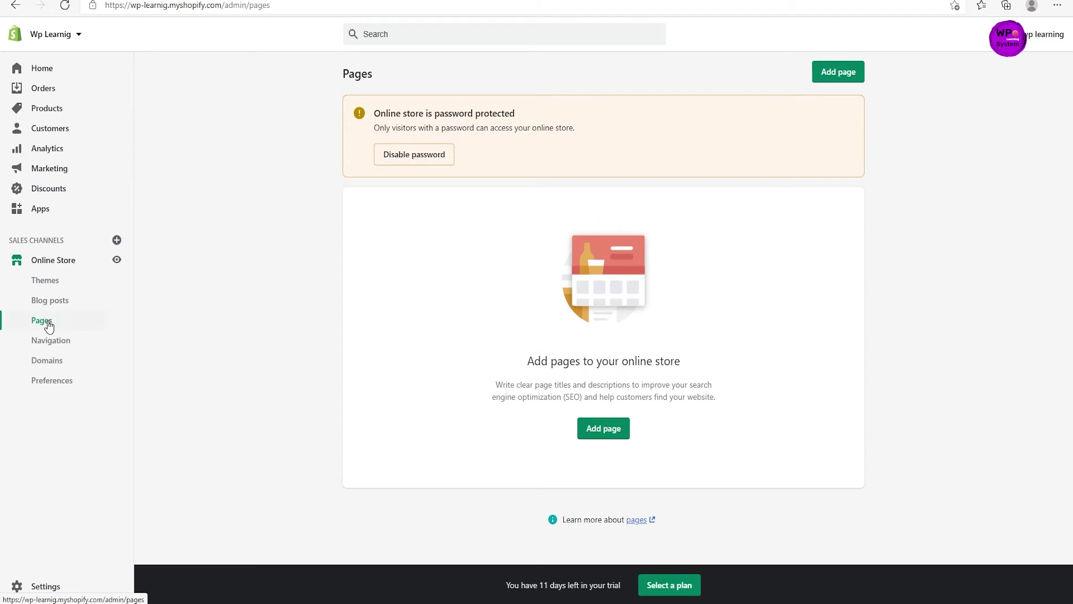
Create a new store page titled "SHOP" with its content left empty and save it
left_click(608, 435)
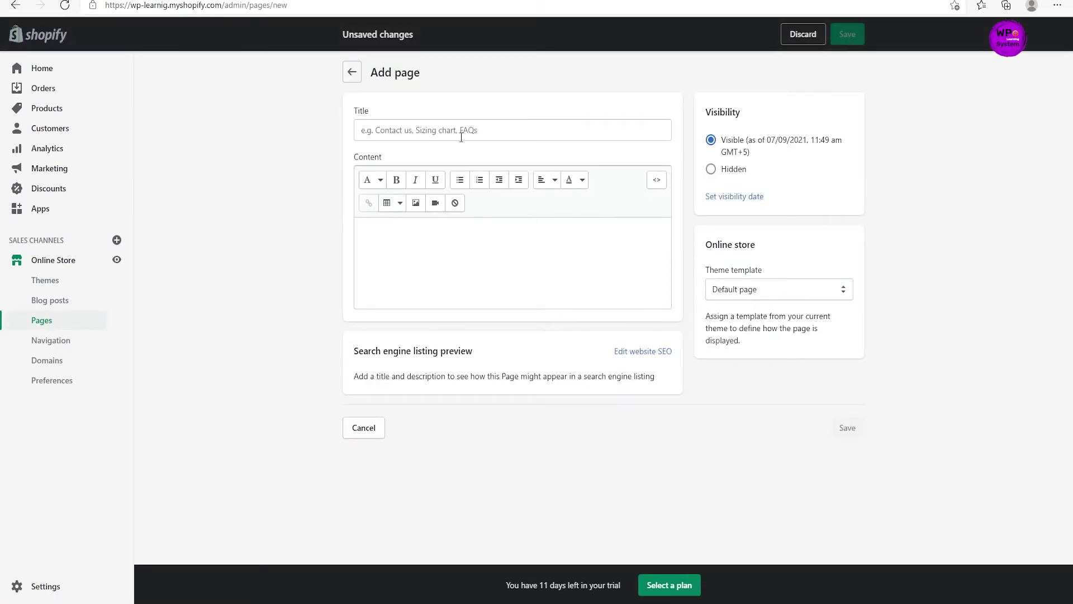
left_click(461, 136)
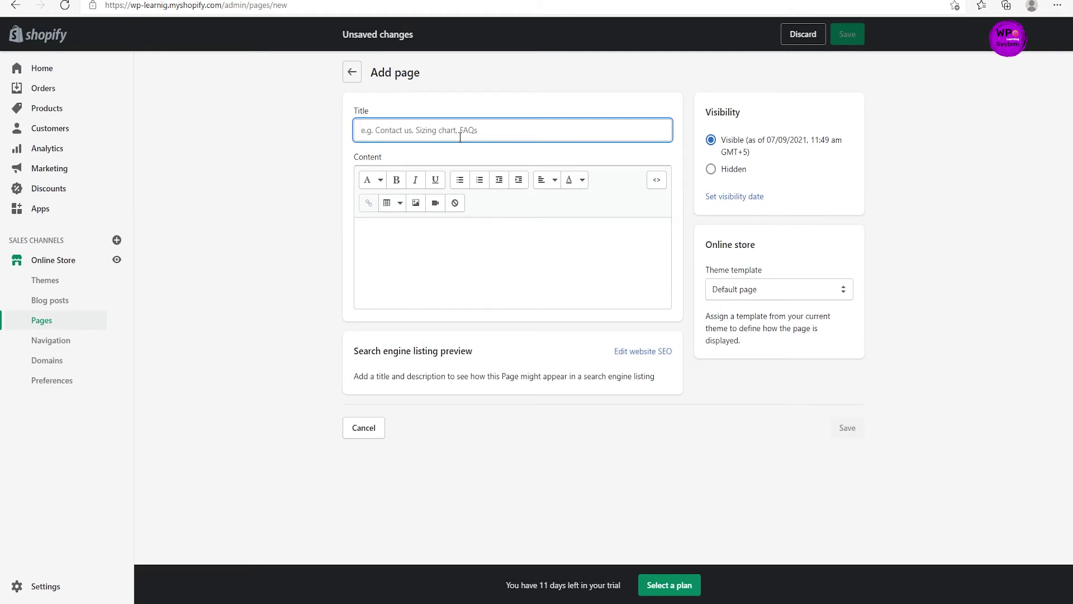
type("h")
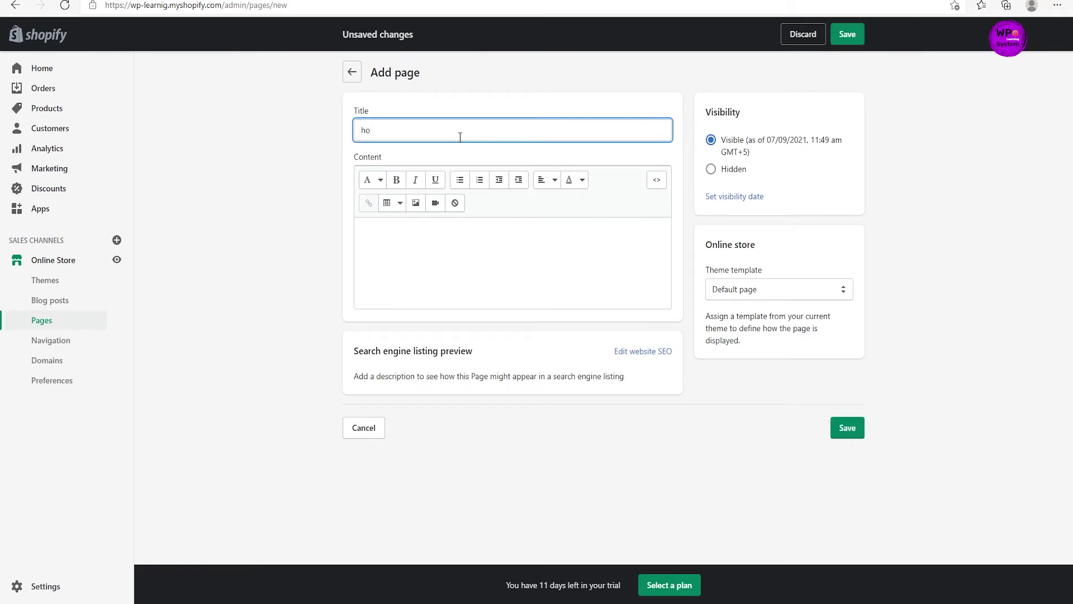
key("BackSpace")
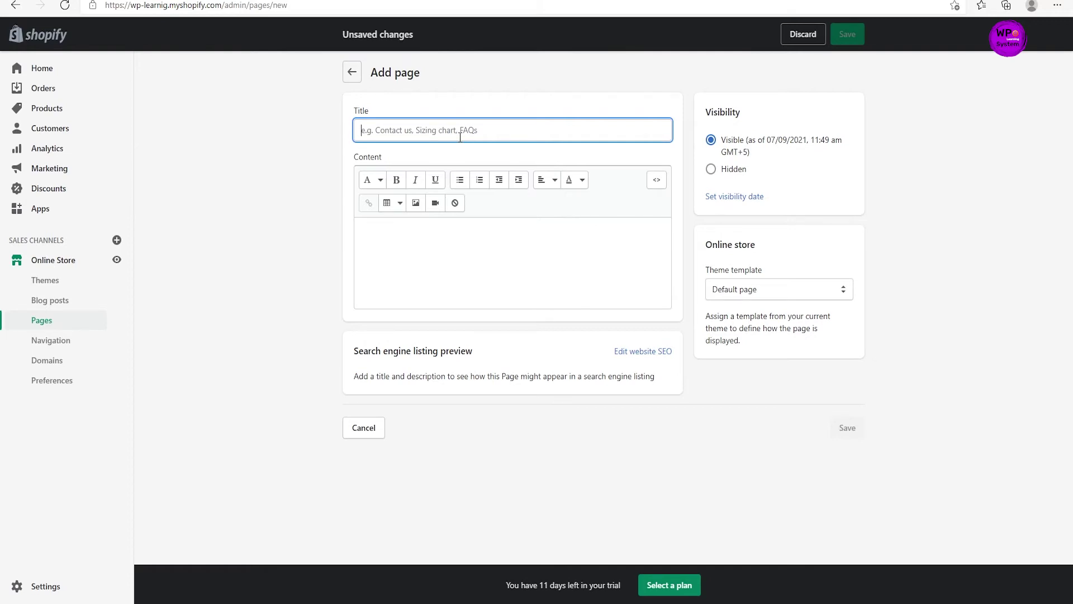
type("SHOP")
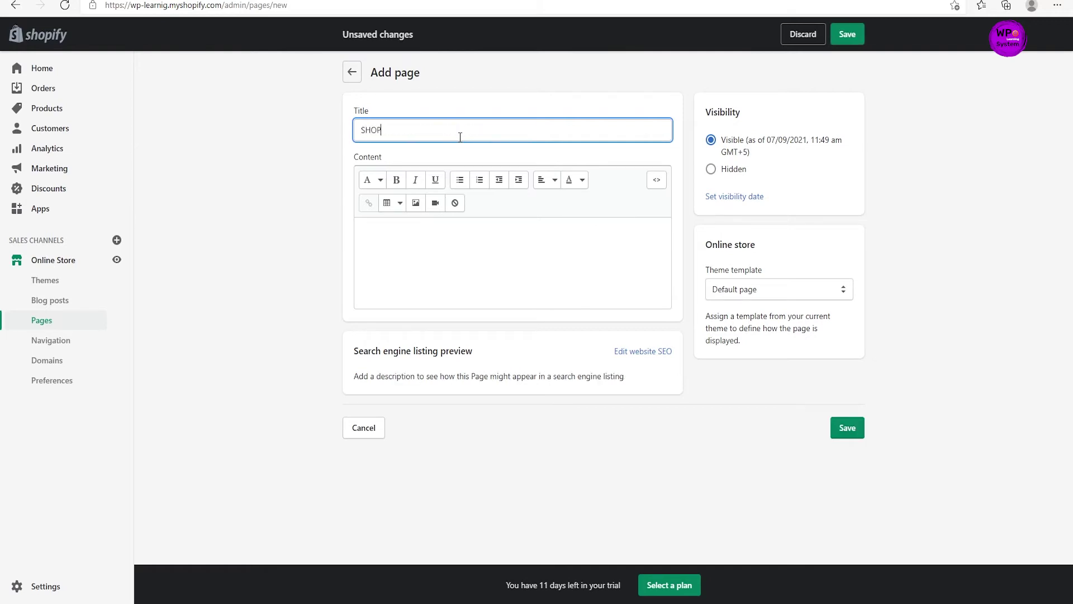
left_click(423, 224)
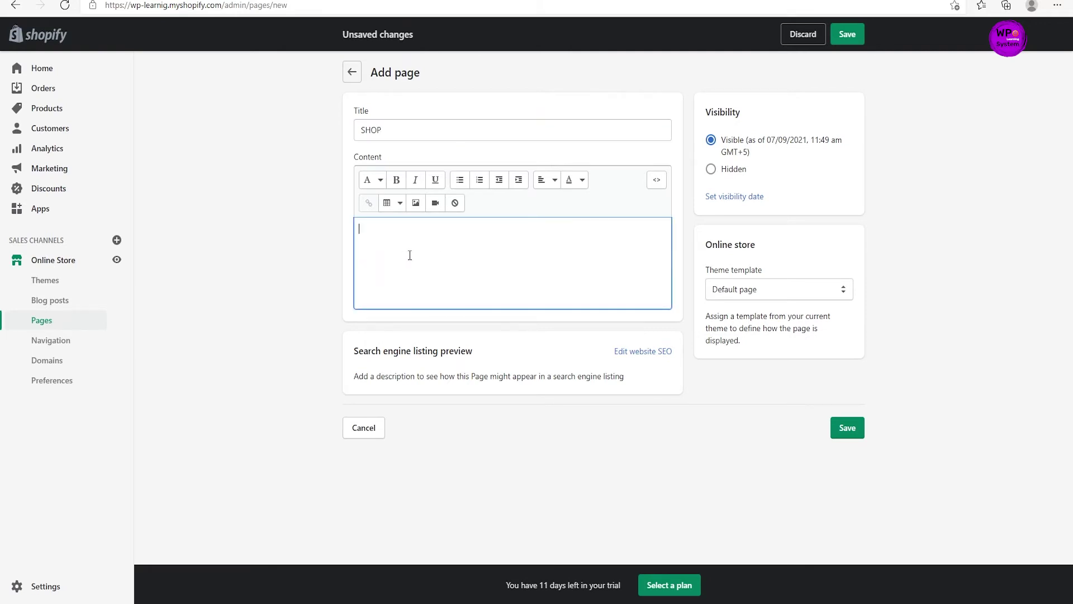
left_click(847, 429)
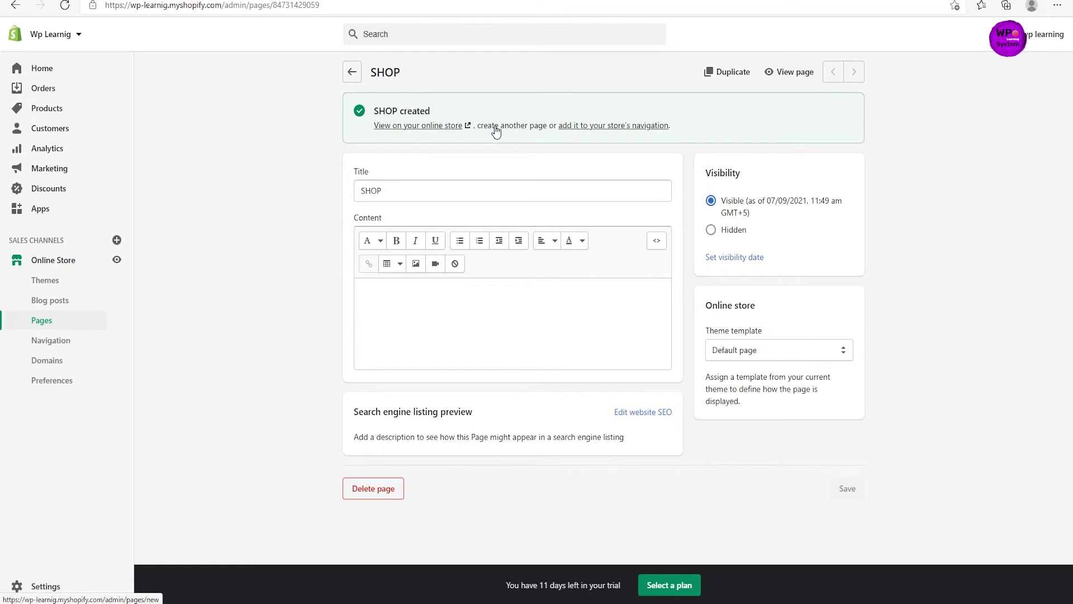
Return to the blank new-page form and create and save a page titled "ABOUT US"
left_click(21, 9)
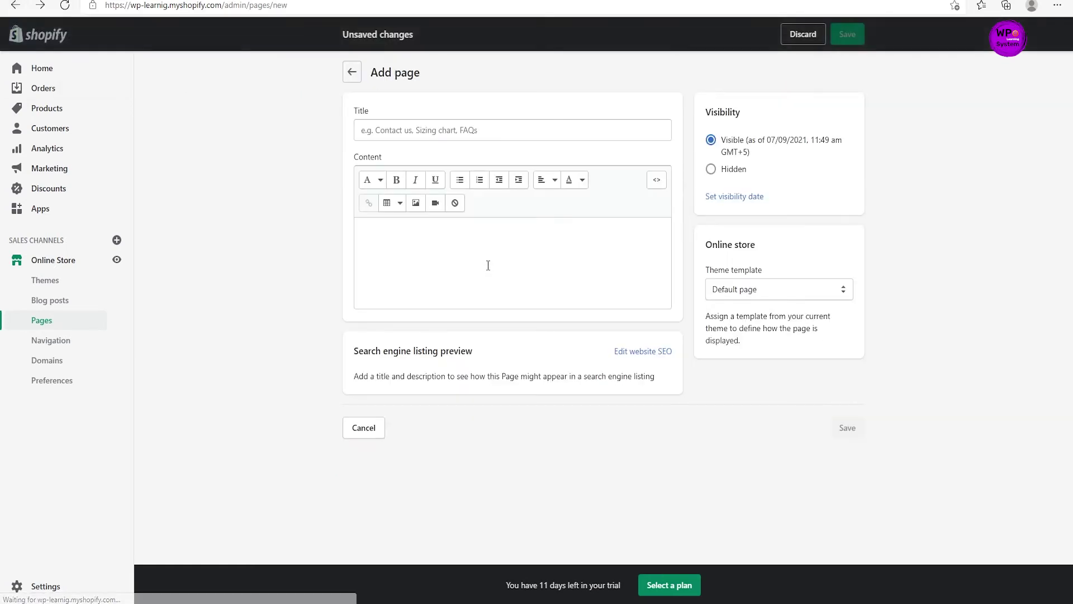
left_click(431, 128)
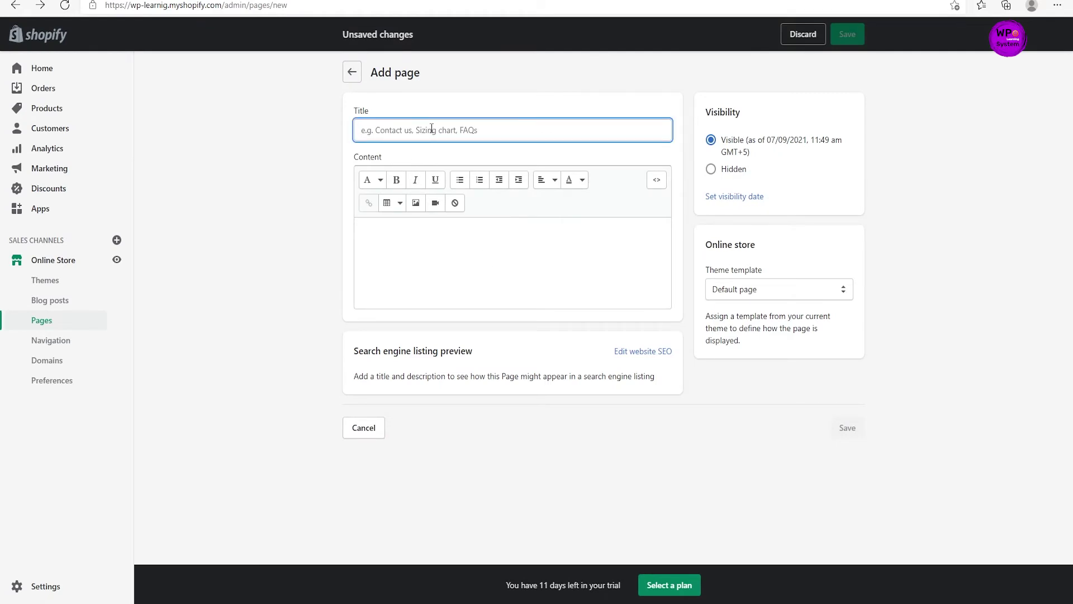
type("AB")
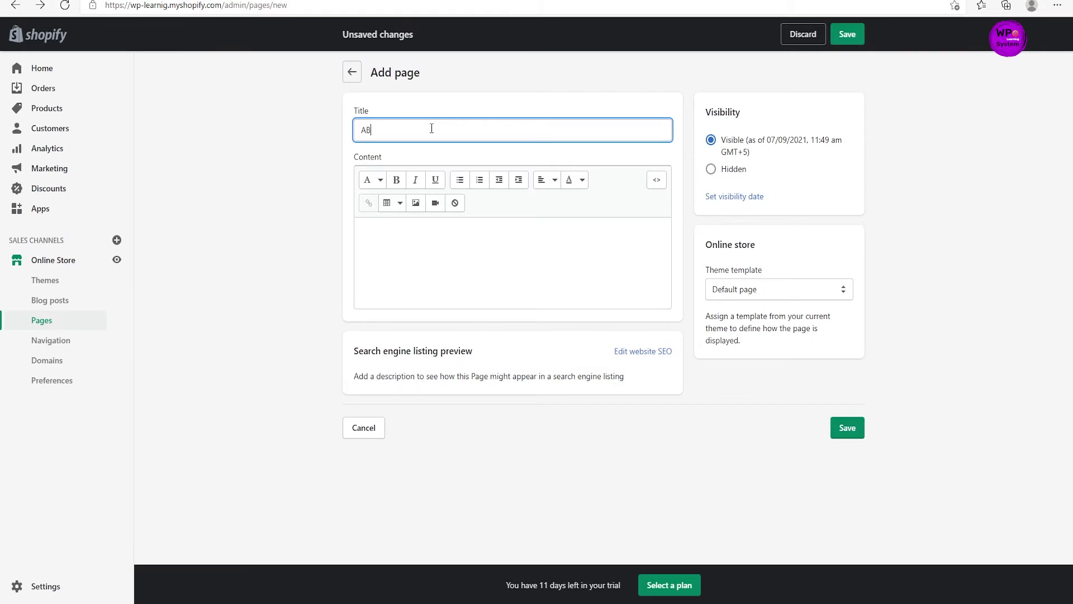
type("OUT US")
left_click(847, 427)
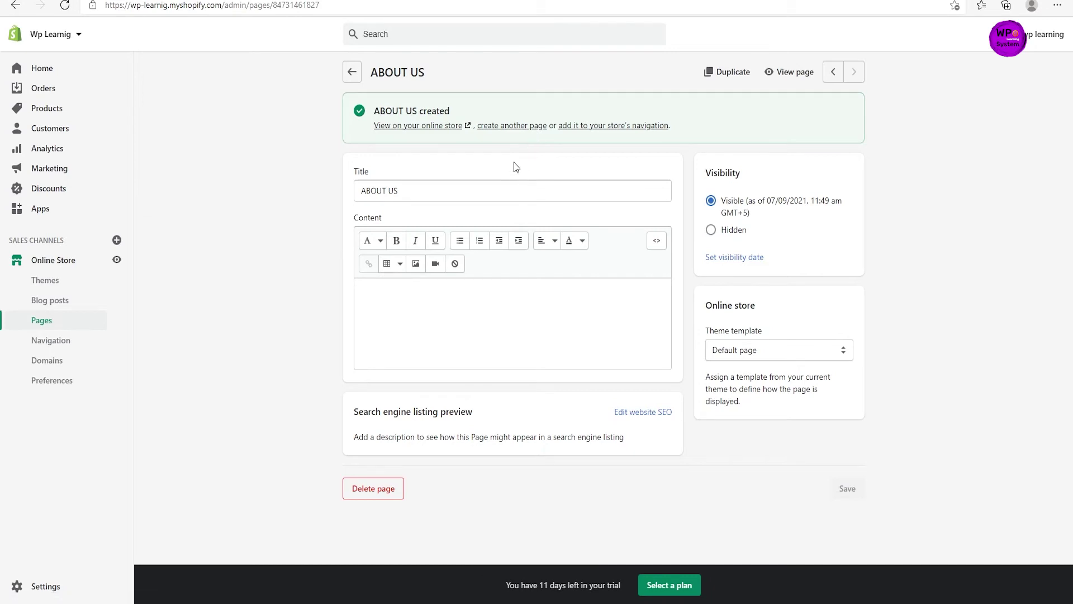
Create another page titled "CONTACT ME" and save it
left_click(515, 126)
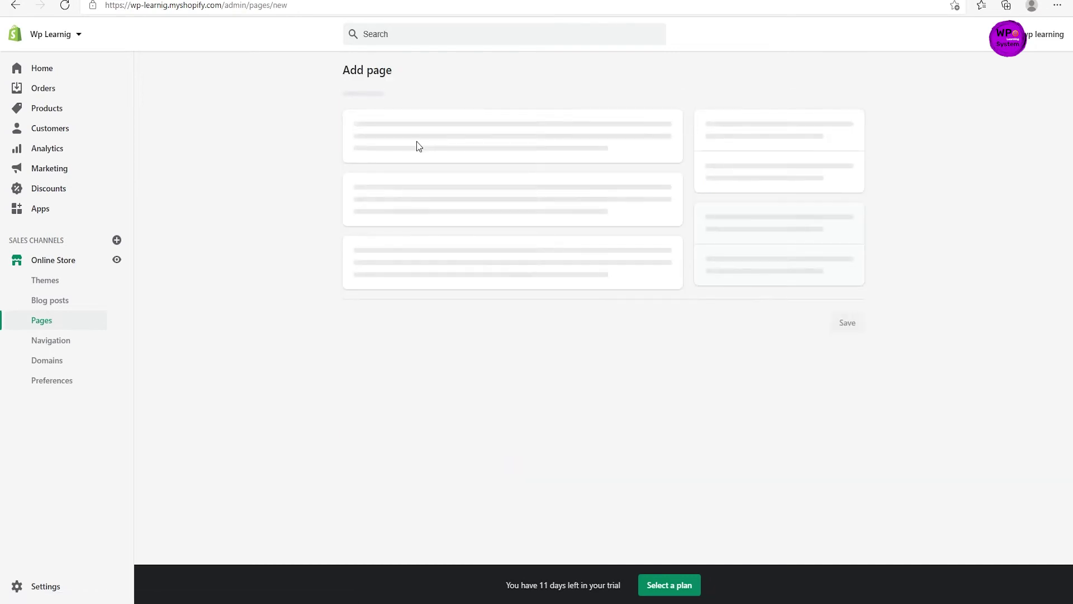
left_click(434, 129)
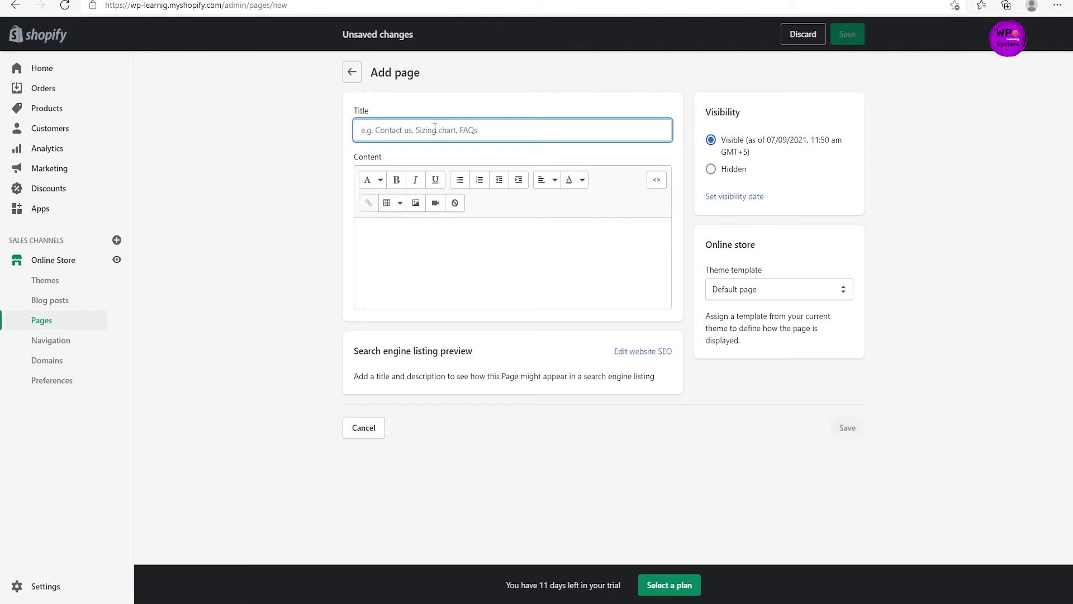
type("CONTAC")
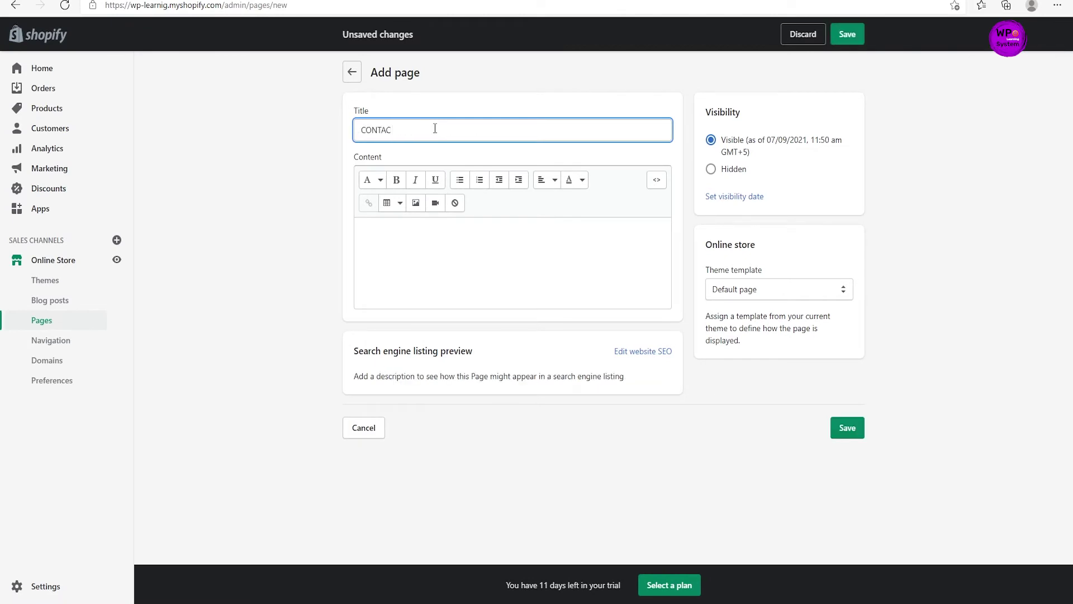
type("T ME")
left_click(846, 41)
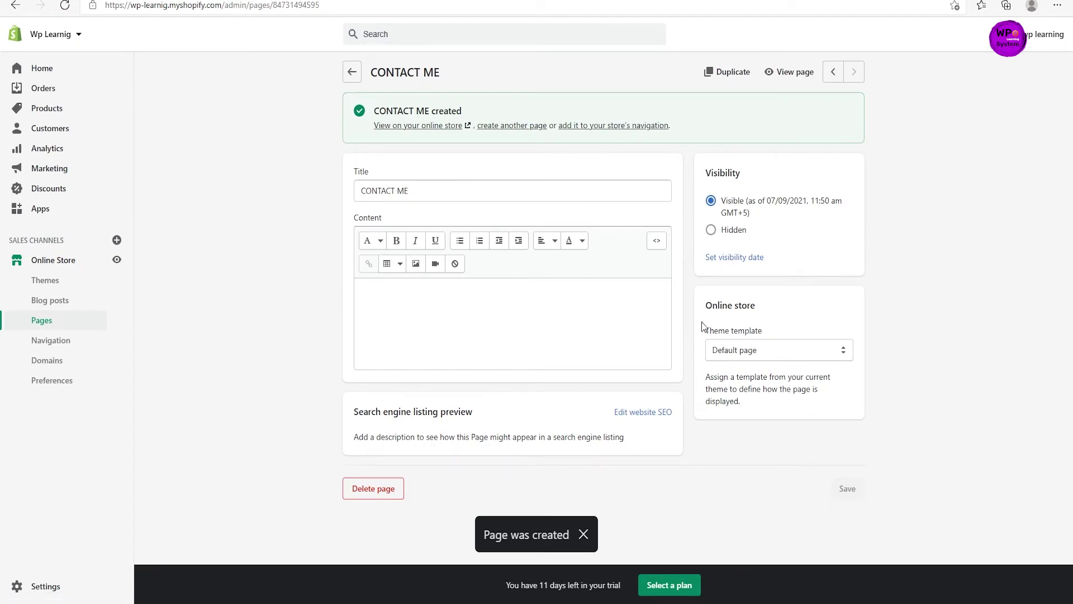
Change the CONTACT ME page's theme template to "contact" and save the page
left_click(422, 197)
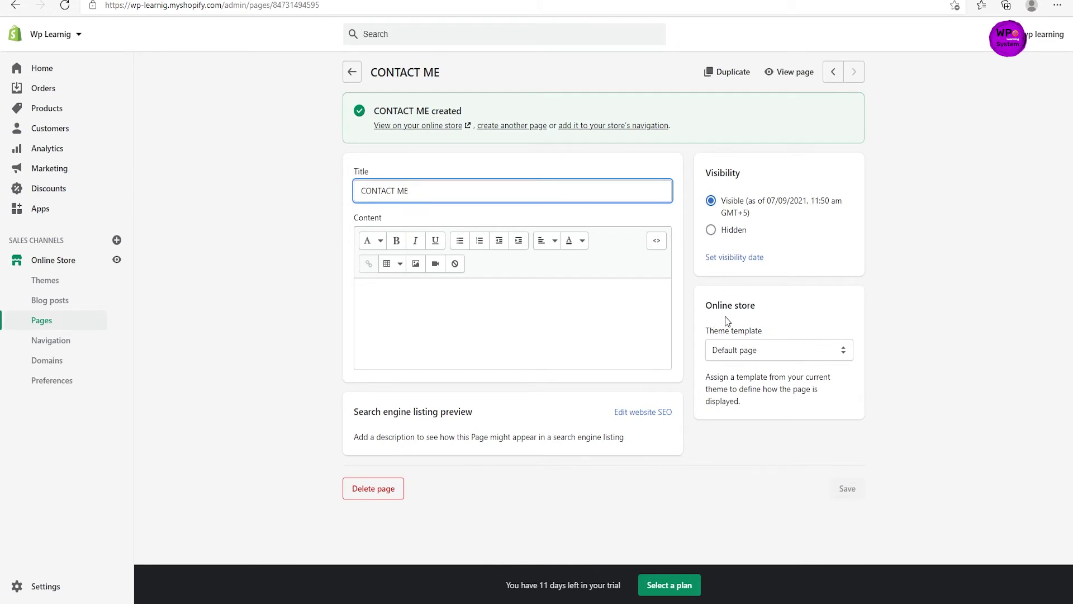
left_click(773, 355)
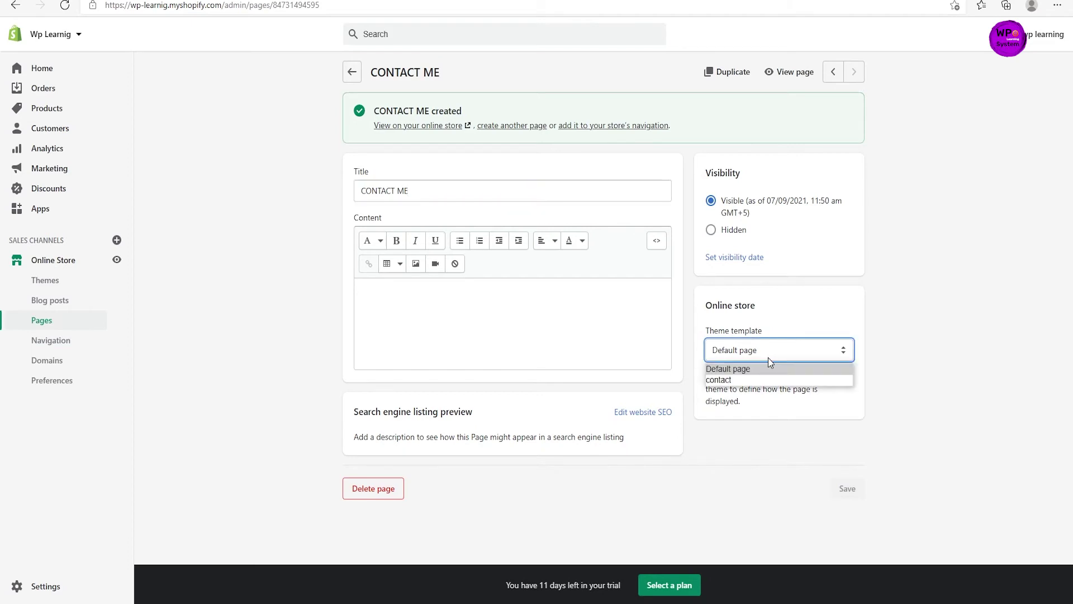
left_click(756, 379)
left_click(846, 489)
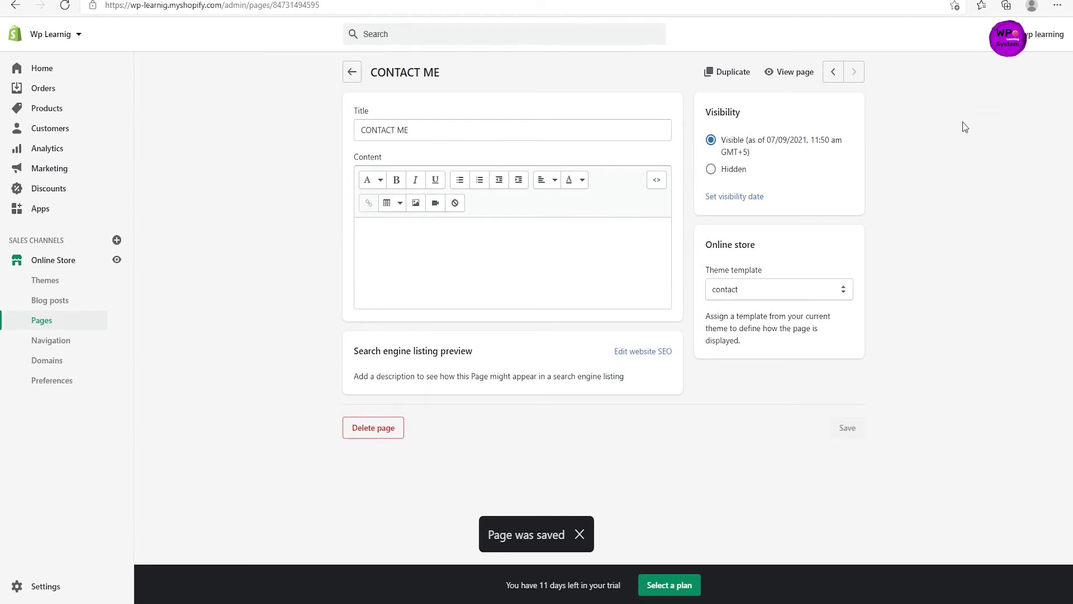
View the CONTACT ME page in a new tab, check its contact form's name, phone number and message fields, and return to the admin
right_click(789, 72)
left_click(792, 79)
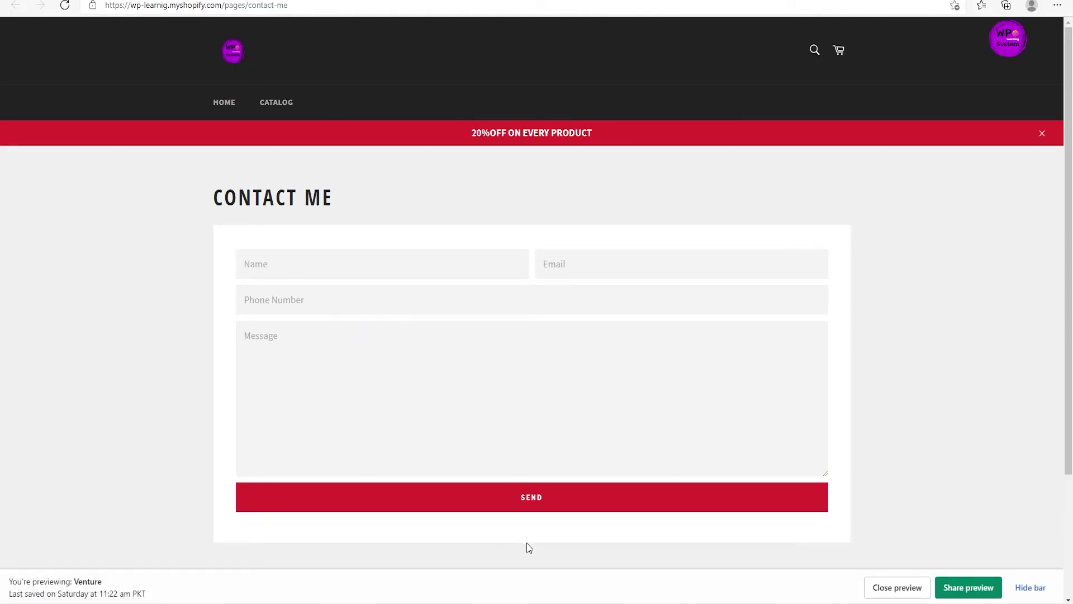
left_click(428, 267)
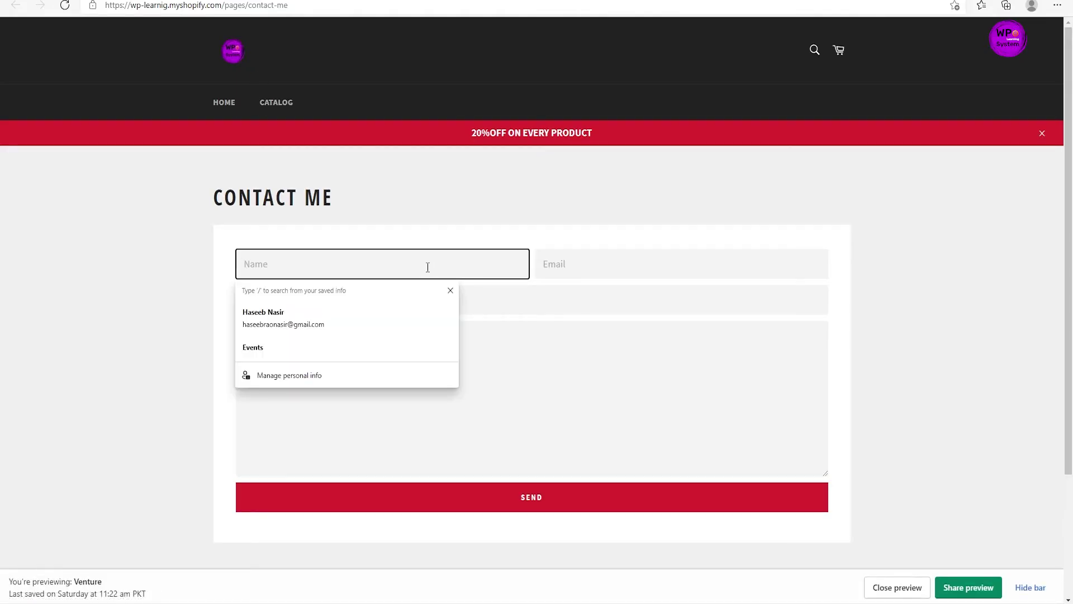
key("Tab")
left_click(400, 295)
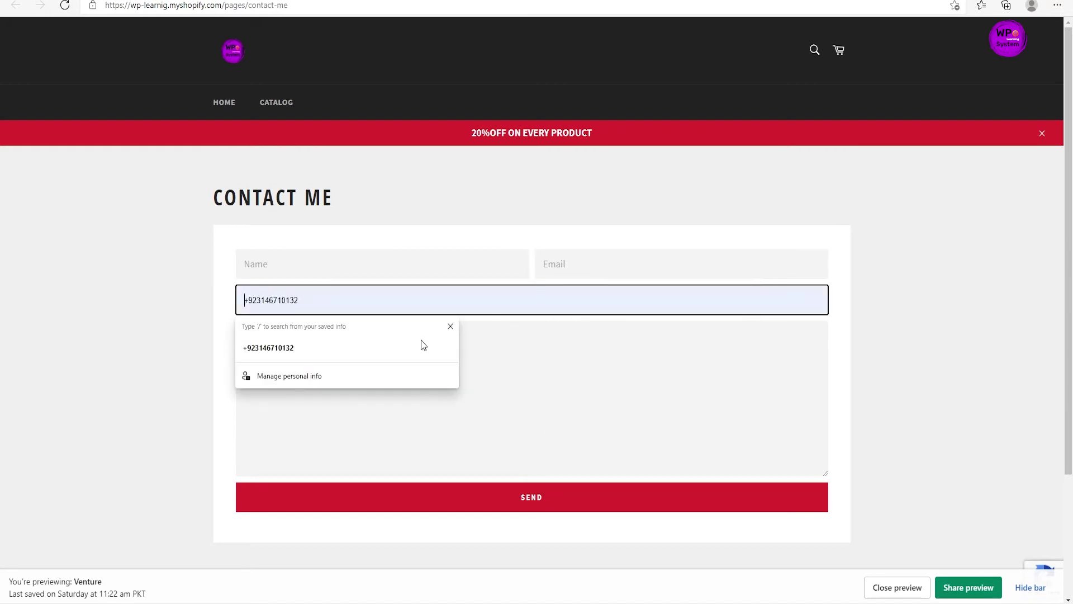
left_click(518, 345)
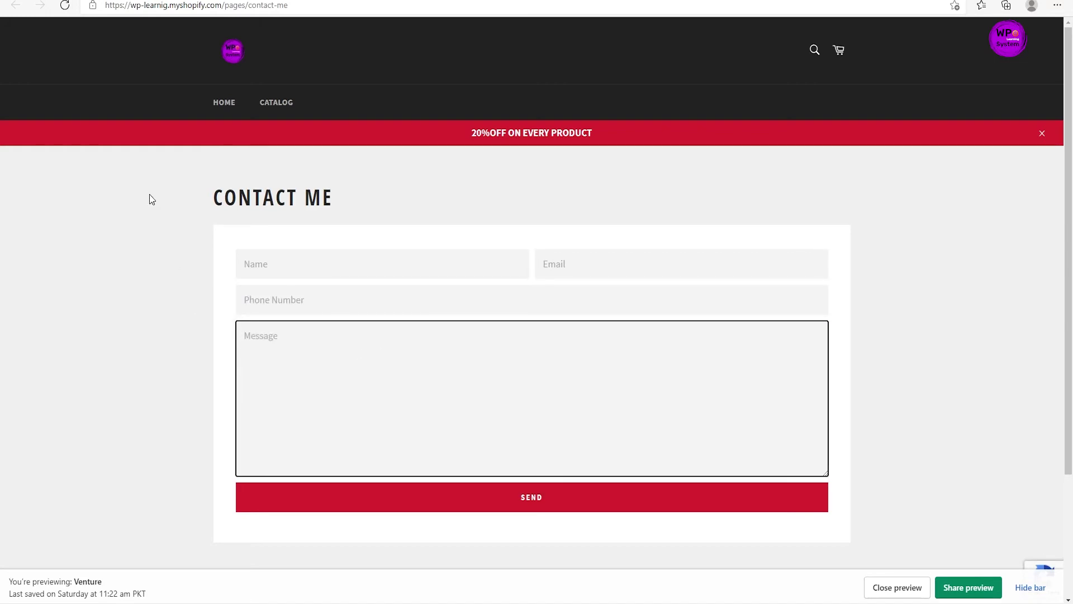
left_click(165, 2)
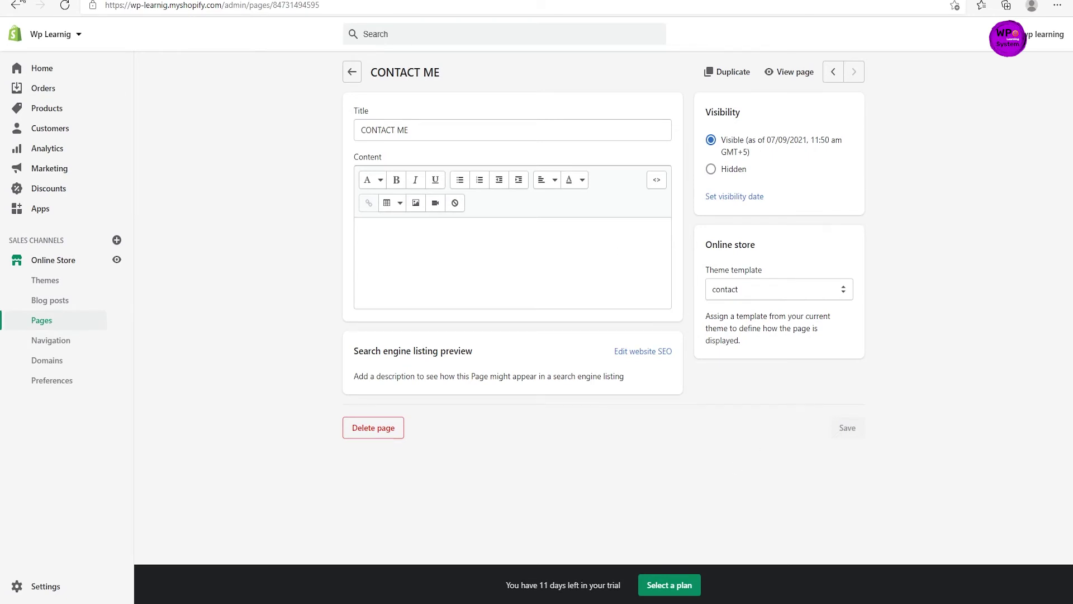
Try to return to the store's page list, cancelling at the unsaved-changes prompt
left_click(21, 3)
left_click(49, 322)
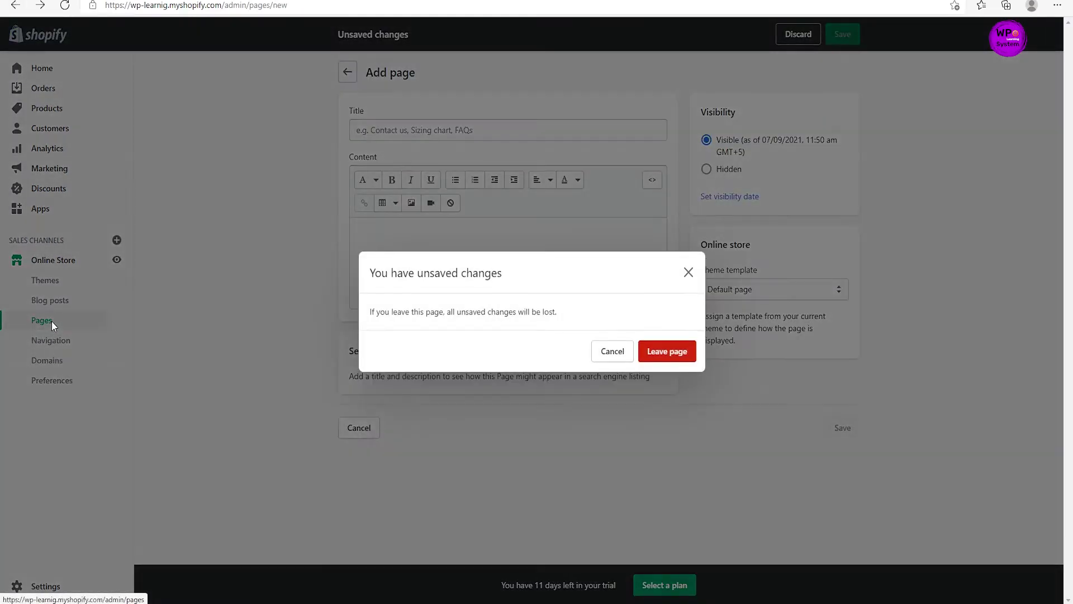
left_click(615, 352)
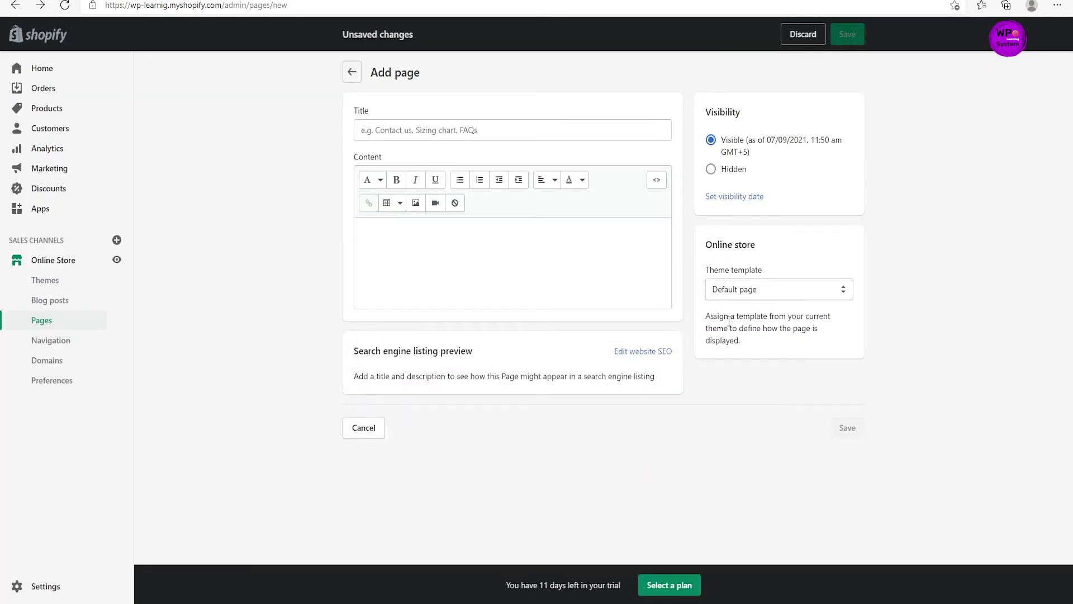
Return to the store's page list, leaving the blank new page without saving it
left_click(34, 322)
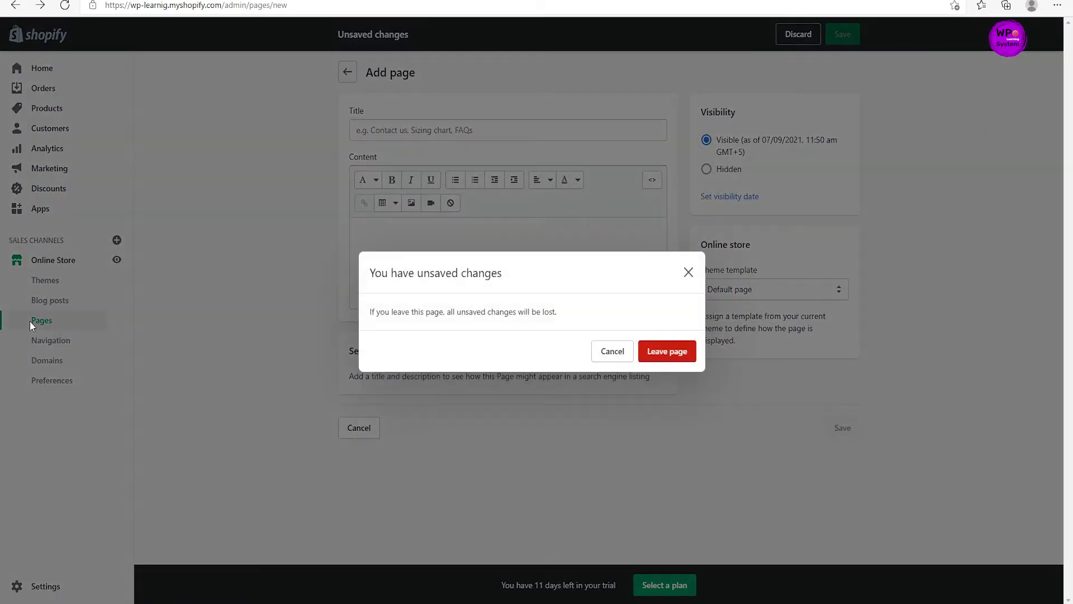
left_click(667, 351)
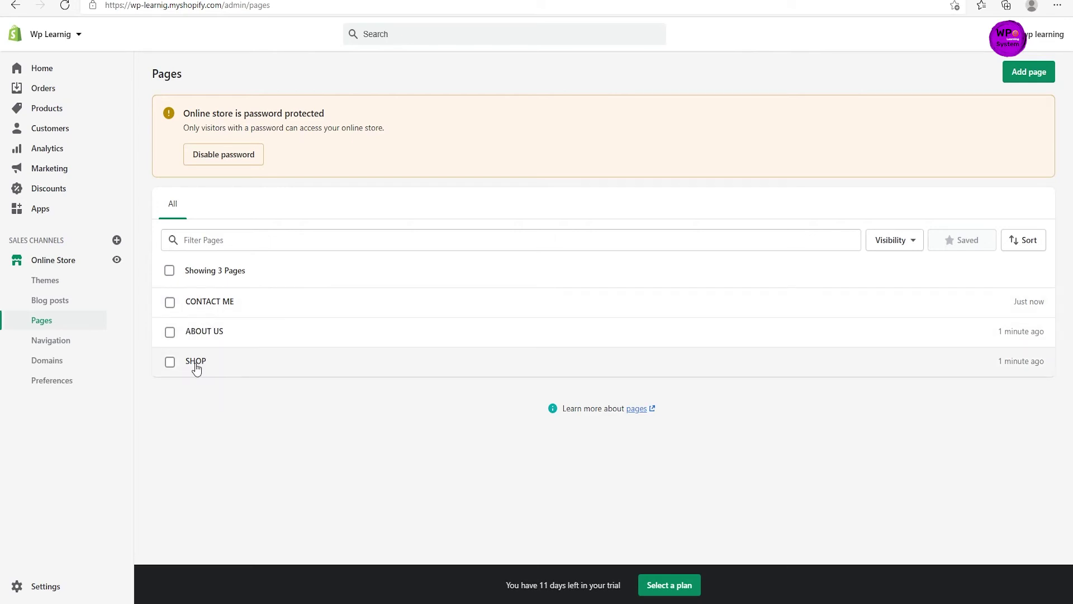
View the online store in a new tab, check its Home and Catalog navigation links and pages, and return to the admin
right_click(117, 261)
left_click(142, 273)
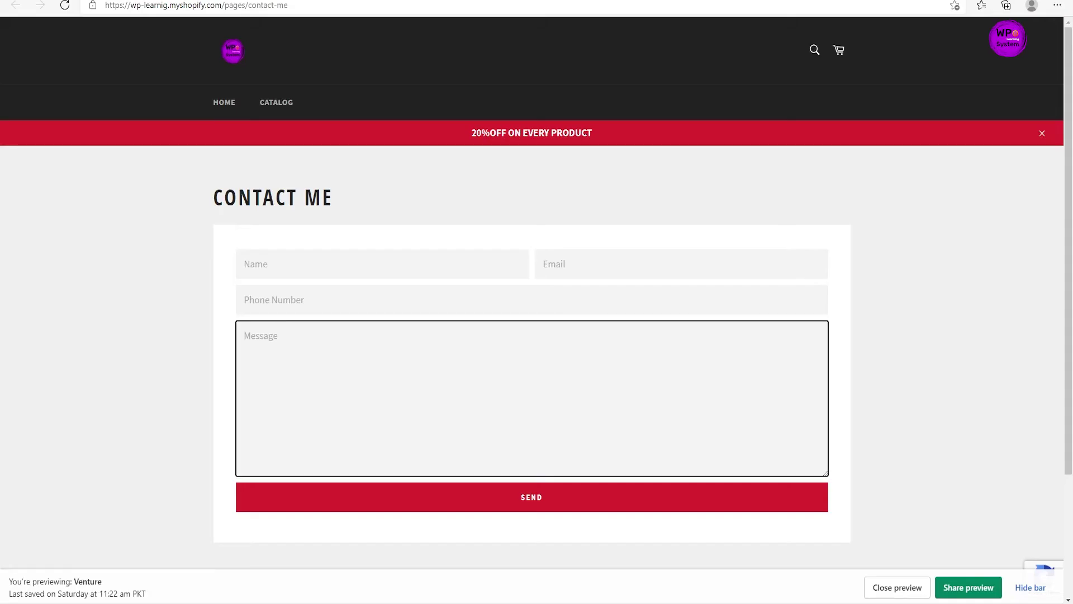
left_click(232, 51)
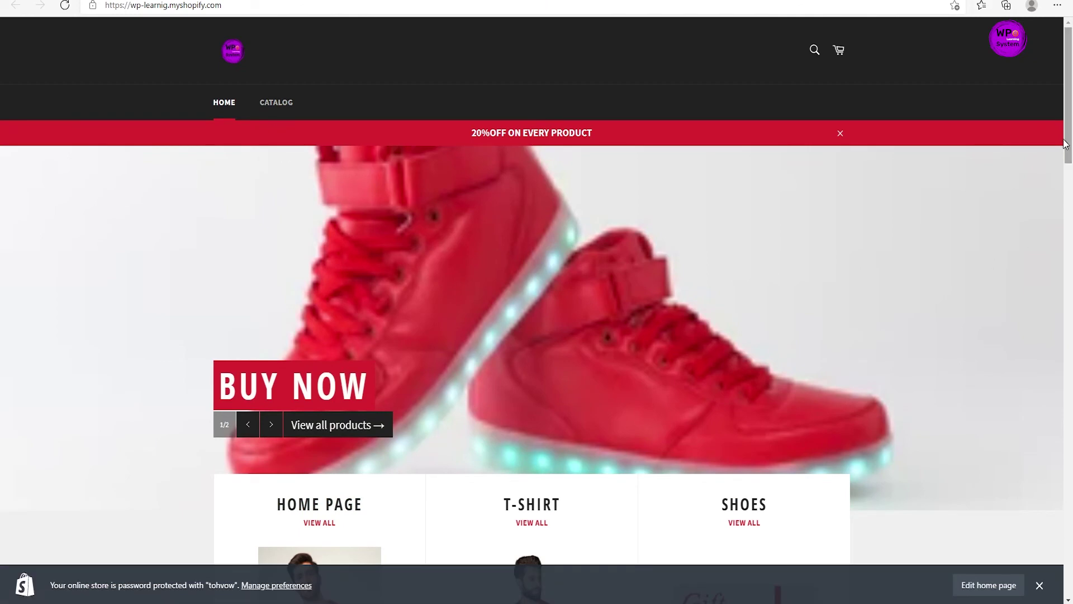
left_click_drag(1069, 139, 1071, 112)
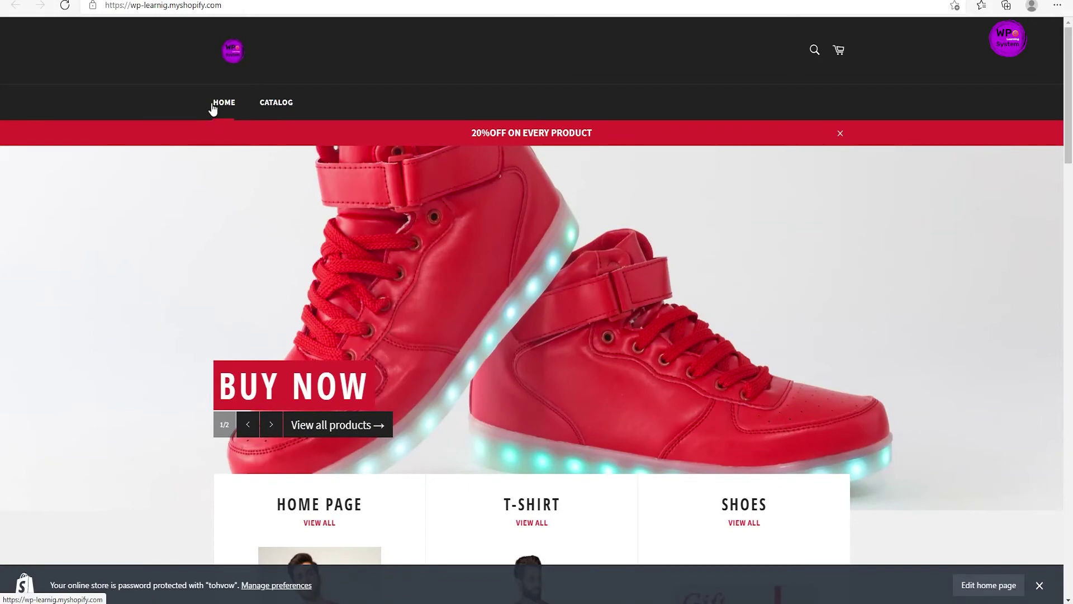
left_click(276, 109)
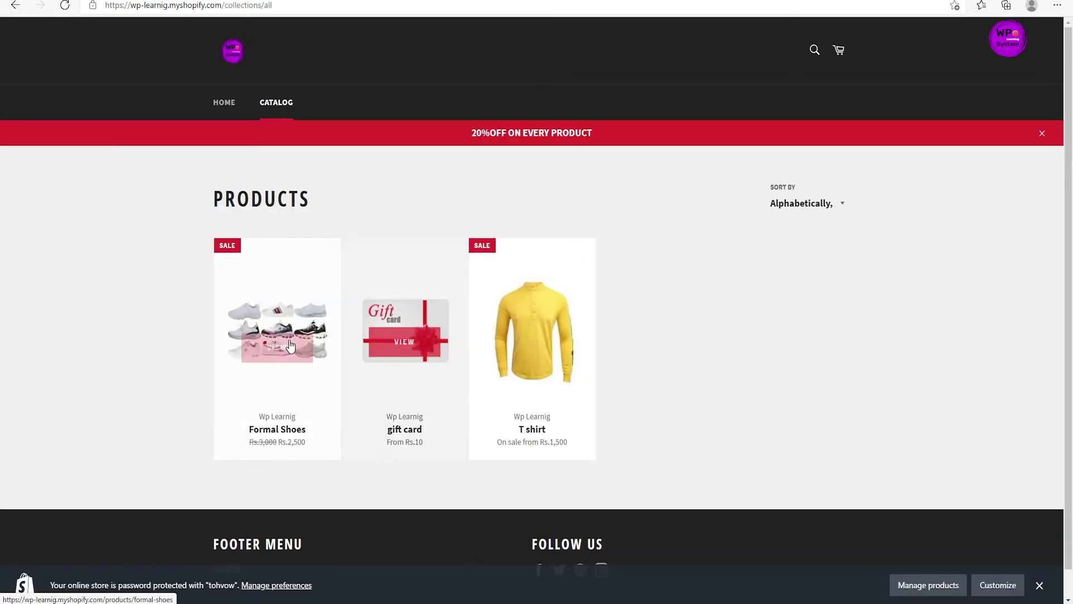
left_click(227, 108)
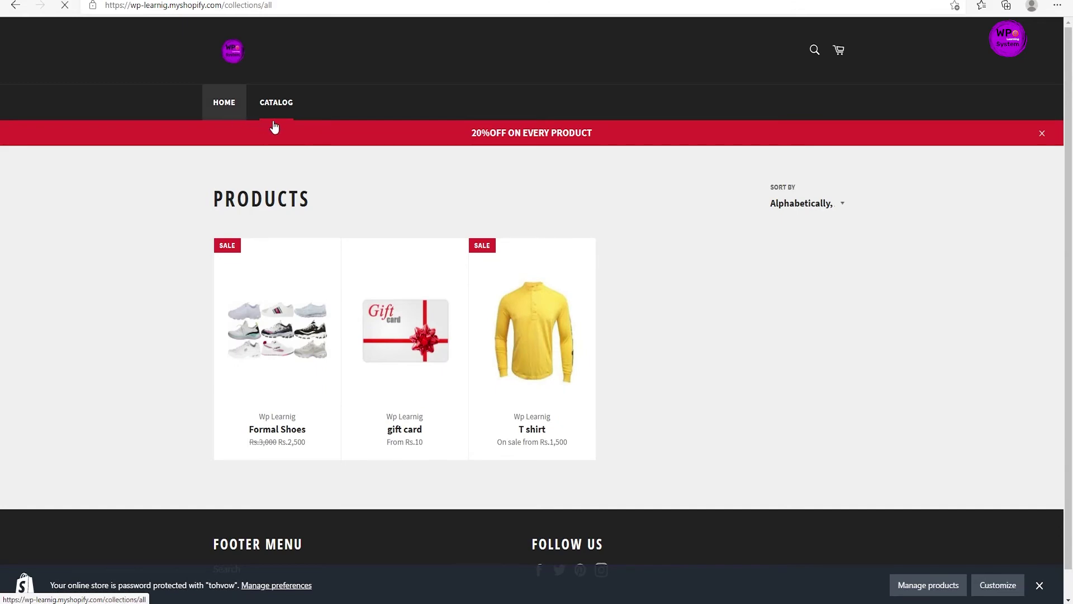
left_click_drag(1069, 77, 1014, 124)
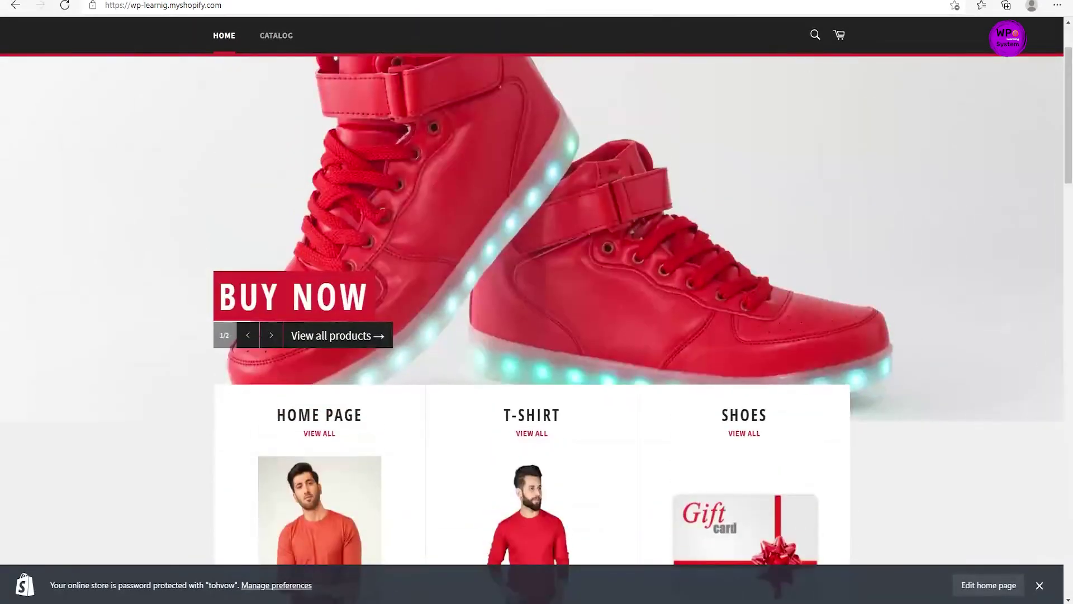
key("ctrl+w")
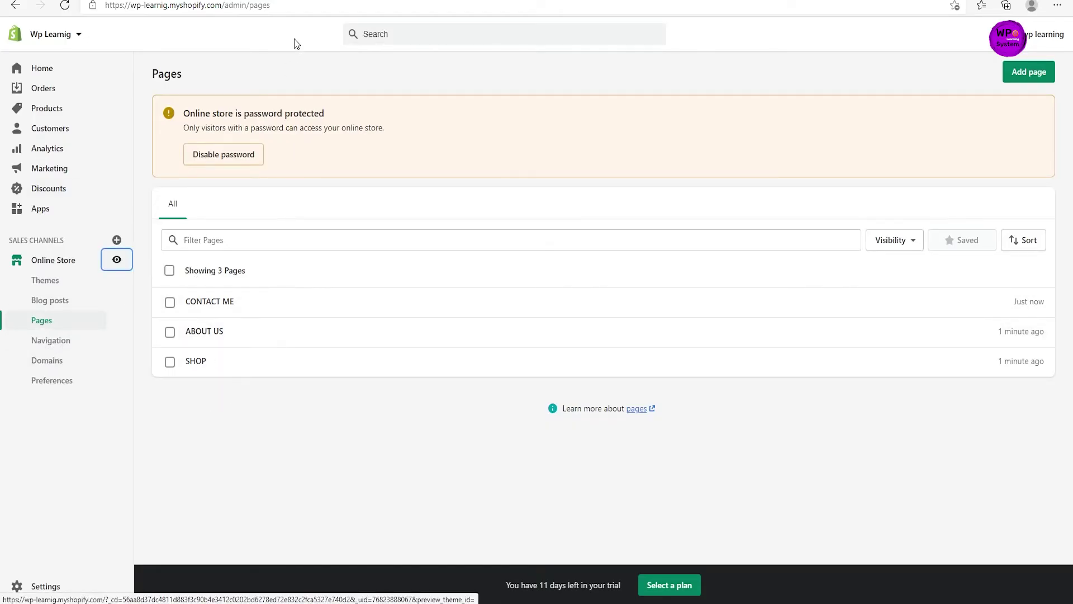
Start a new navigation menu for the online store and title it "MENU"
left_click(61, 348)
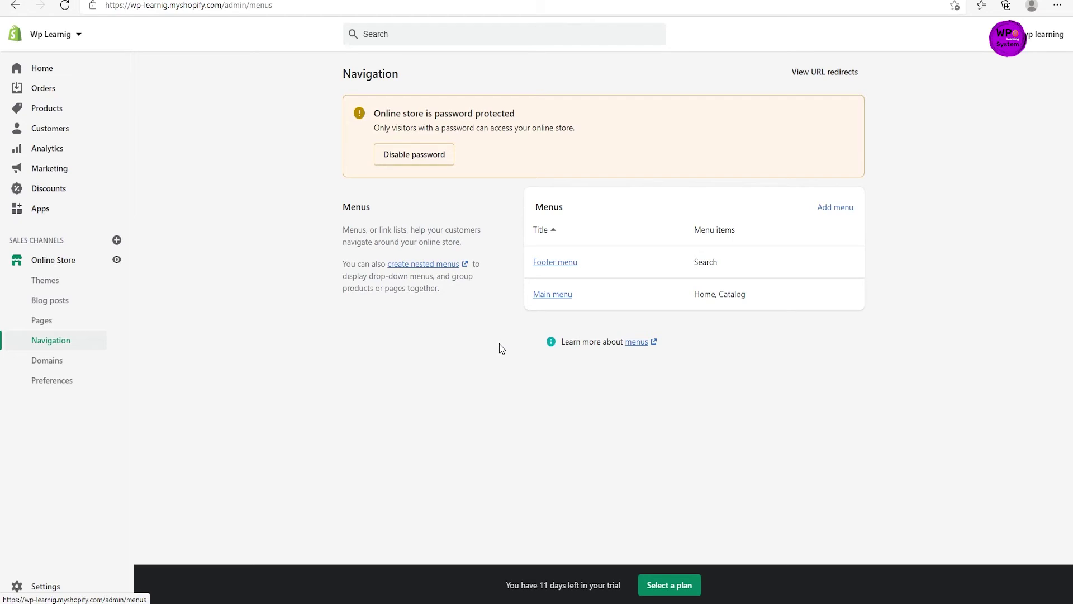
left_click(825, 207)
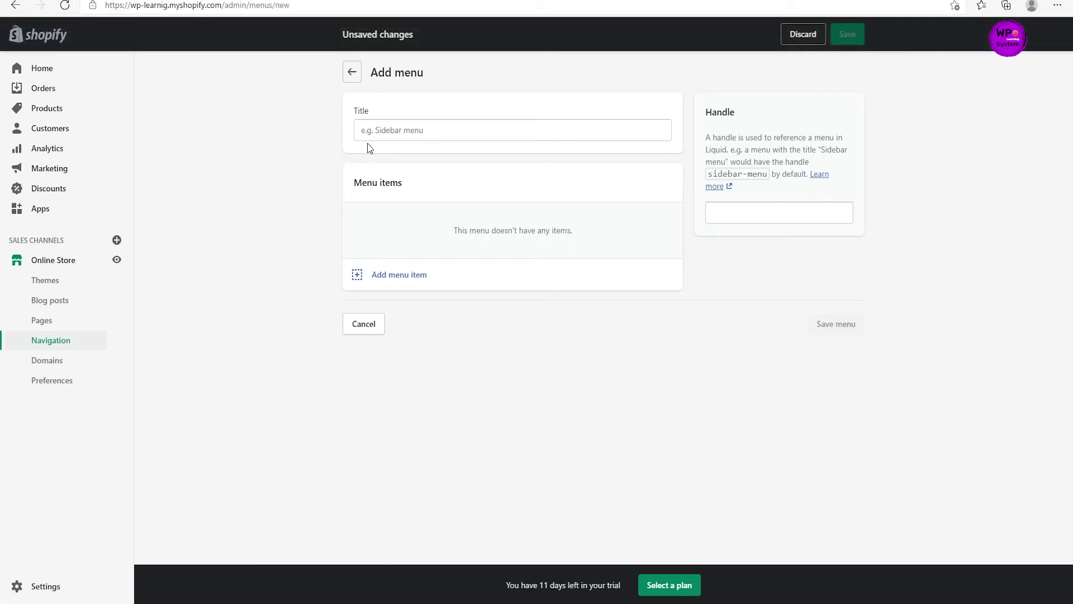
left_click(418, 124)
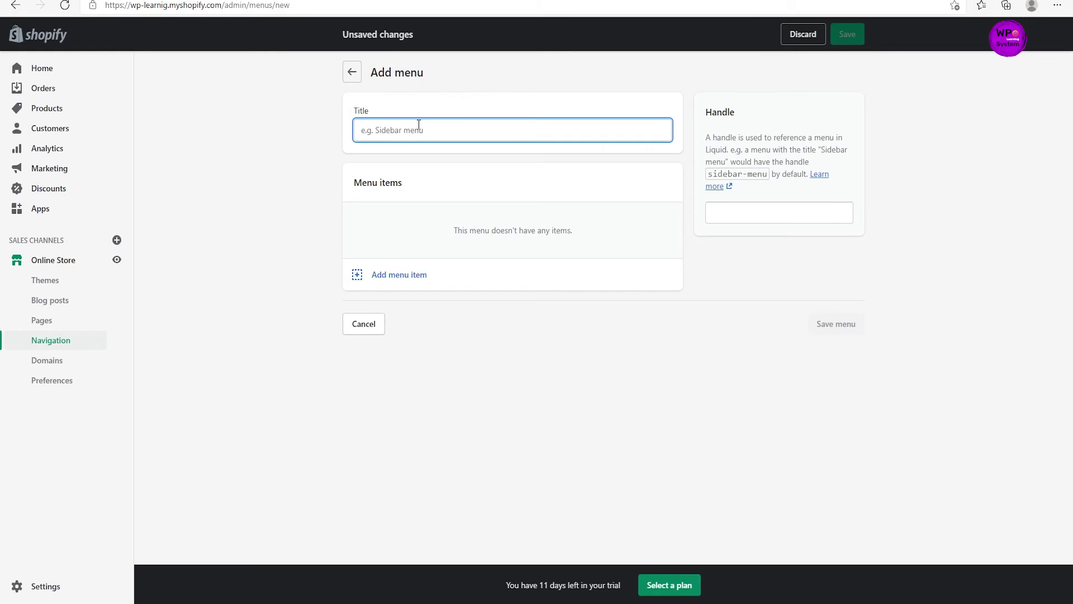
type("MENU")
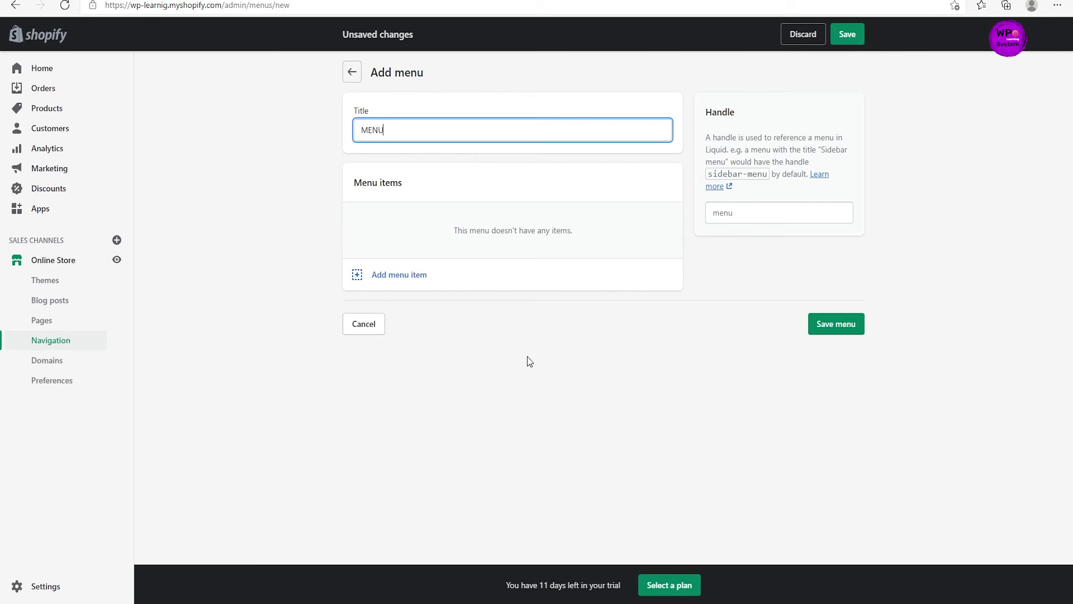
Add a menu item named "Home page" that links to the store's home page
left_click(388, 281)
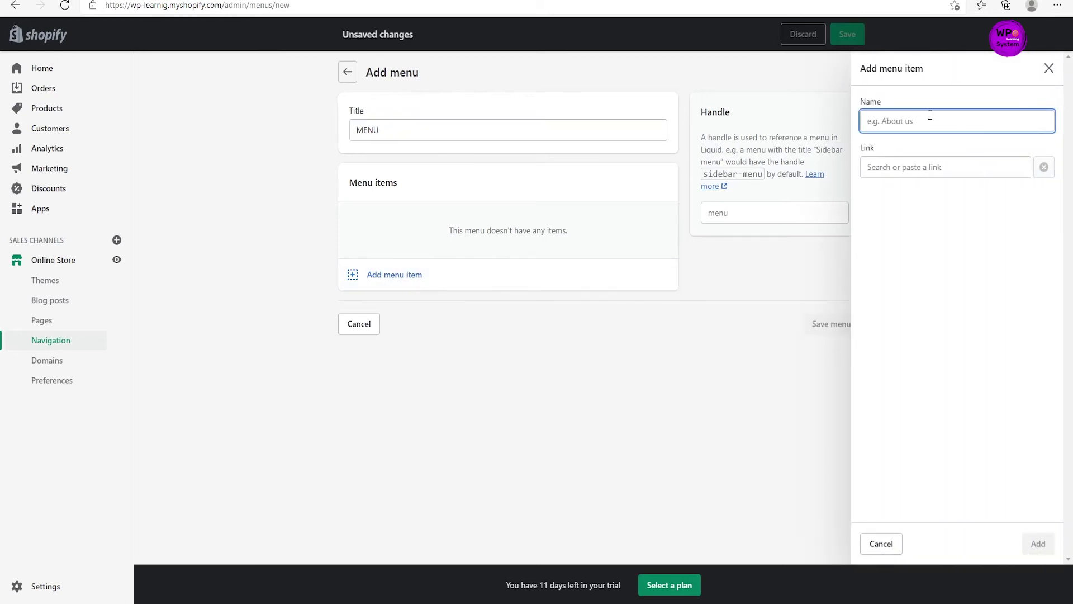
left_click(917, 167)
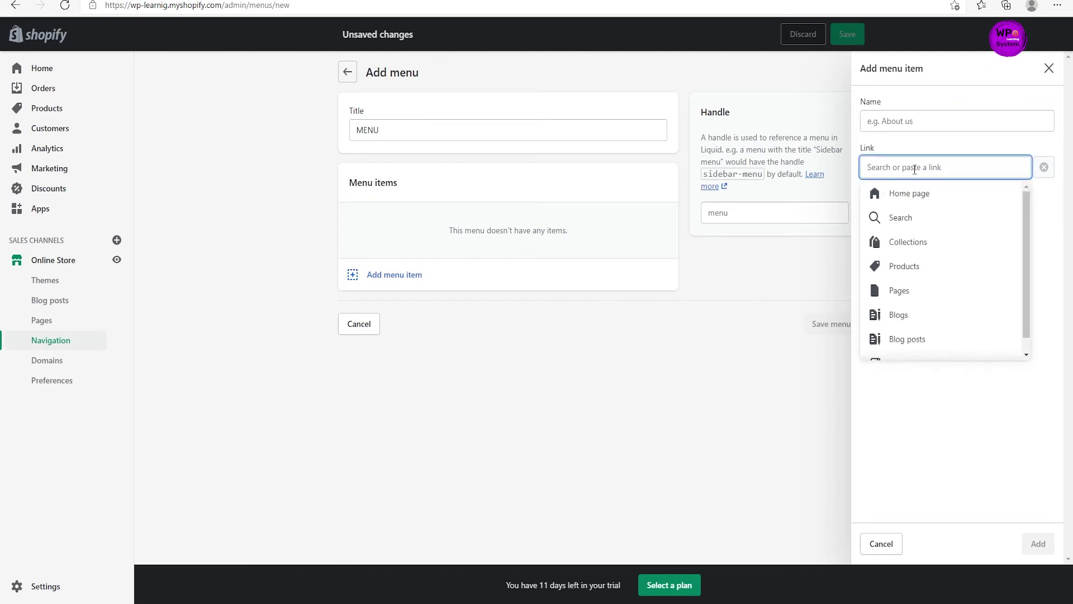
left_click(911, 123)
left_click(893, 170)
left_click(900, 290)
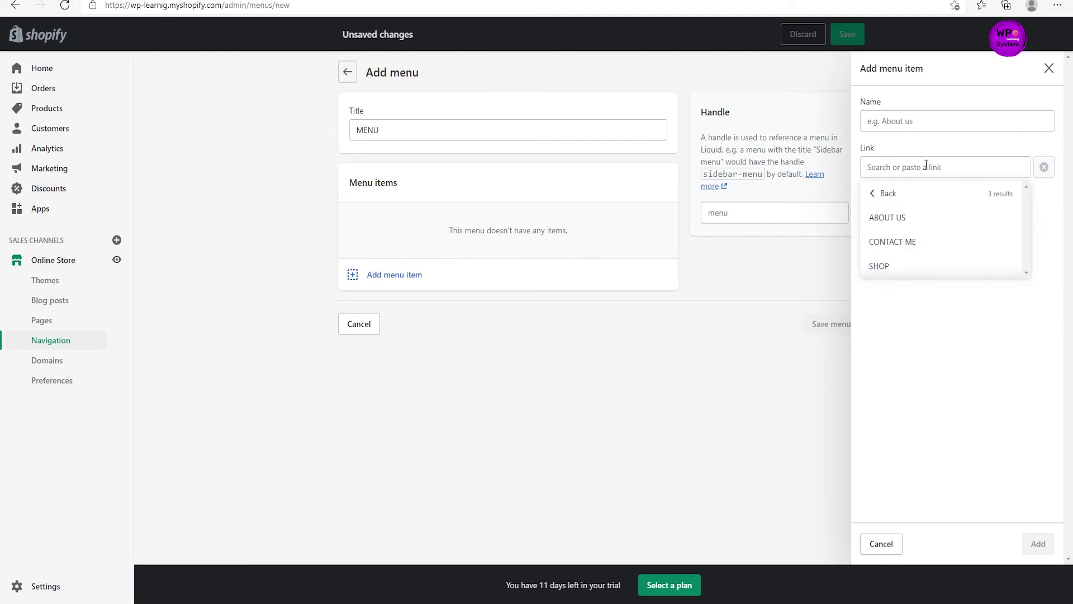
left_click(873, 193)
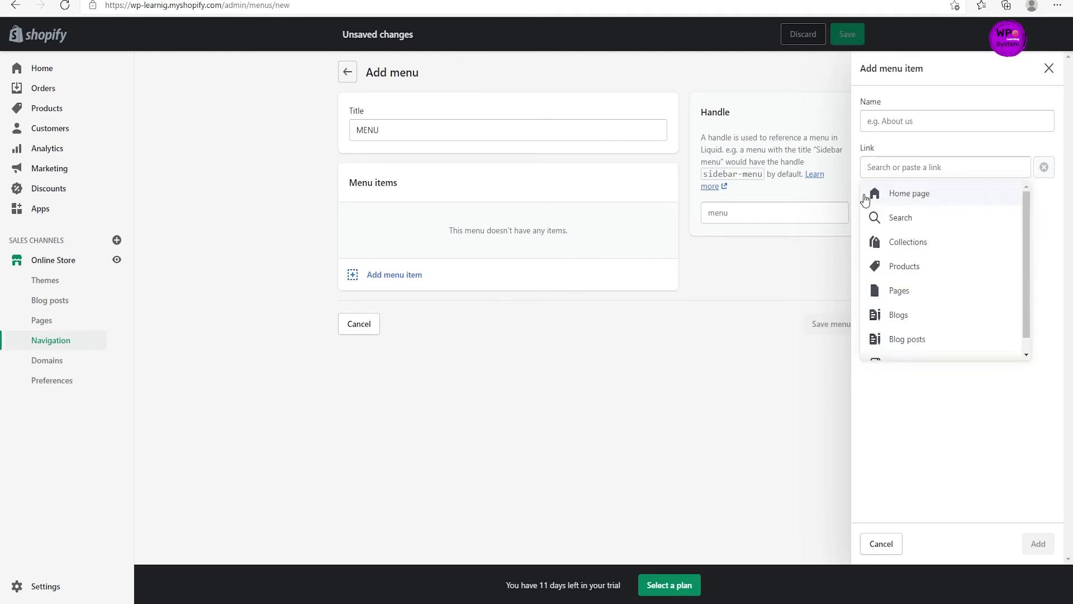
left_click(892, 194)
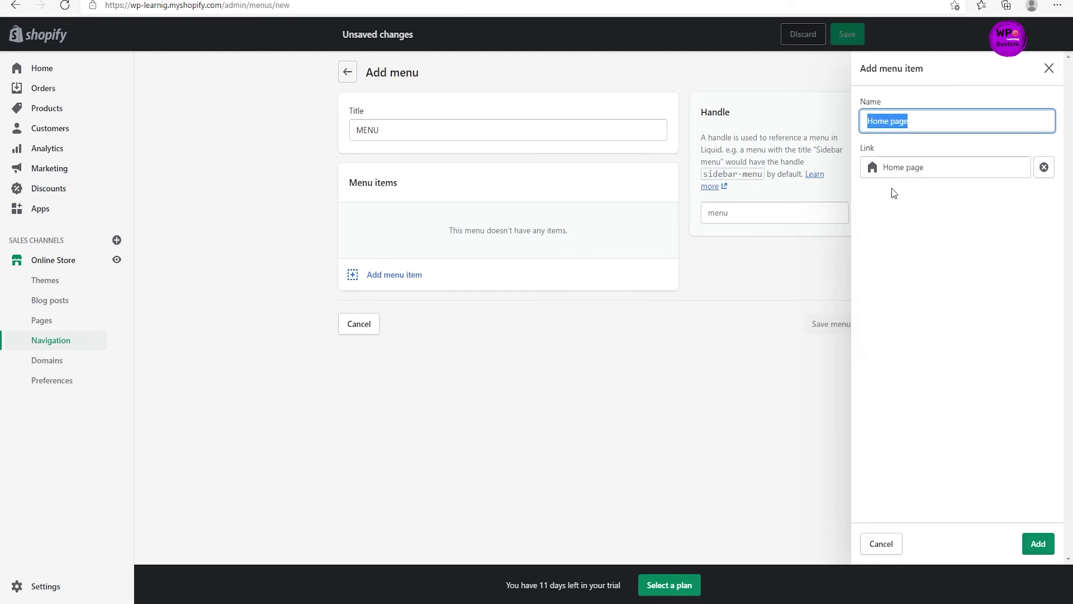
left_click(937, 167)
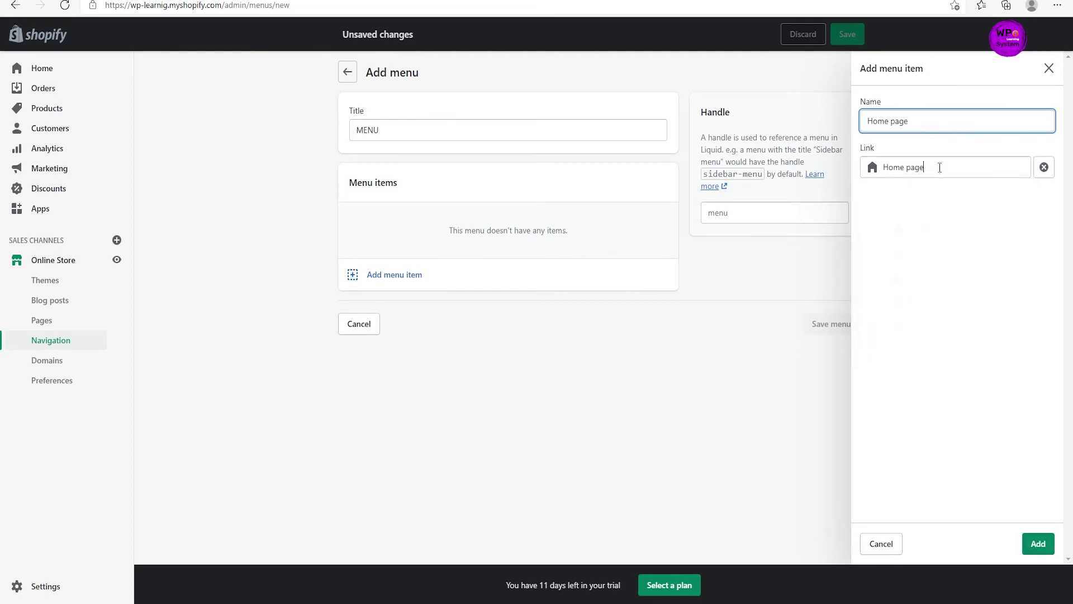
left_click(934, 121)
left_click(1038, 545)
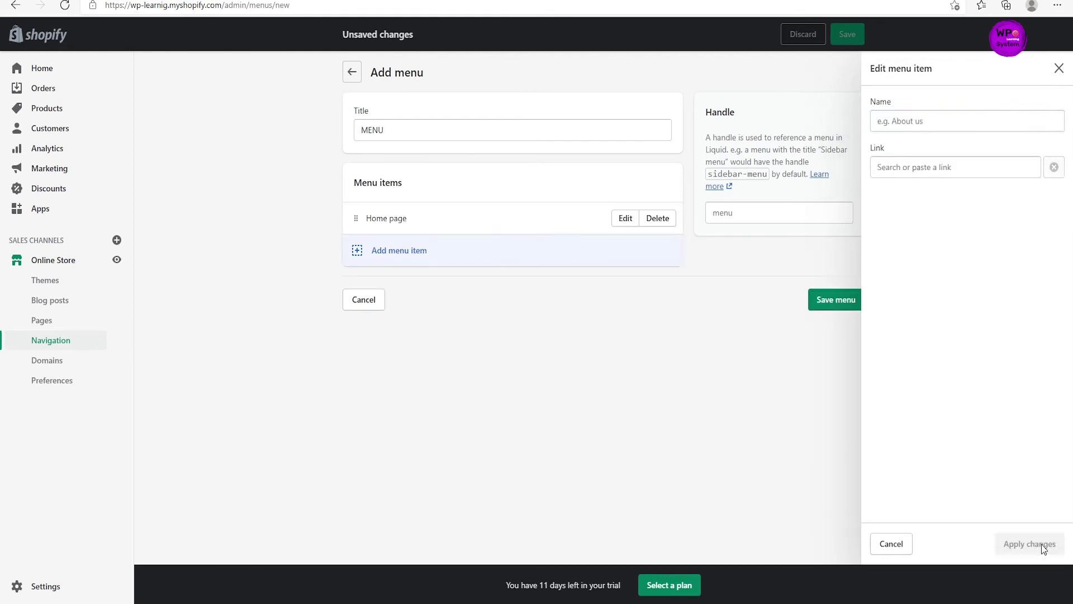
Add a second menu item that links to the SHOP page, keeping the name "SHOP"
left_click(376, 251)
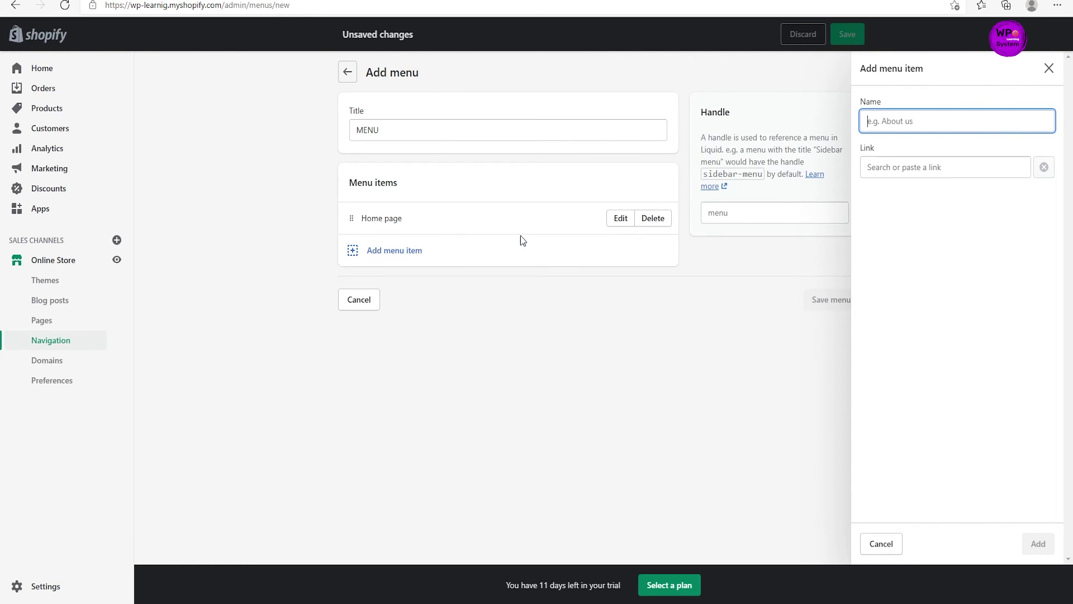
left_click(888, 170)
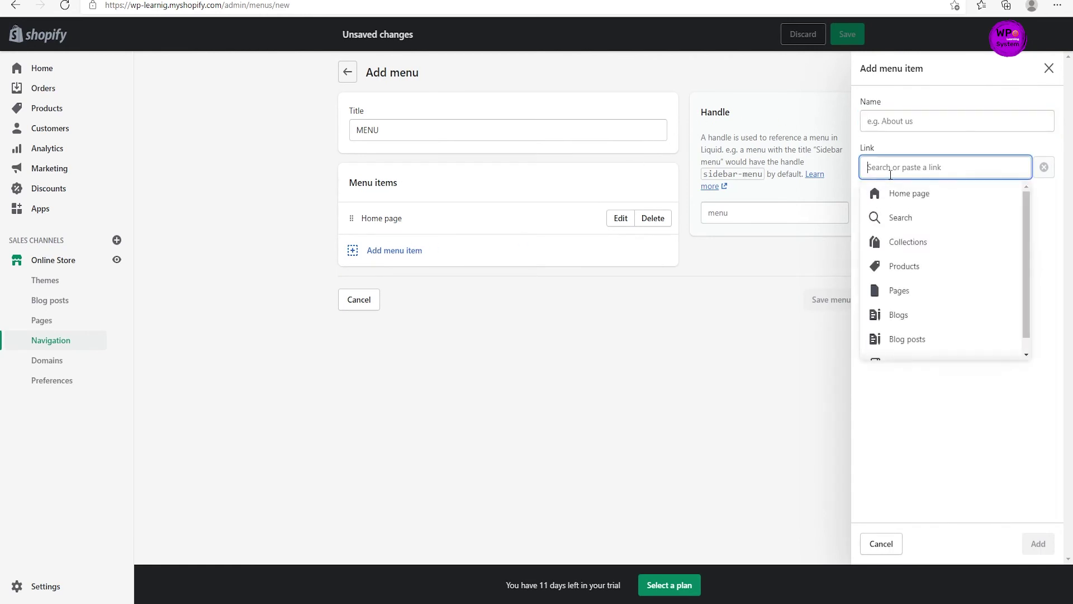
left_click(900, 285)
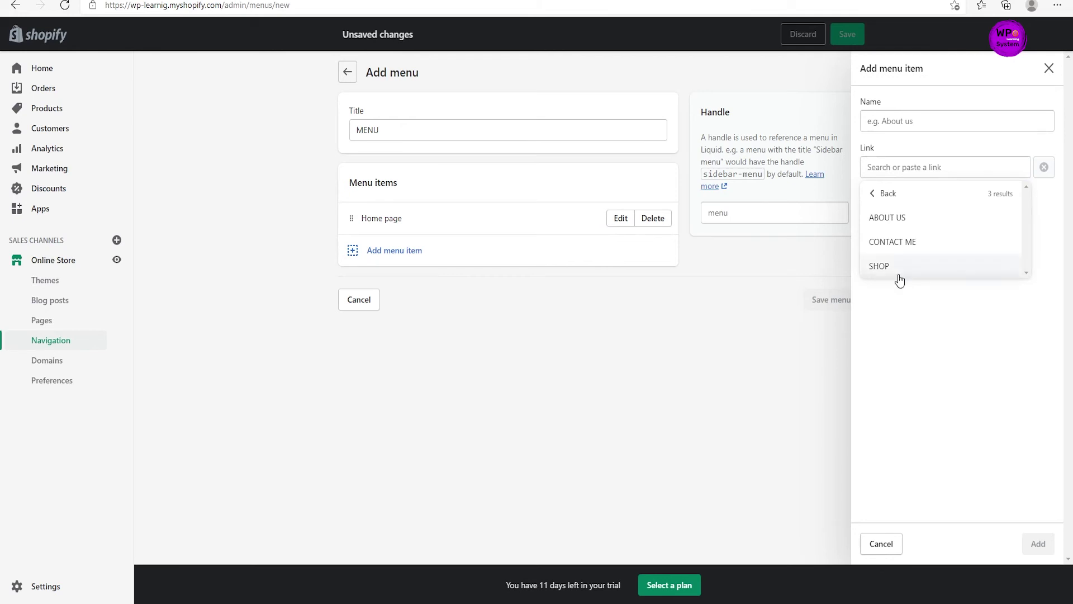
left_click(899, 279)
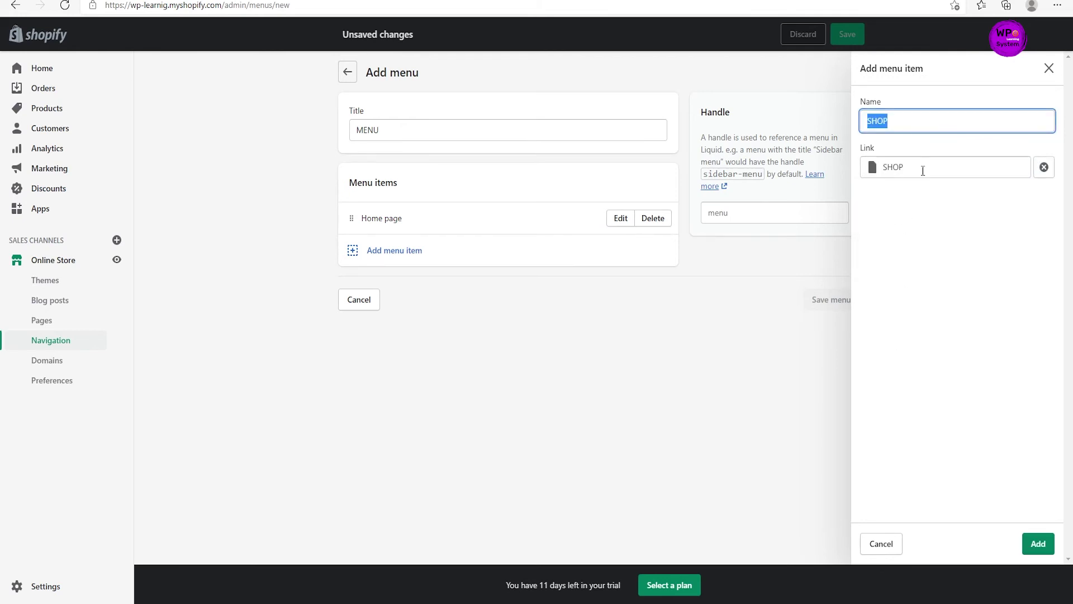
left_click(1036, 543)
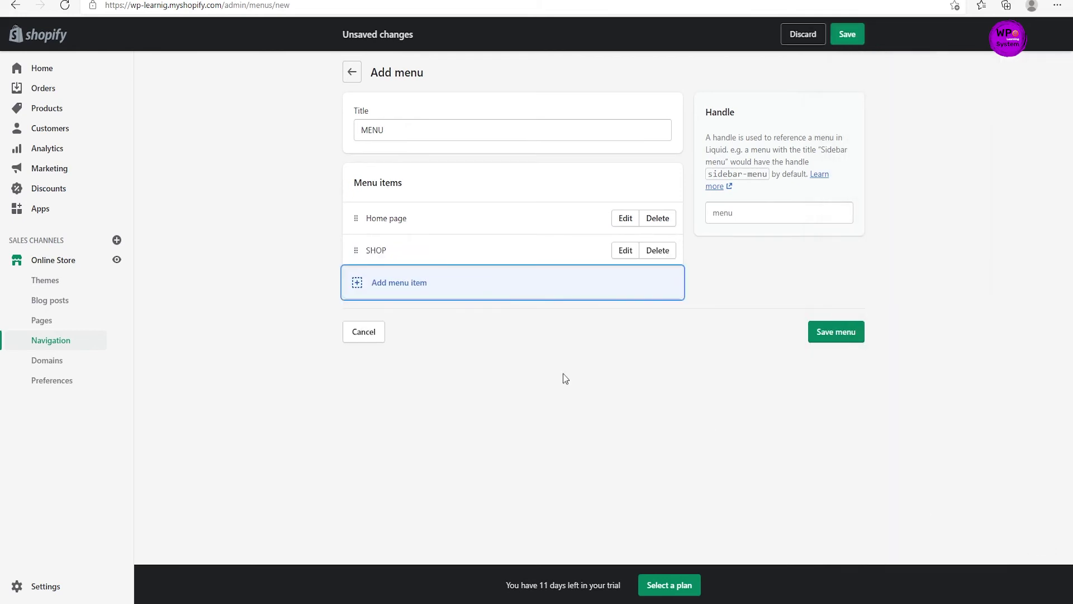
Add a third menu item that links to the ABOUT US page, keeping the name "ABOUT US"
left_click(357, 285)
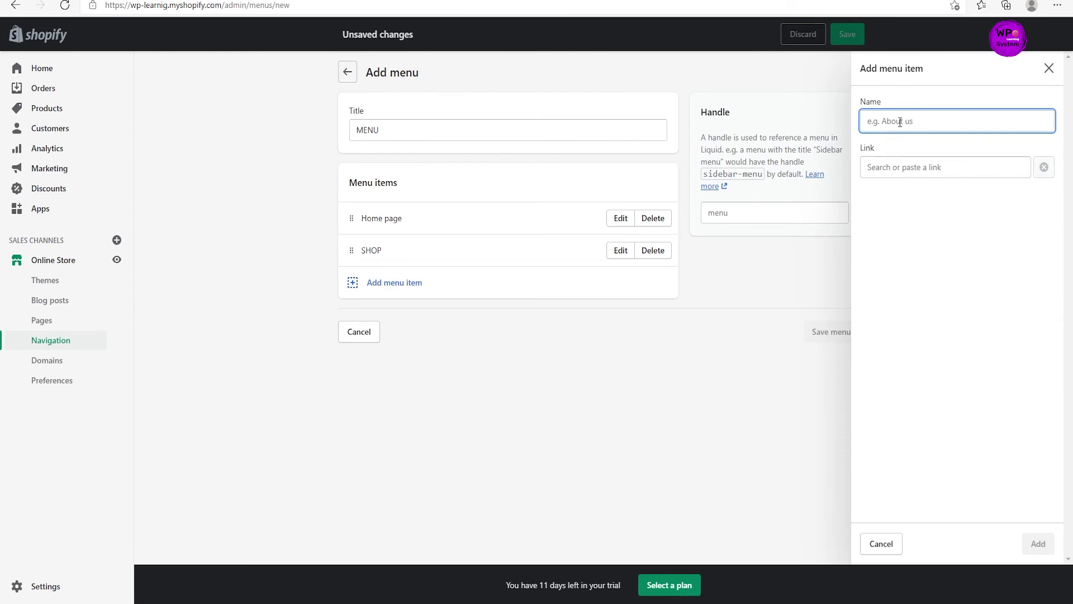
left_click(906, 166)
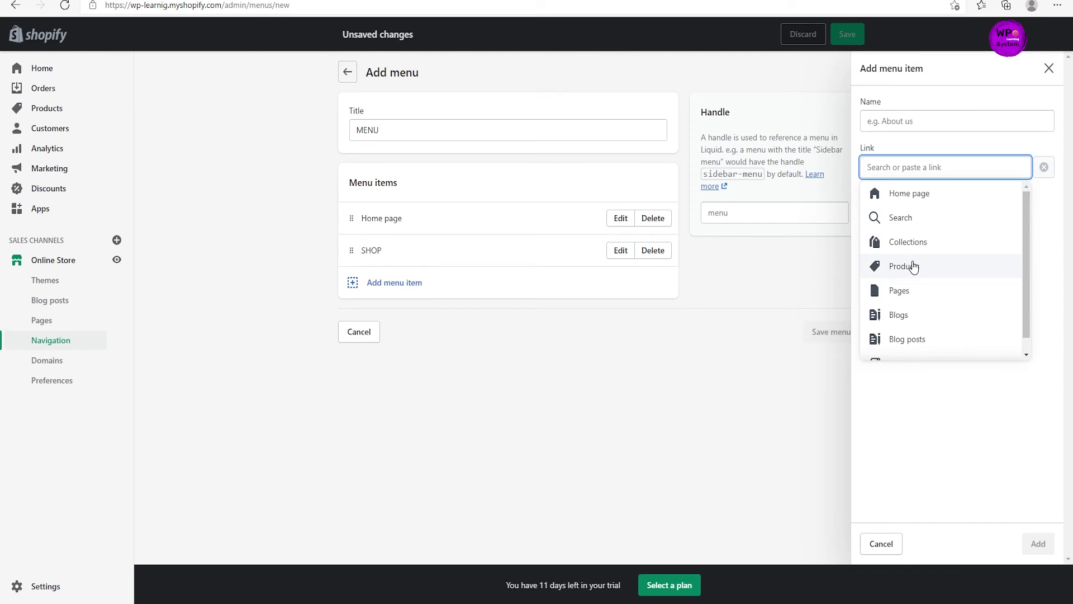
left_click(909, 289)
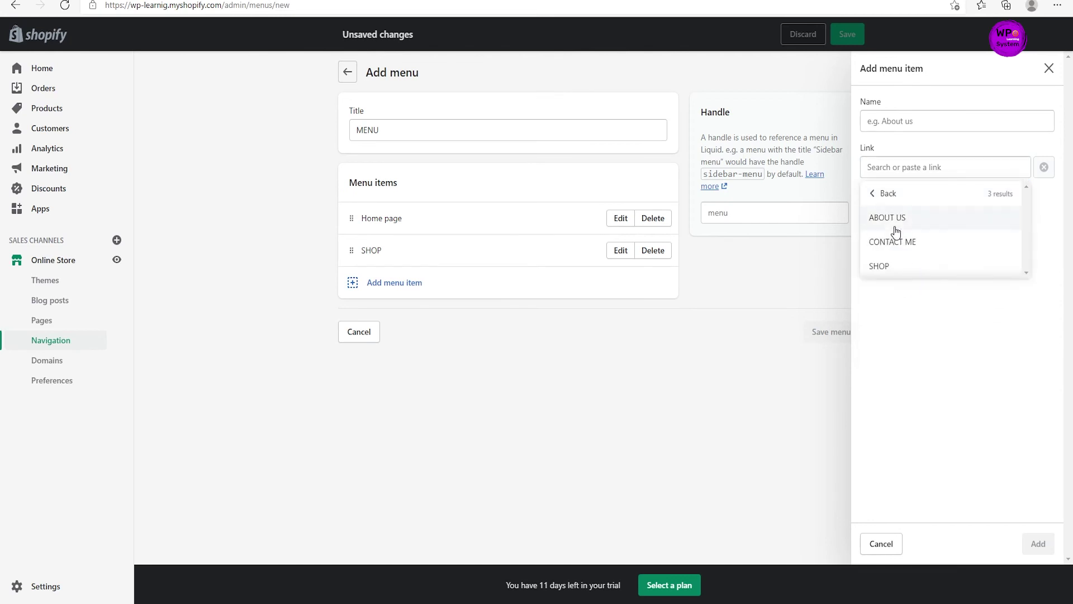
left_click(894, 224)
left_click(1027, 545)
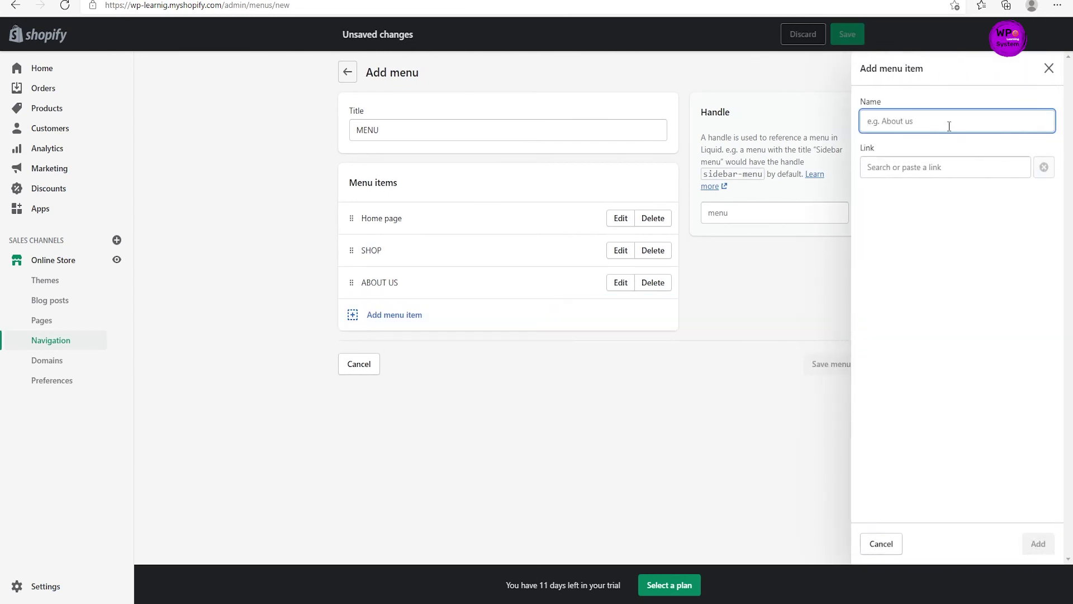
Add a fourth menu item that links to the CONTACT ME page under the same name and save the menu
left_click(918, 166)
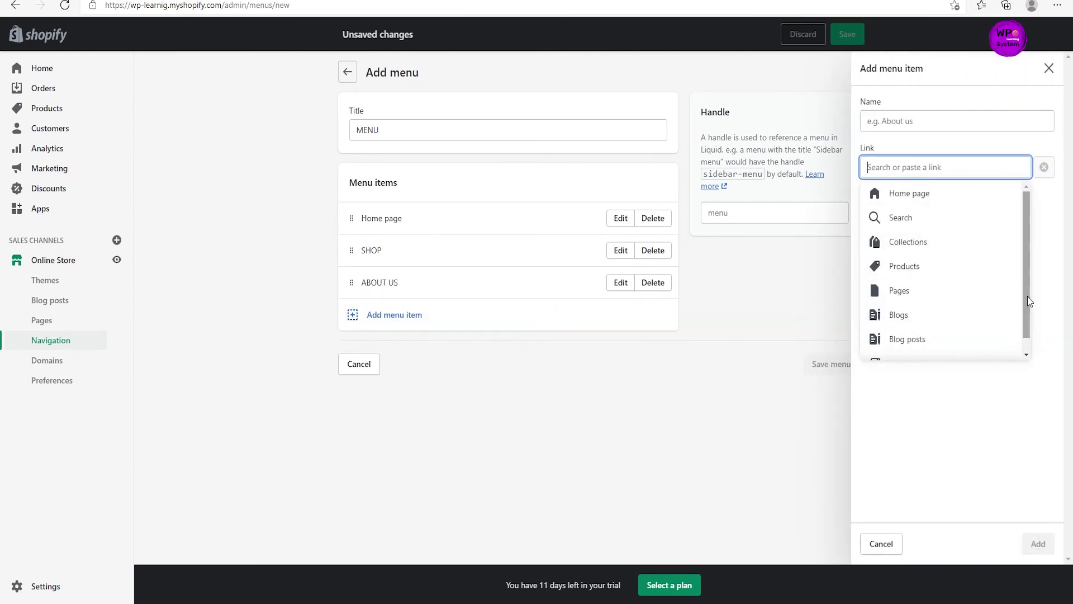
left_click_drag(1027, 290, 1025, 308)
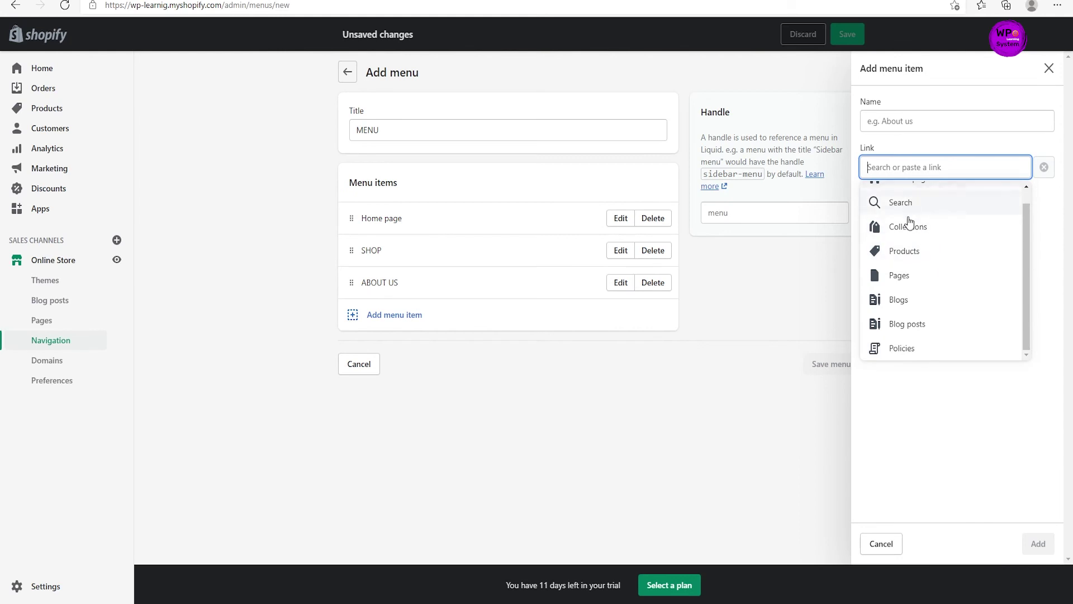
left_click(909, 286)
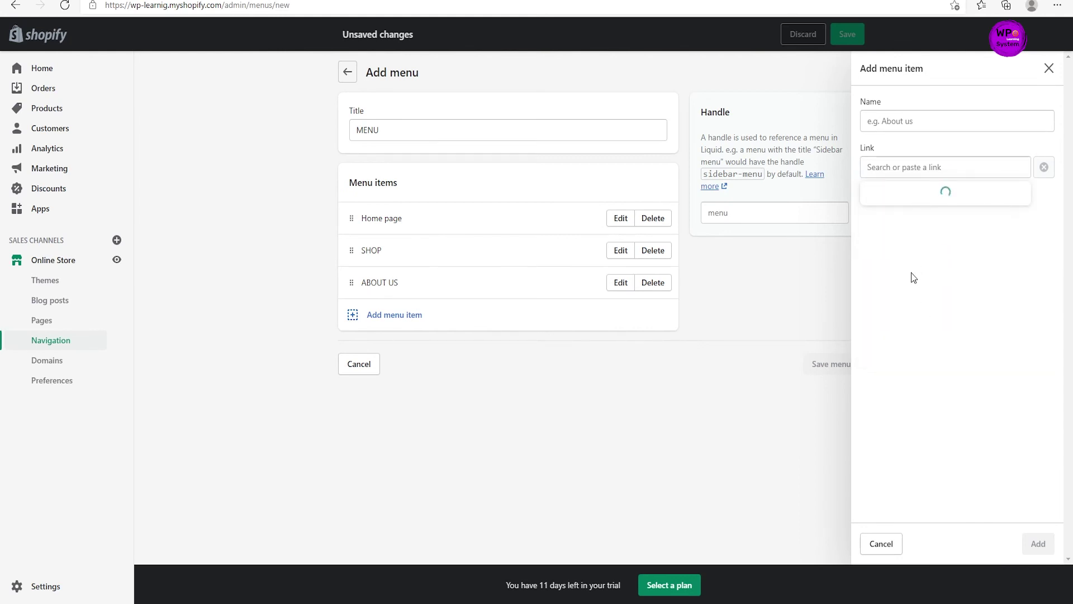
left_click(901, 240)
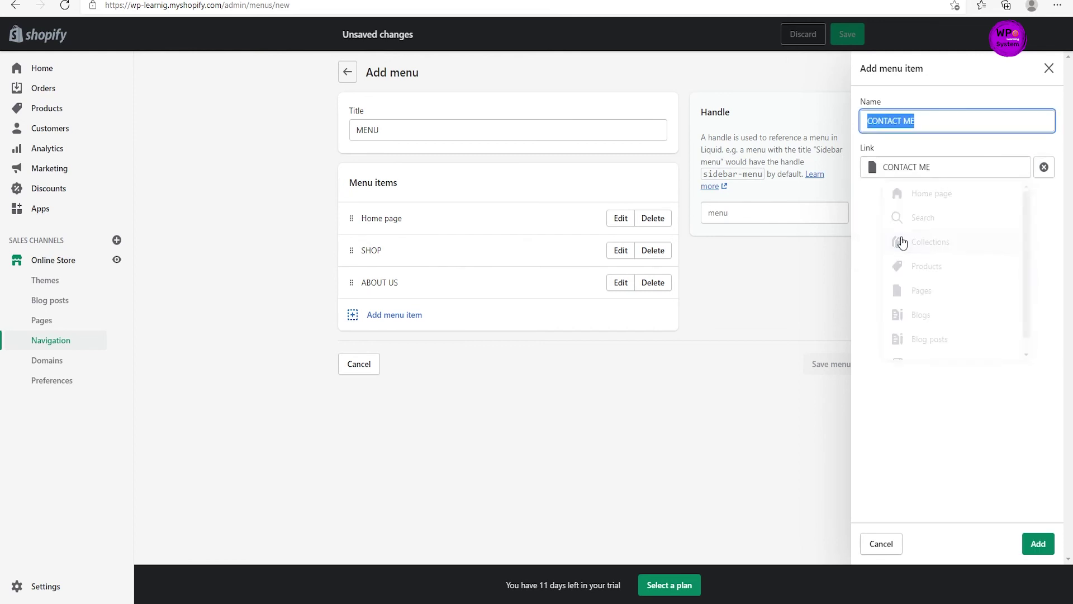
left_click(1034, 542)
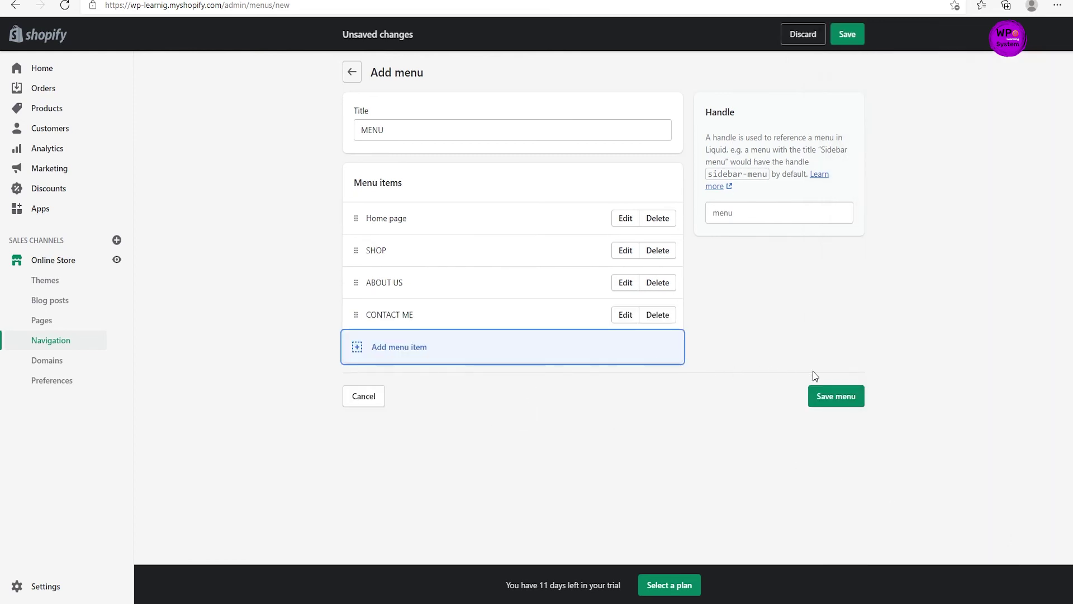
left_click(853, 31)
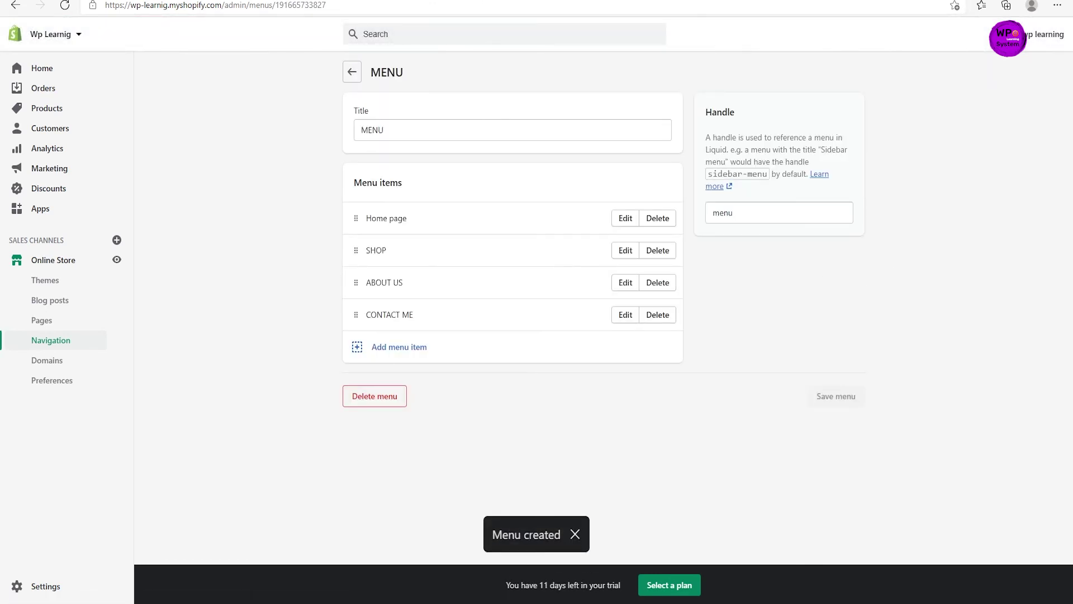
Open the live store in a new browser tab and check which menu its header shows
right_click(116, 265)
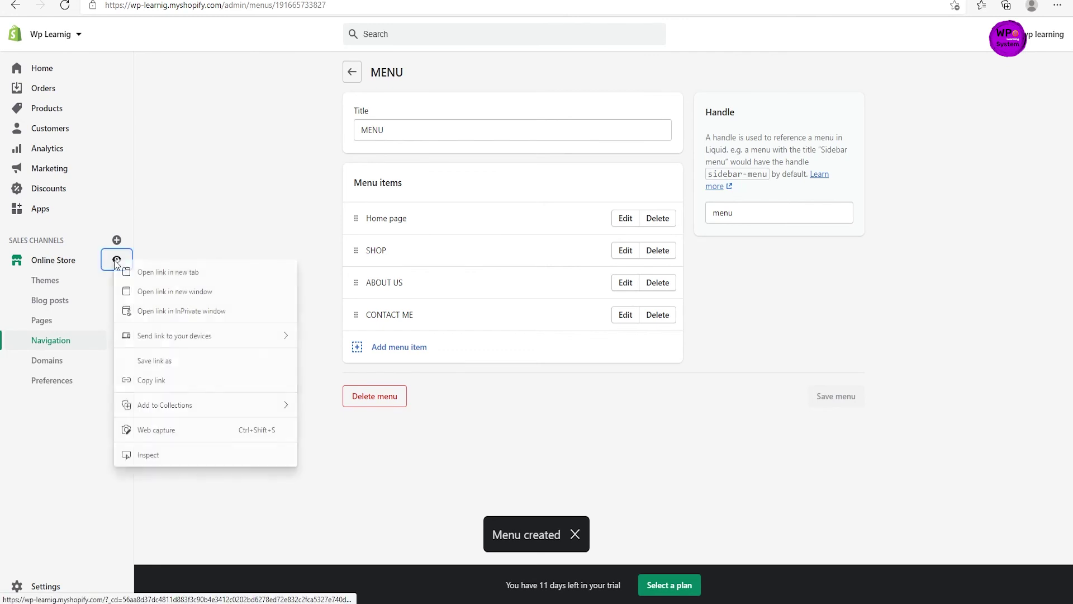
left_click(153, 271)
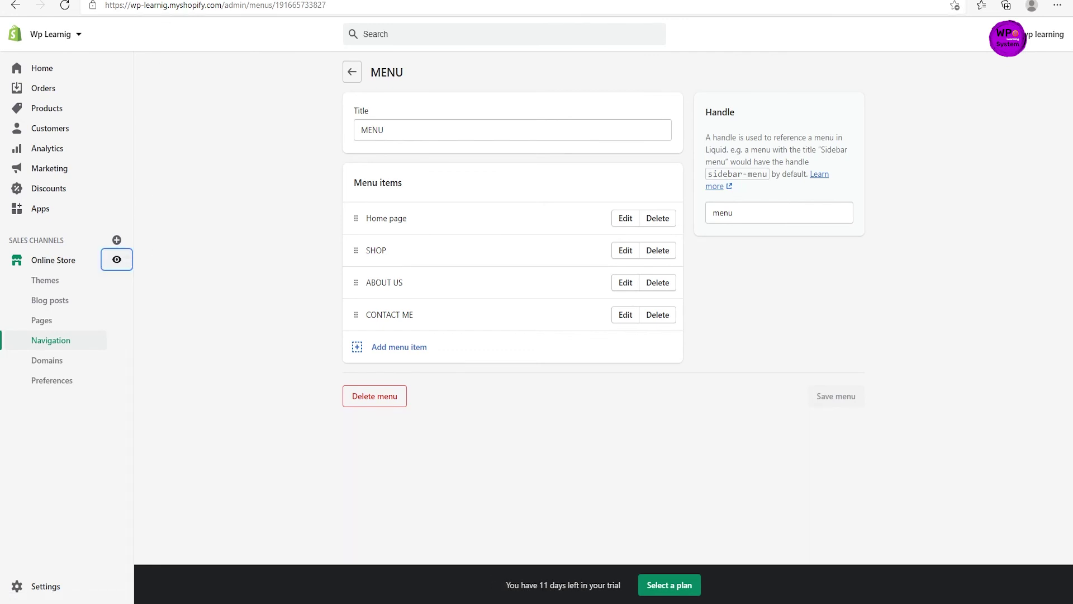
key("ctrl+Tab")
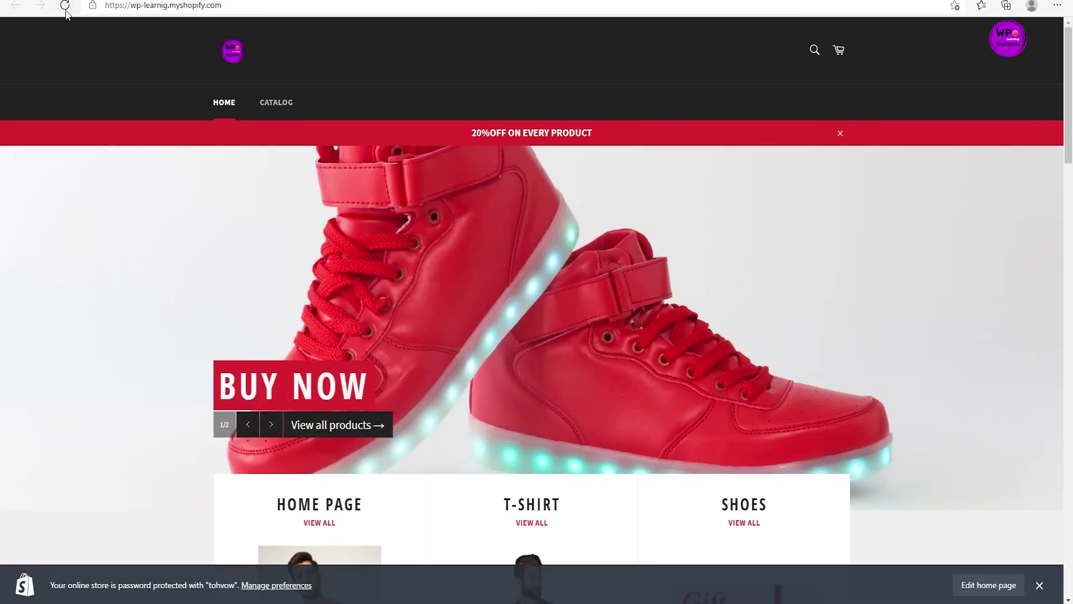
key("ctrl+shift+Tab")
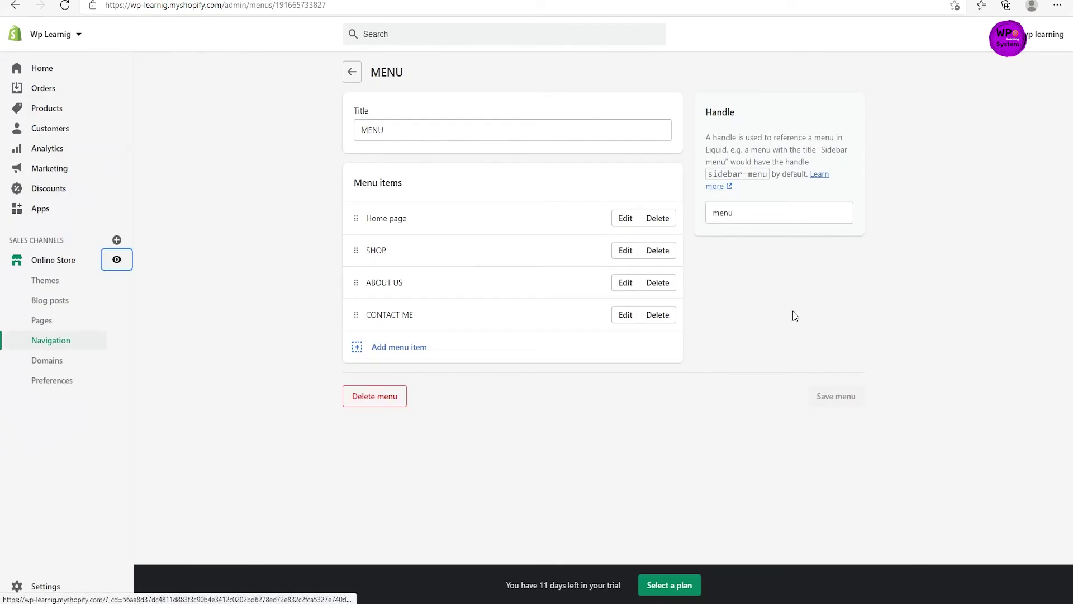
Review the store's list of navigation menus, comparing MENU with Main menu
left_click(62, 342)
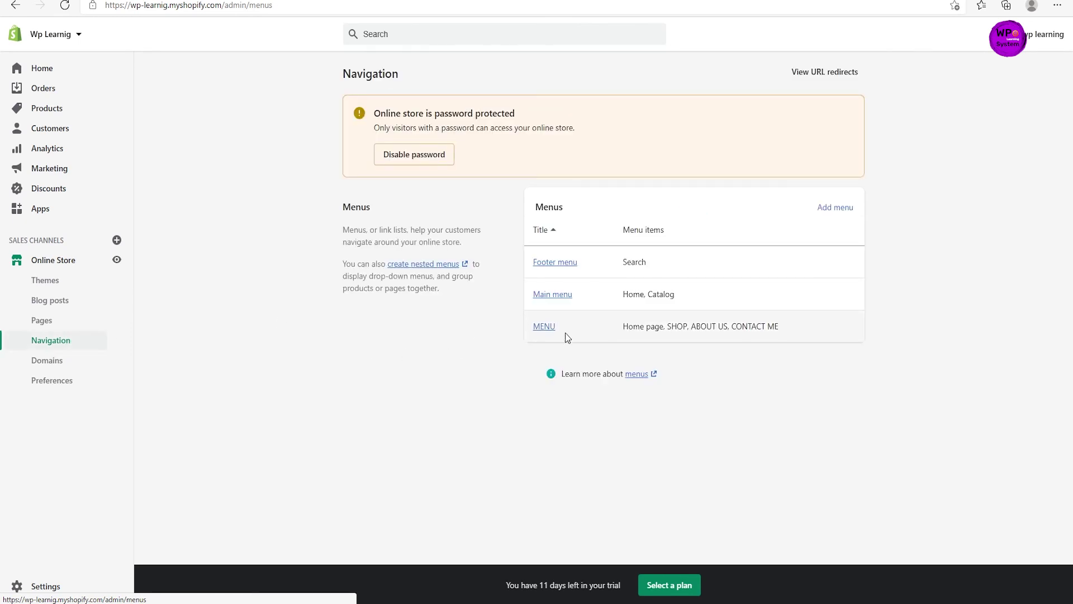
left_click_drag(560, 332, 535, 338)
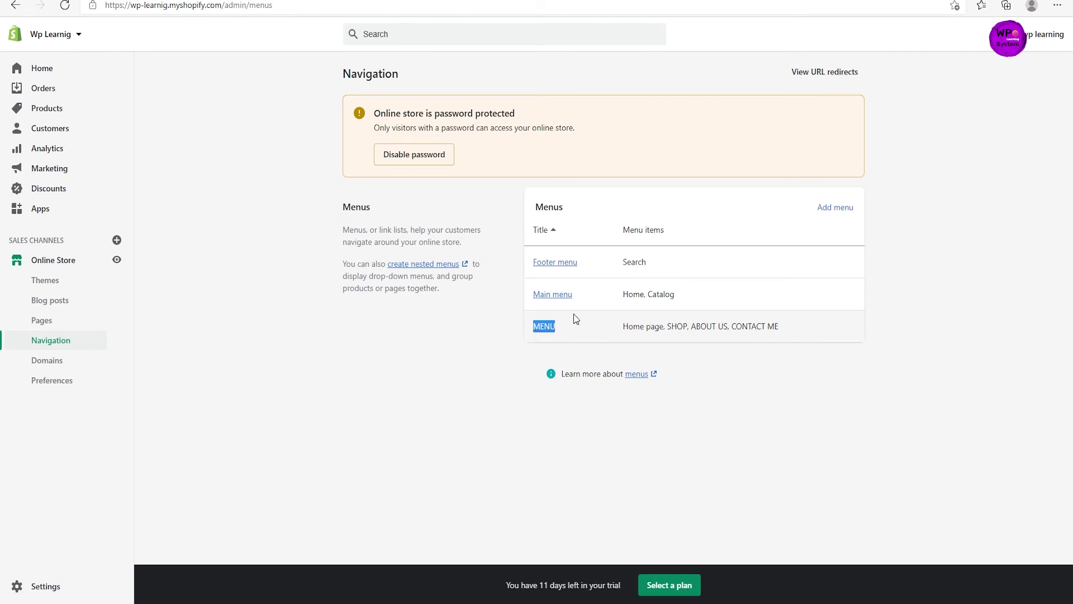
left_click_drag(583, 305, 522, 312)
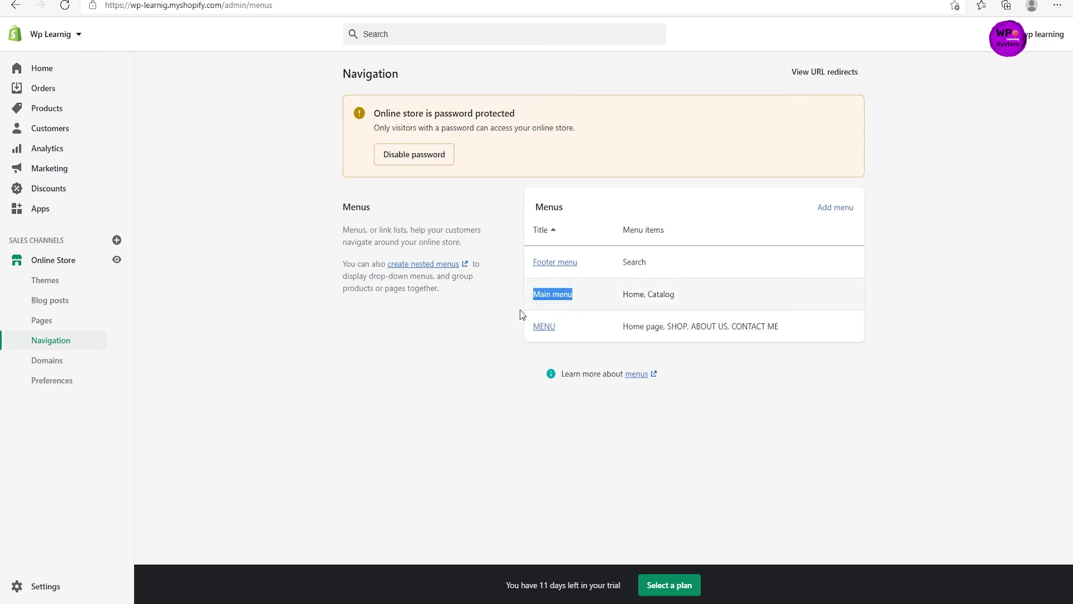
left_click(493, 335)
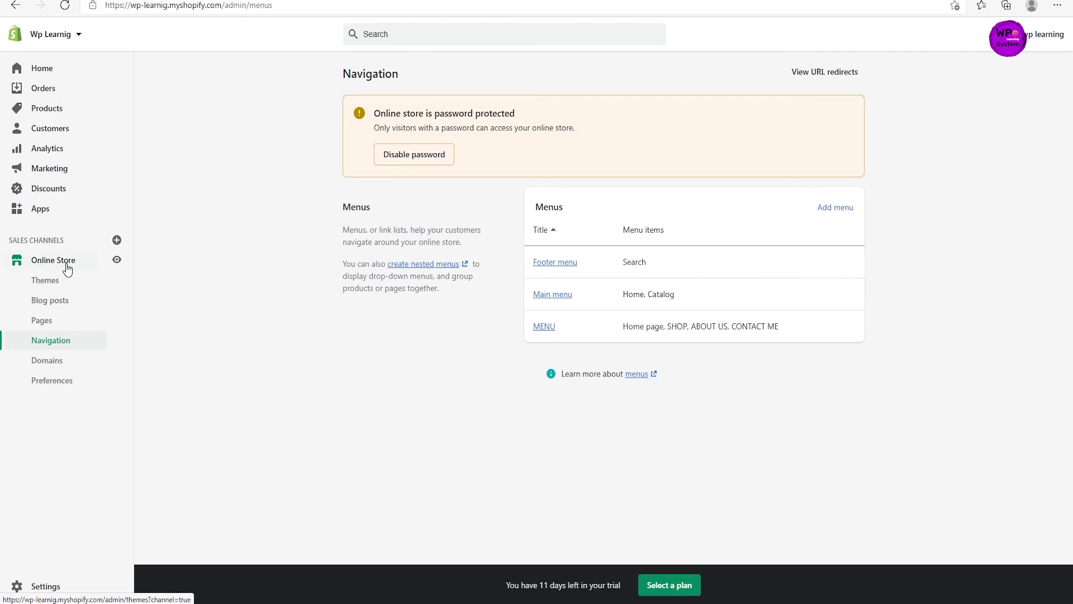
Customize the Venture theme's header to use the menu "MENU" instead of Main menu and save the theme
left_click(56, 288)
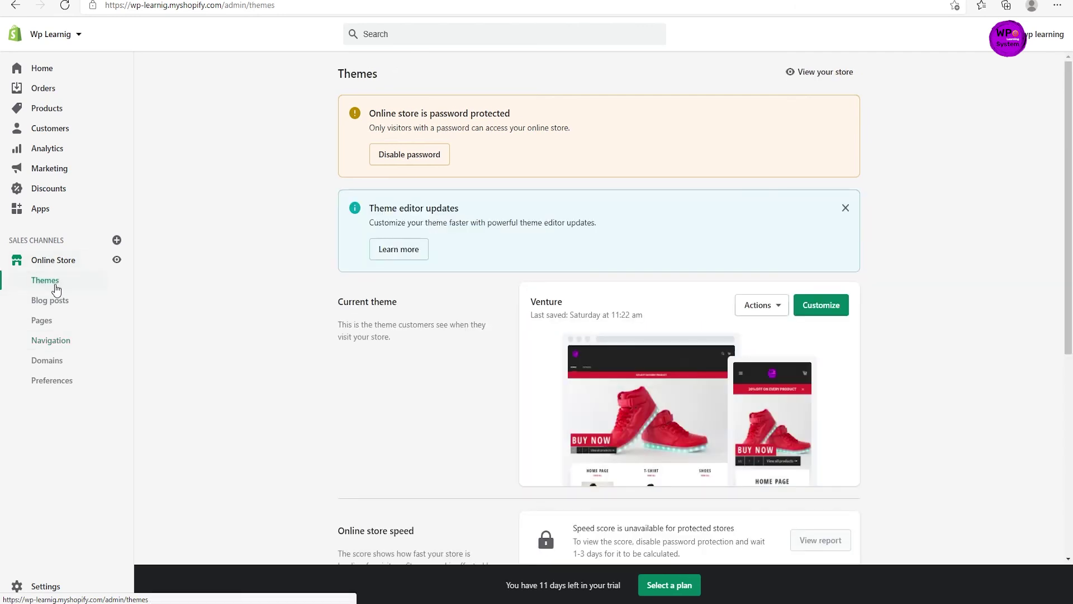
left_click(822, 313)
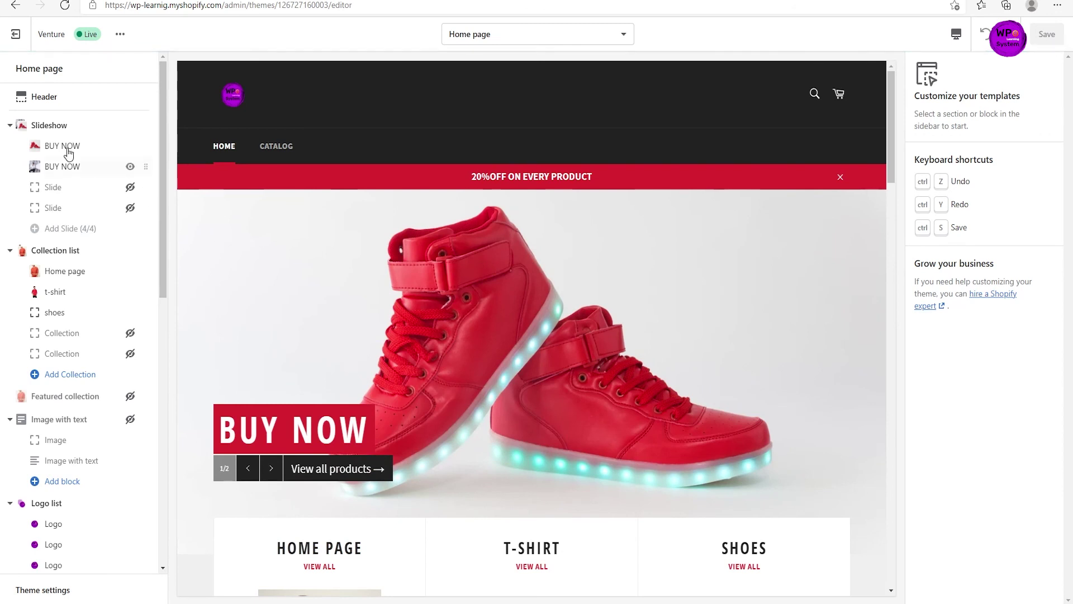
left_click(34, 100)
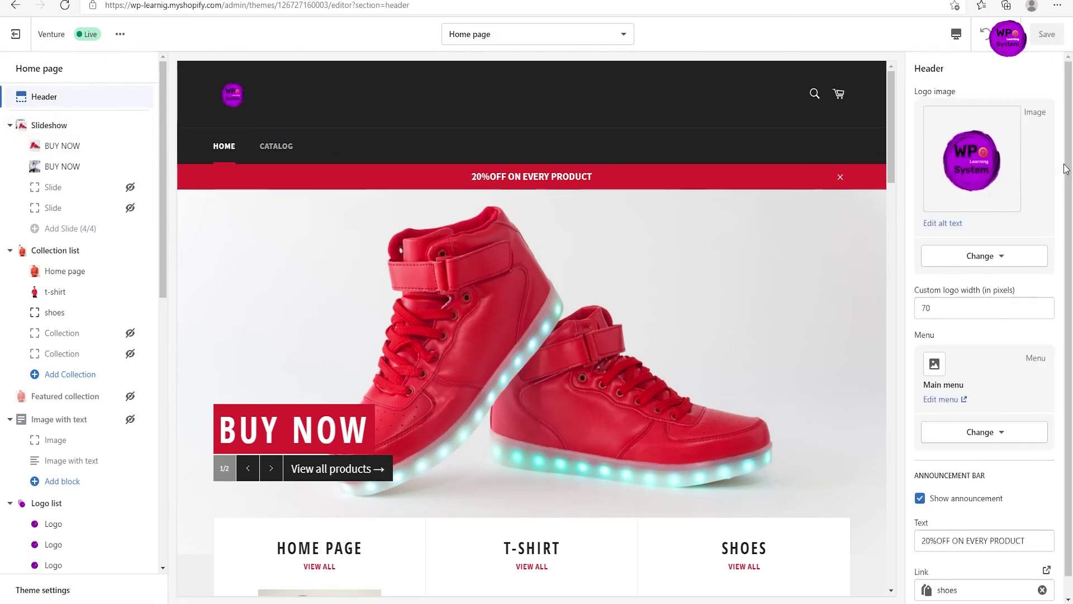
scroll(1064, 168, "down", 1)
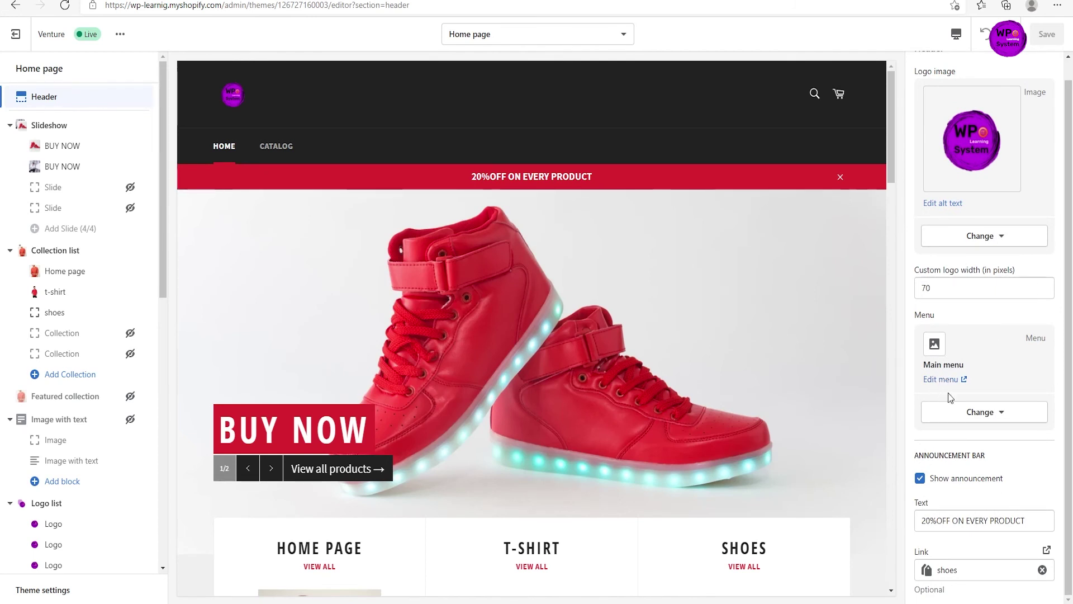
left_click(981, 422)
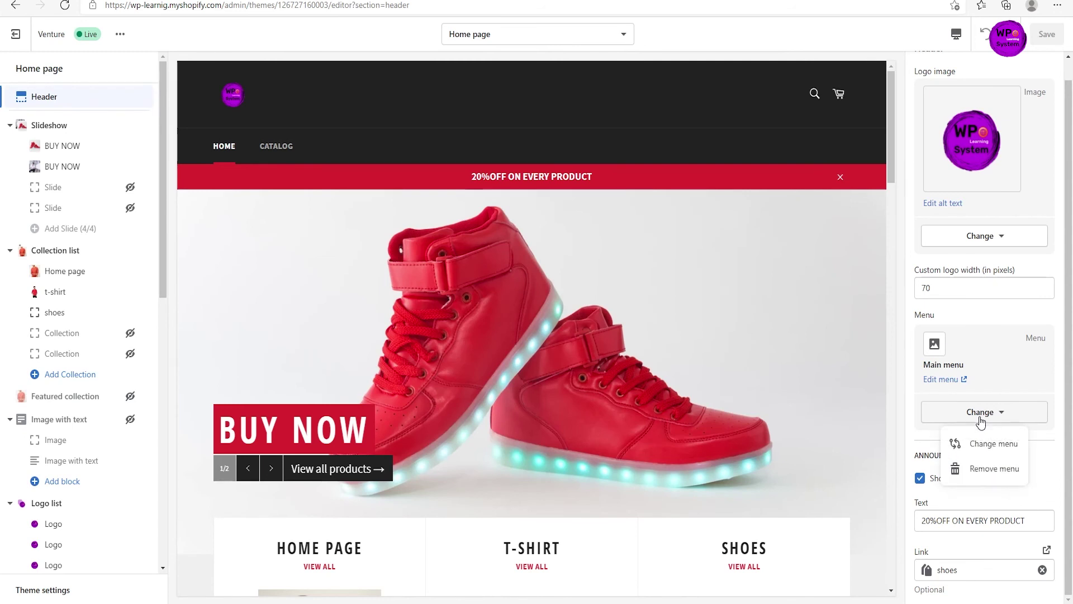
left_click(983, 447)
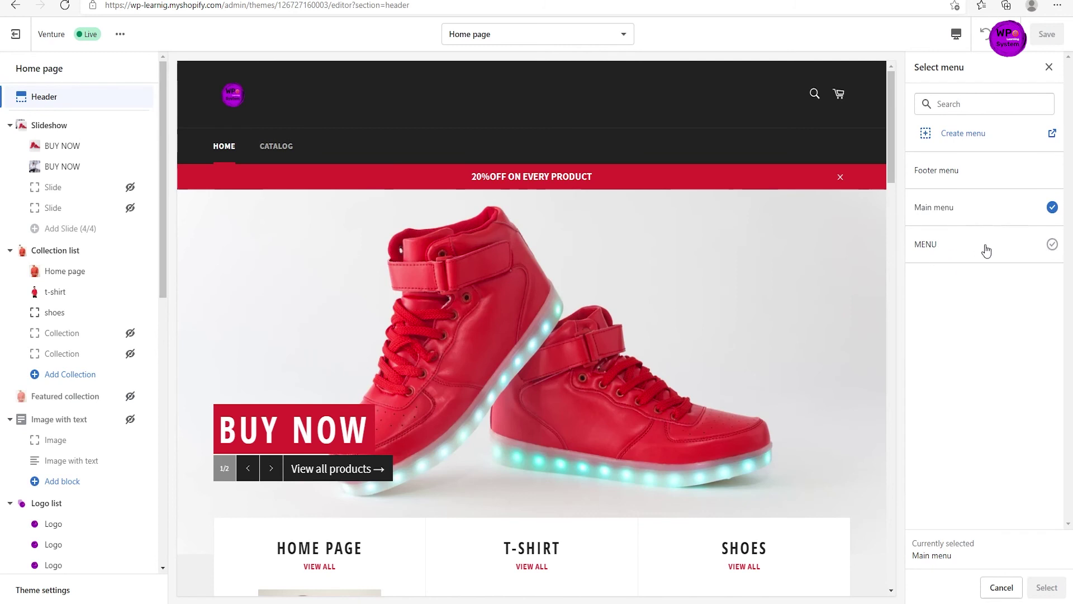
left_click(1008, 251)
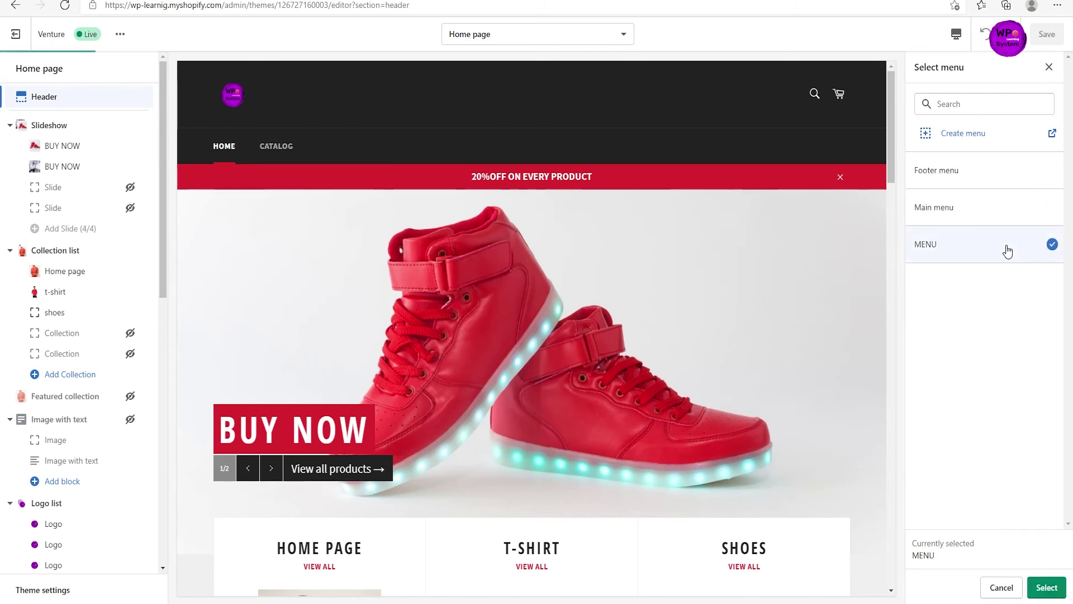
left_click(1047, 589)
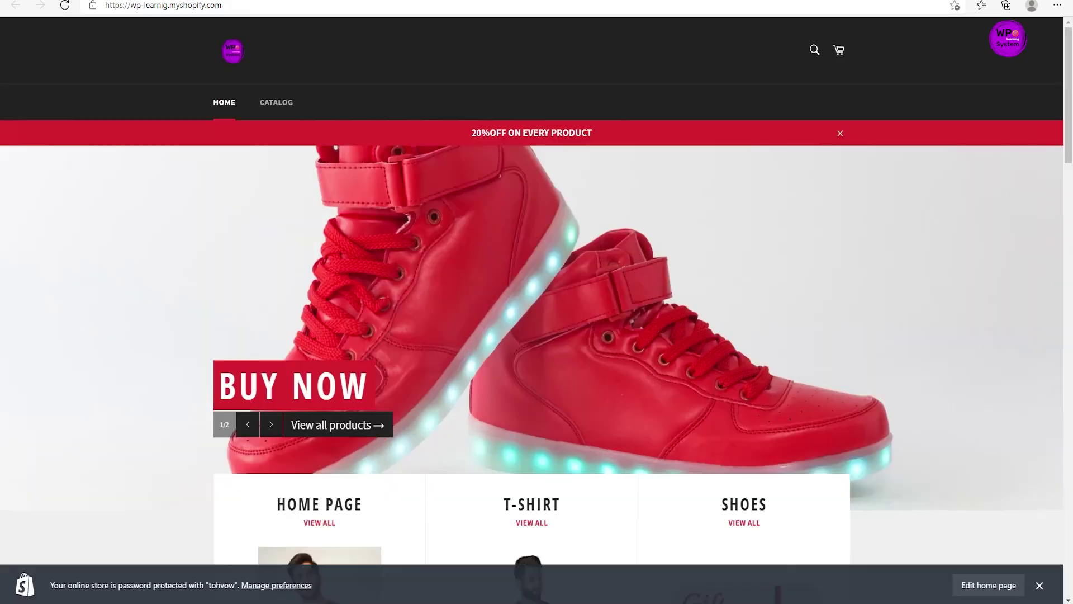
Reload the live store and check the header links to ABOUT US, CONTACT ME, SHOP and the home page
left_click(64, 6)
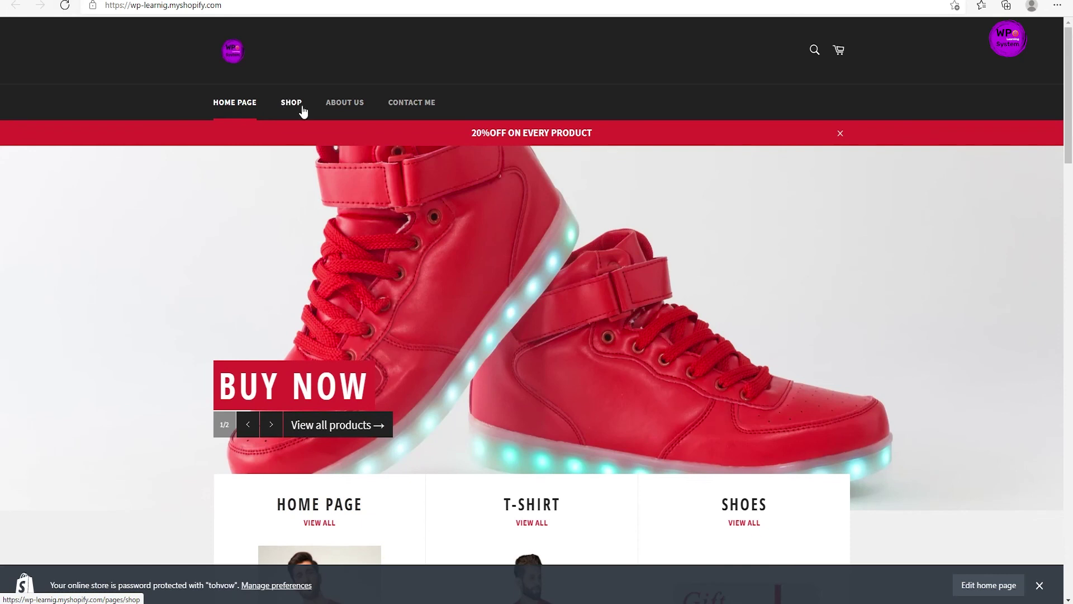
left_click(365, 111)
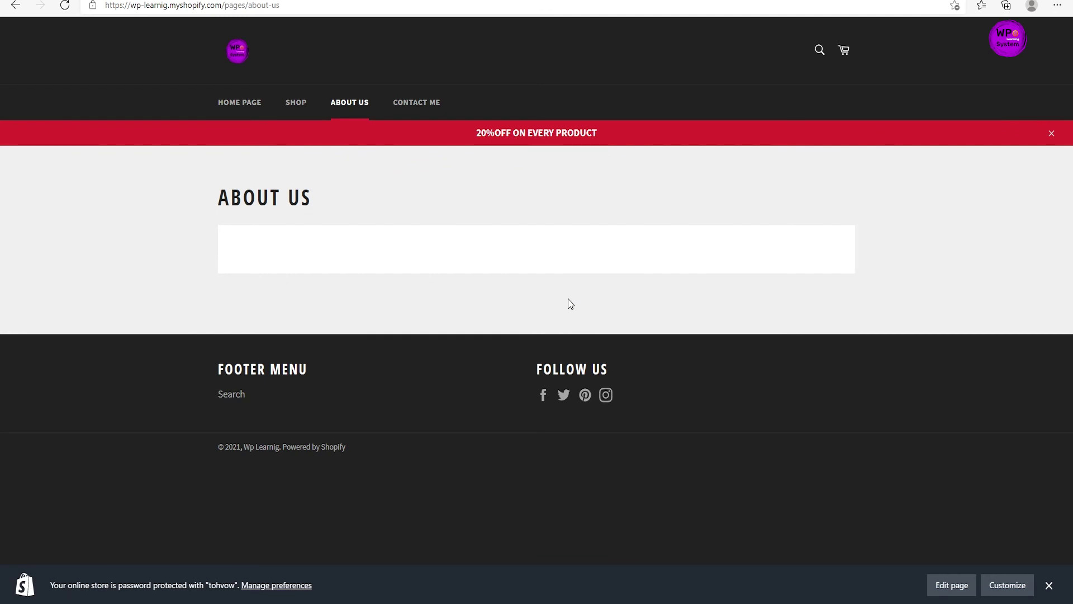
left_click(431, 103)
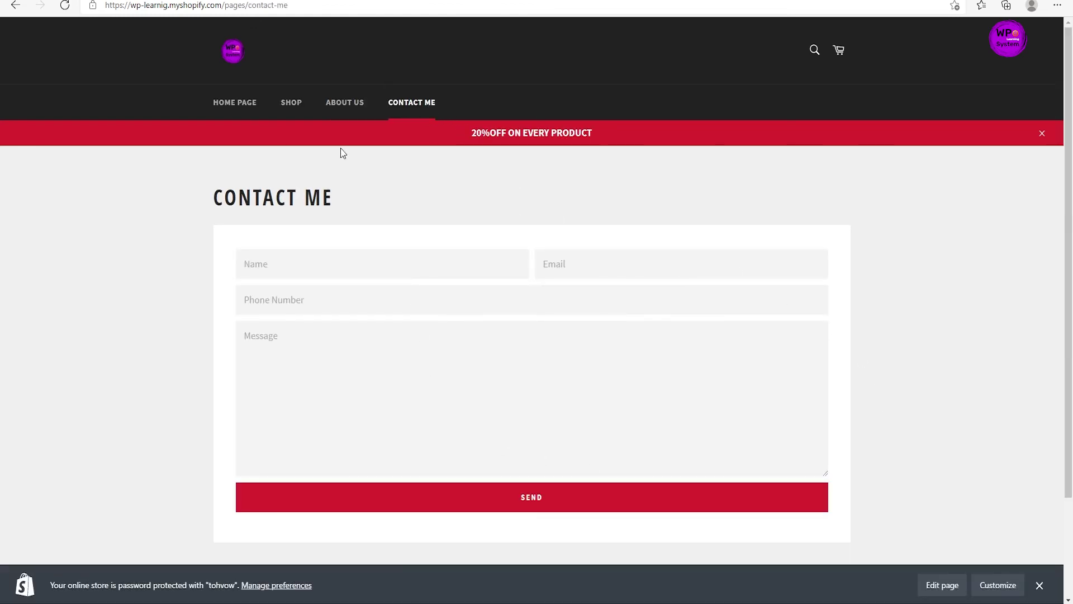
left_click(291, 106)
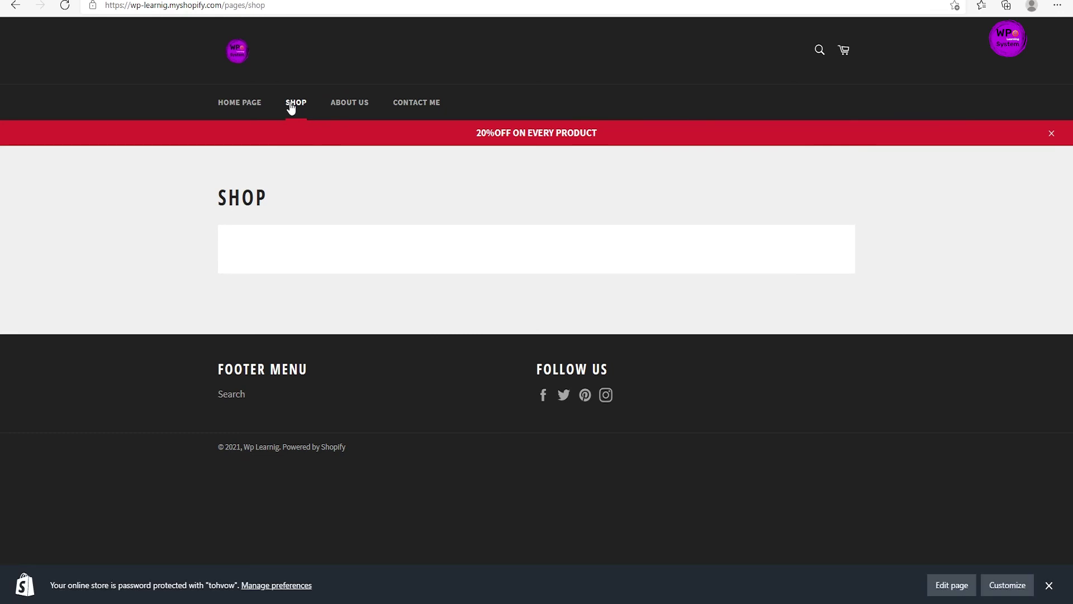
left_click(253, 111)
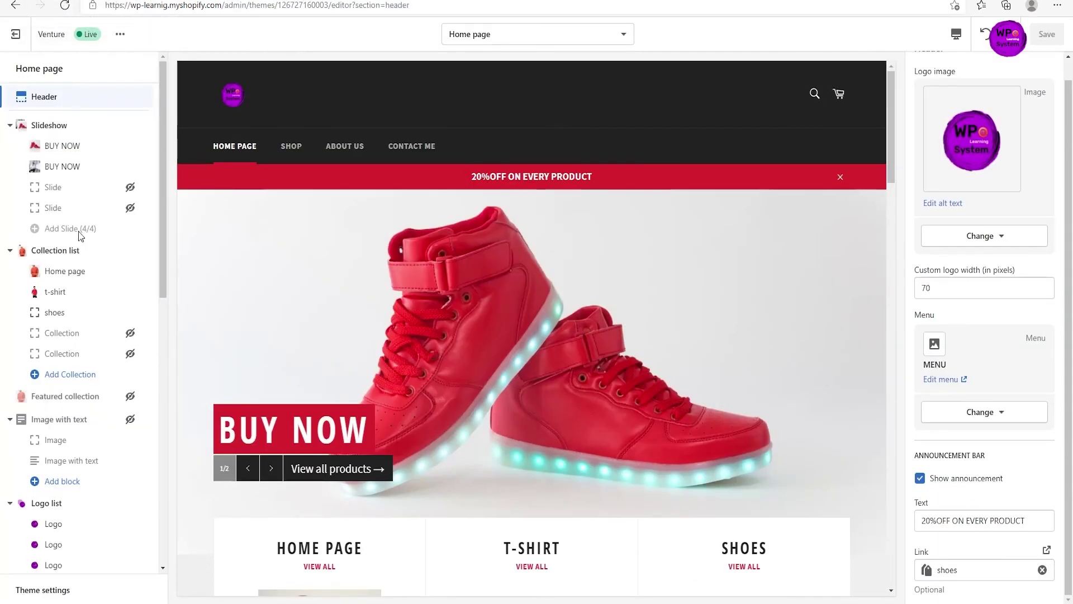
Leave the theme editor and open the Footer menu from the store's navigation menus
left_click(15, 7)
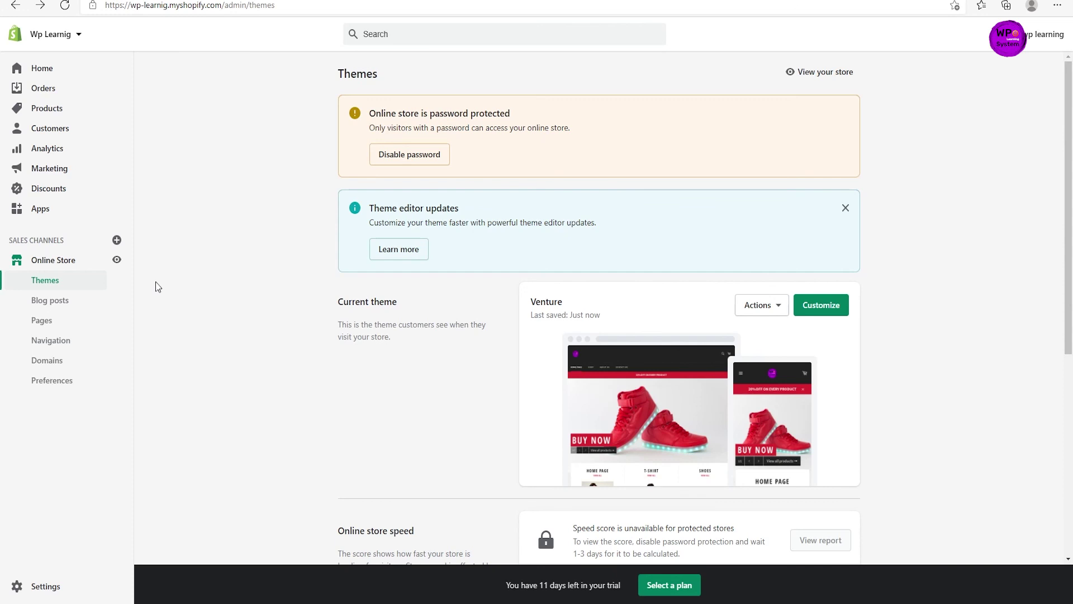
left_click(67, 345)
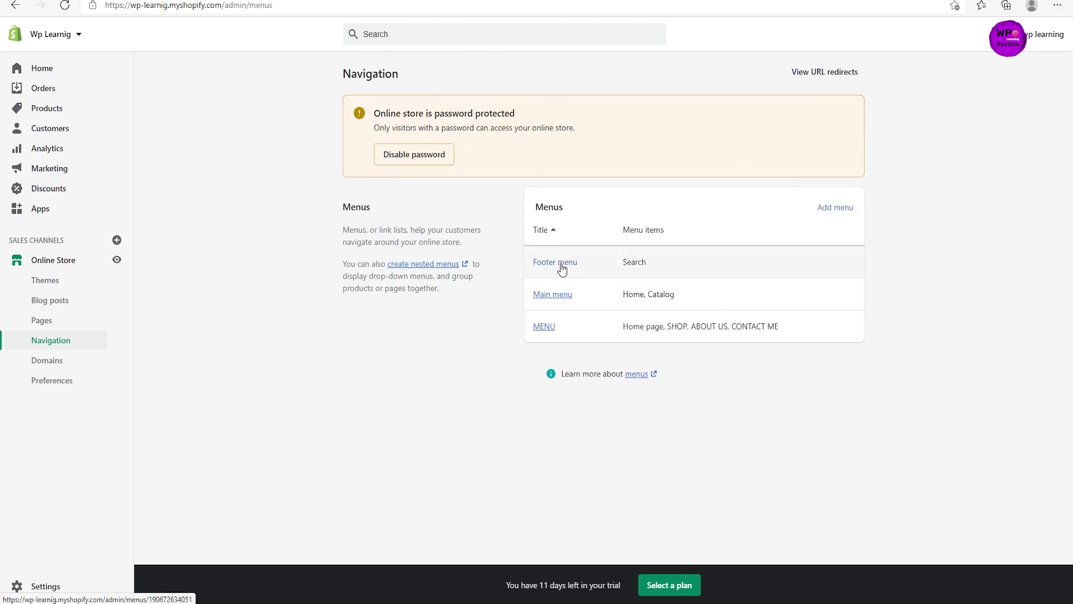
left_click(567, 267)
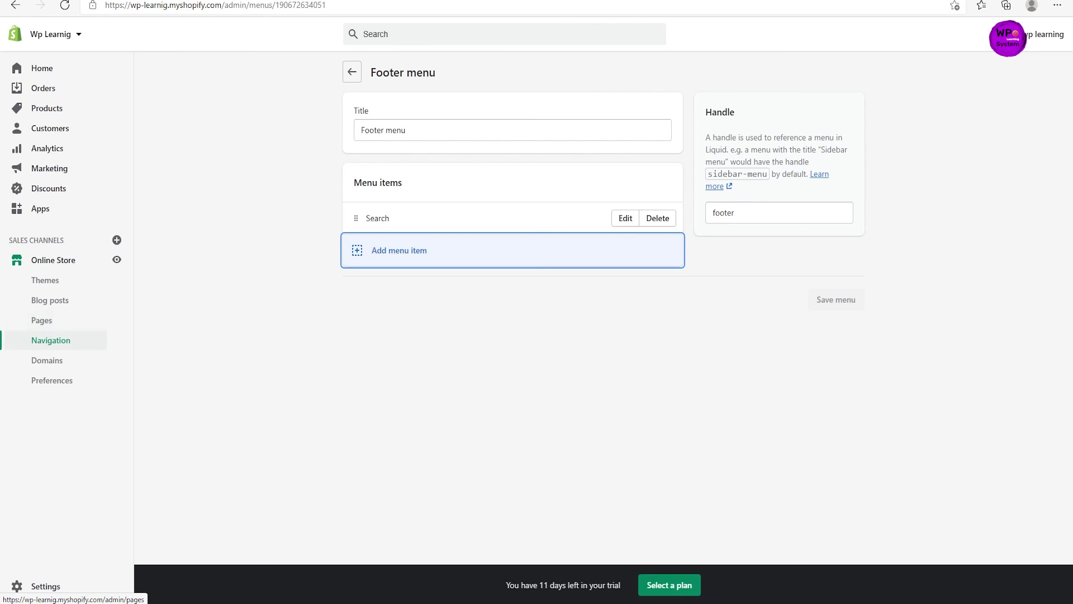
Examine the example website's footer and the live store's own footer, and return to the list of navigation menus
key("ctrl+Tab")
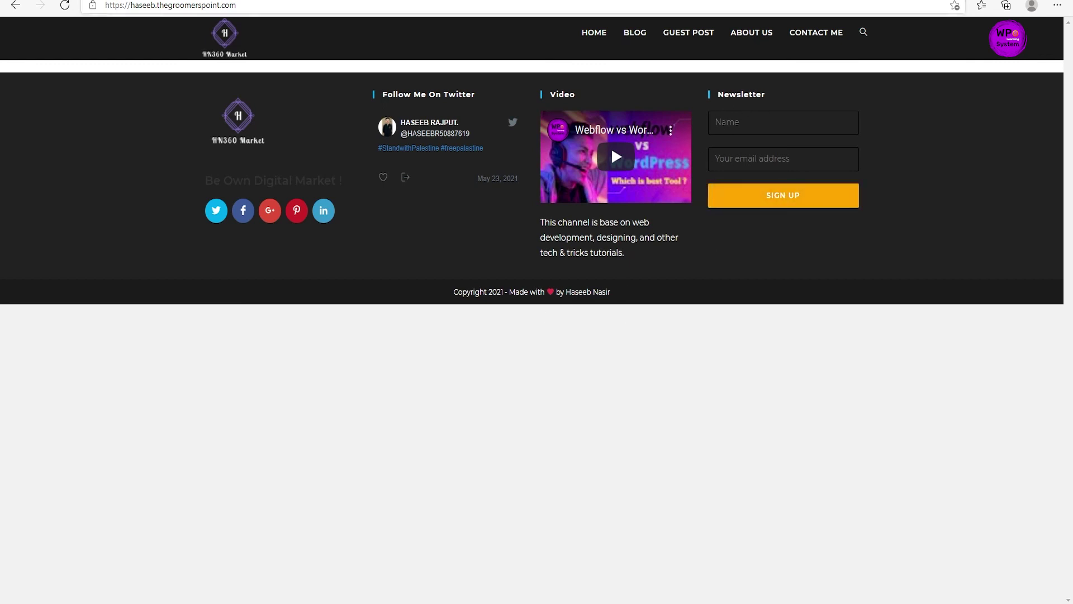
key("ctrl+Tab")
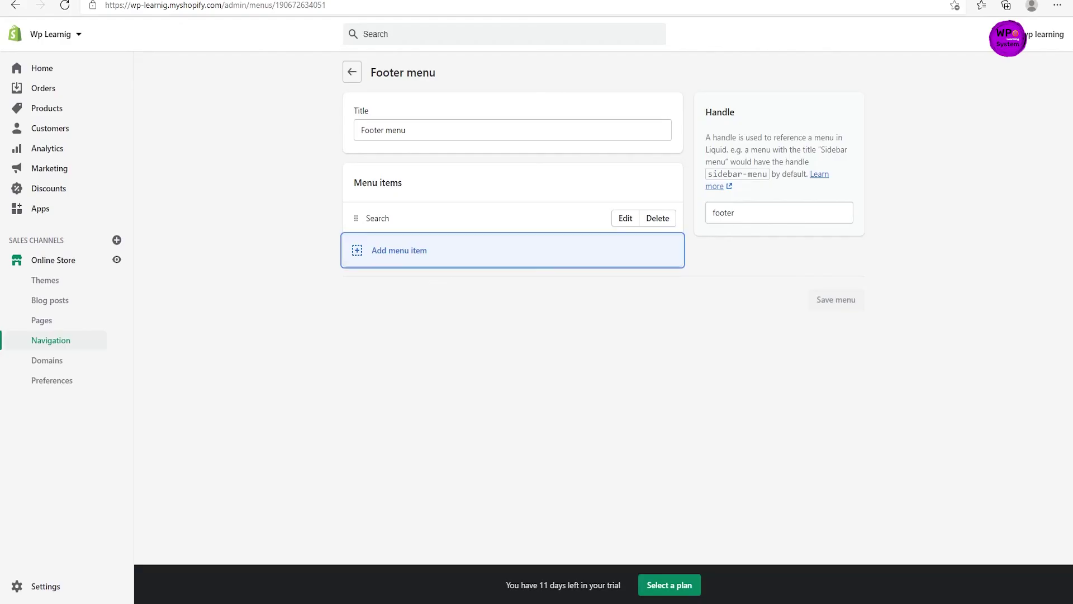
left_click(118, 261)
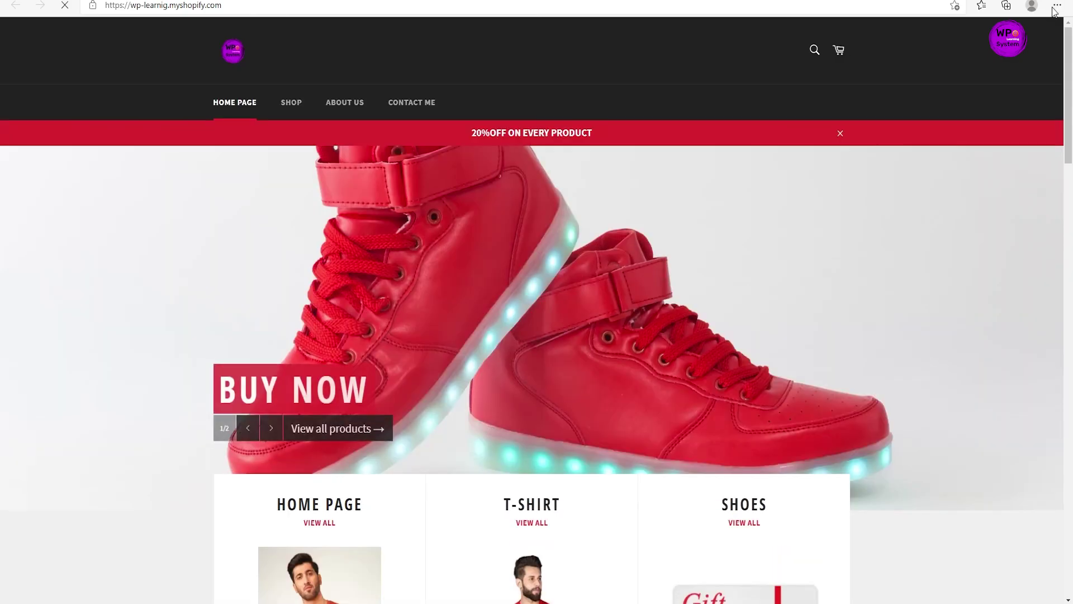
scroll(536, 313, "down", 20)
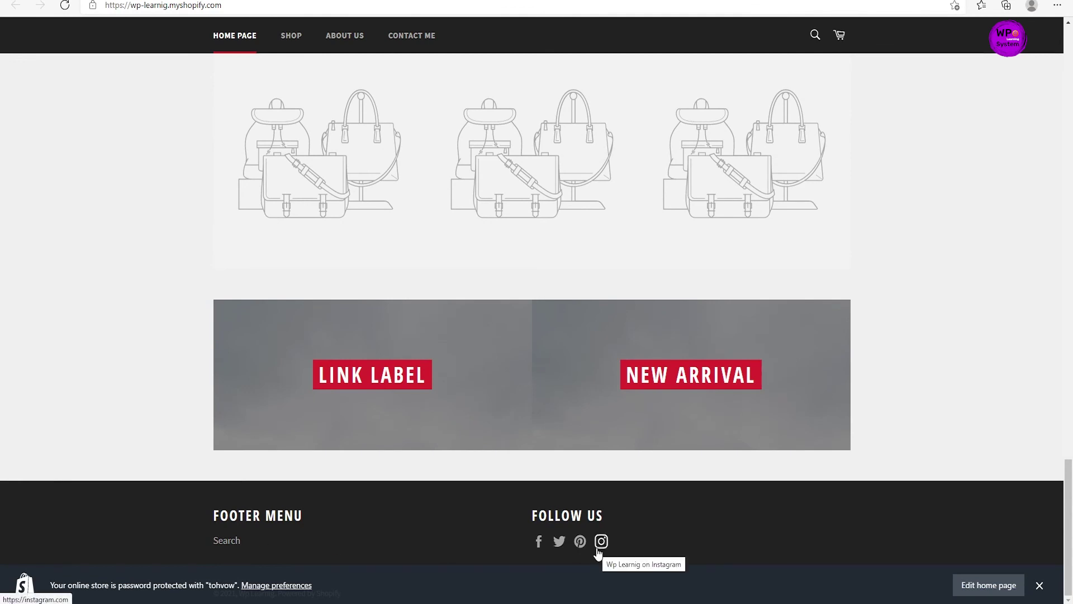
left_click(111, 1)
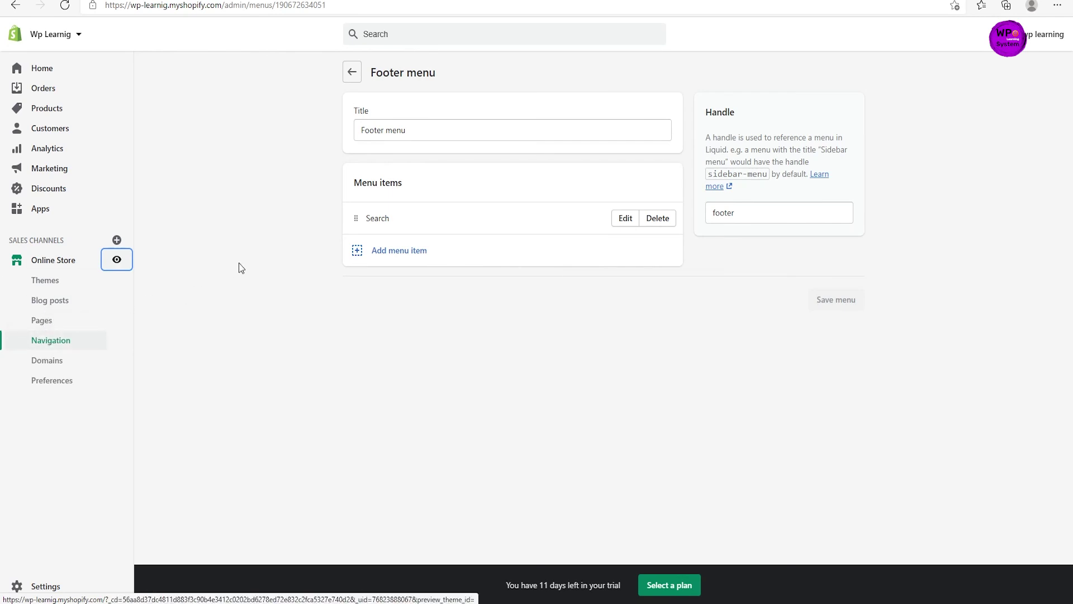
left_click(54, 345)
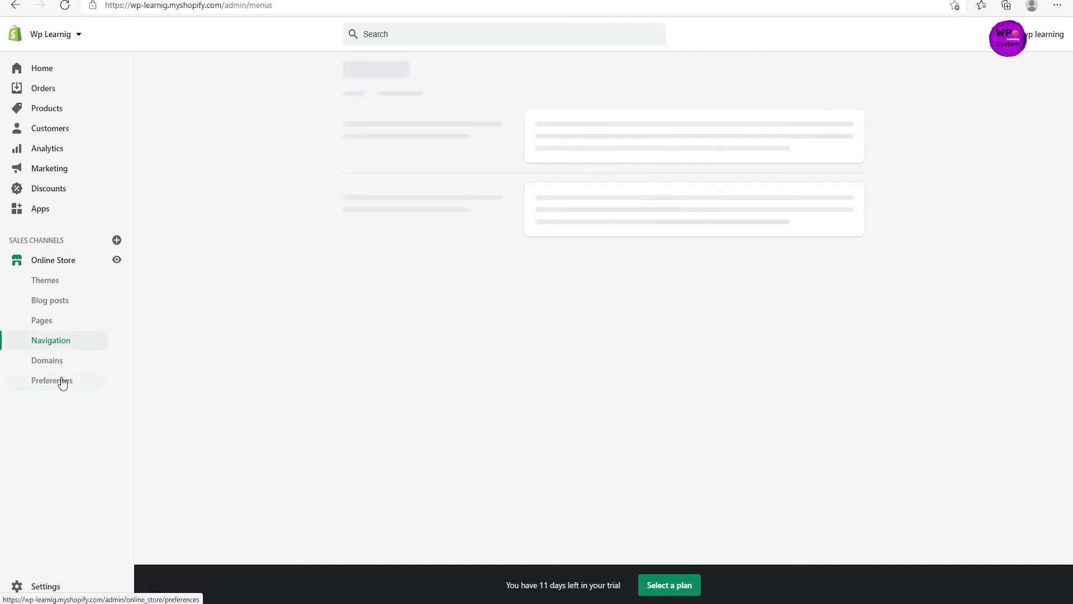